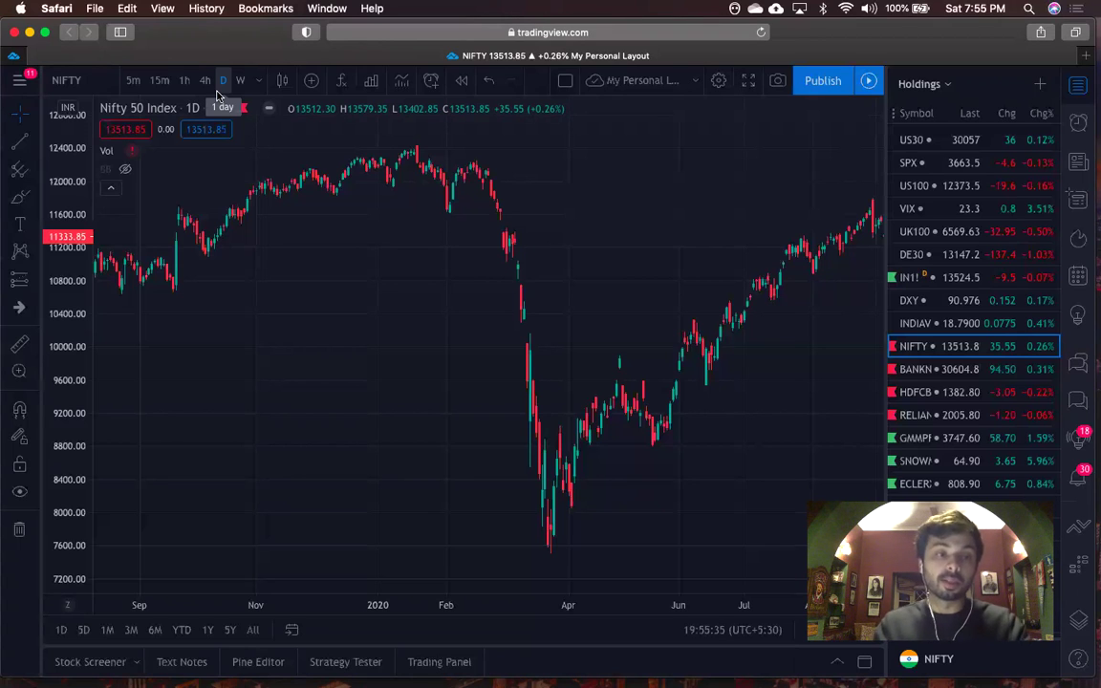
# - Brush short horizontal red lines at the September 2019 swing low and at the swing high just after it on the Nifty 50 daily chart
pyautogui.click(19, 198)
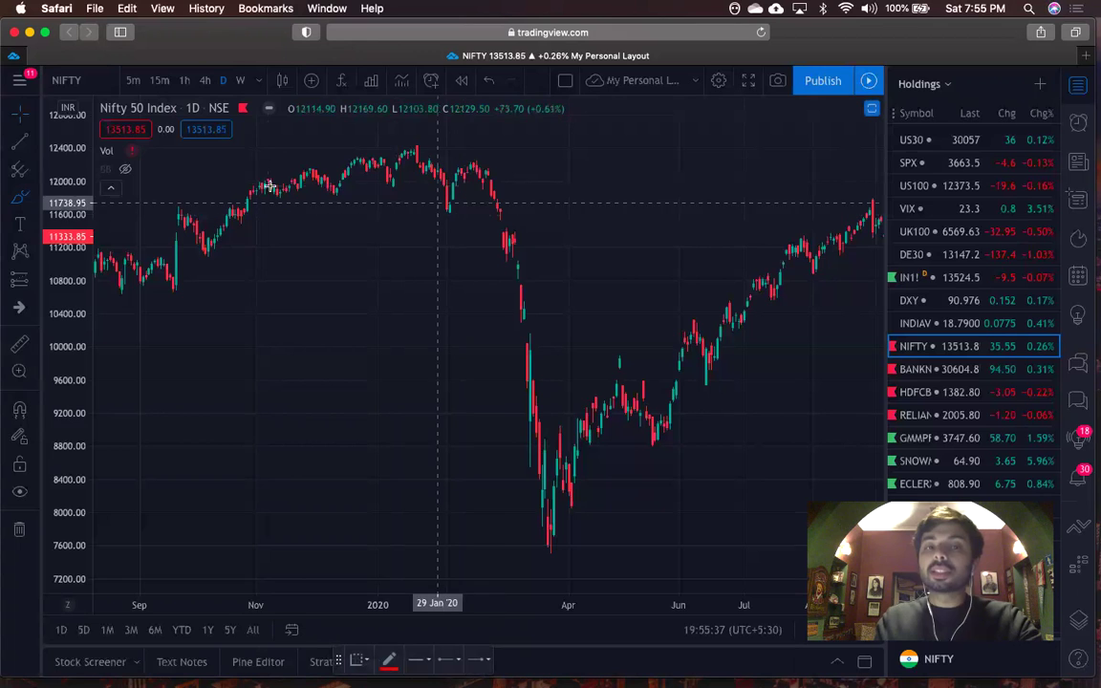
pyautogui.hscroll(-5, 191, 273)
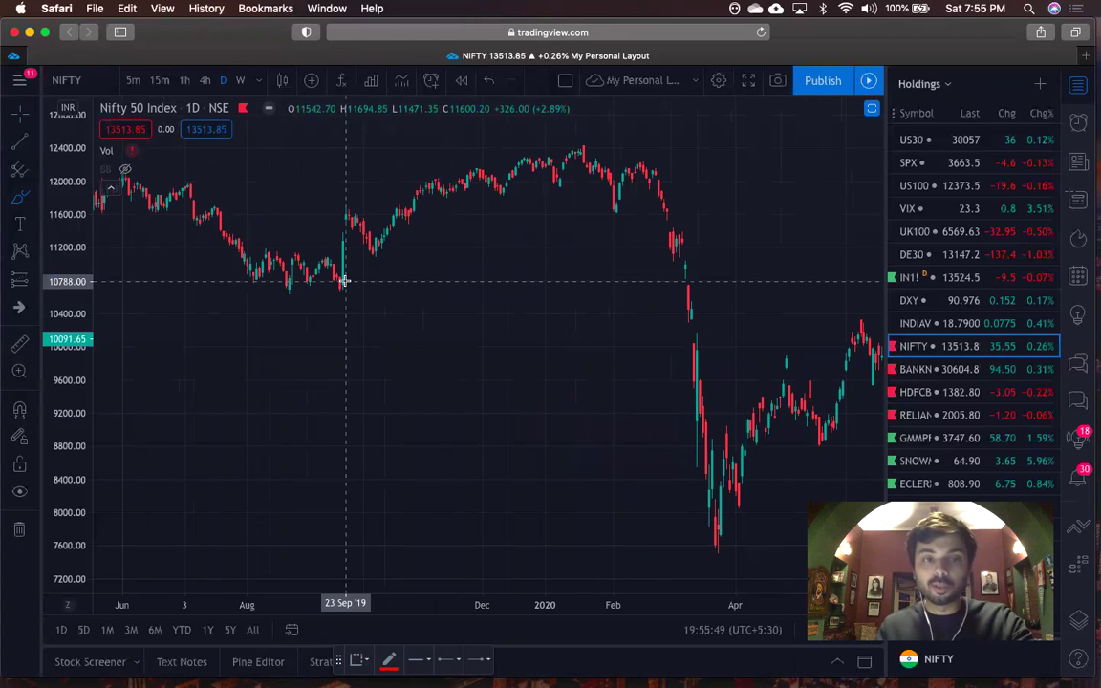
pyautogui.scroll(2, 345, 280)
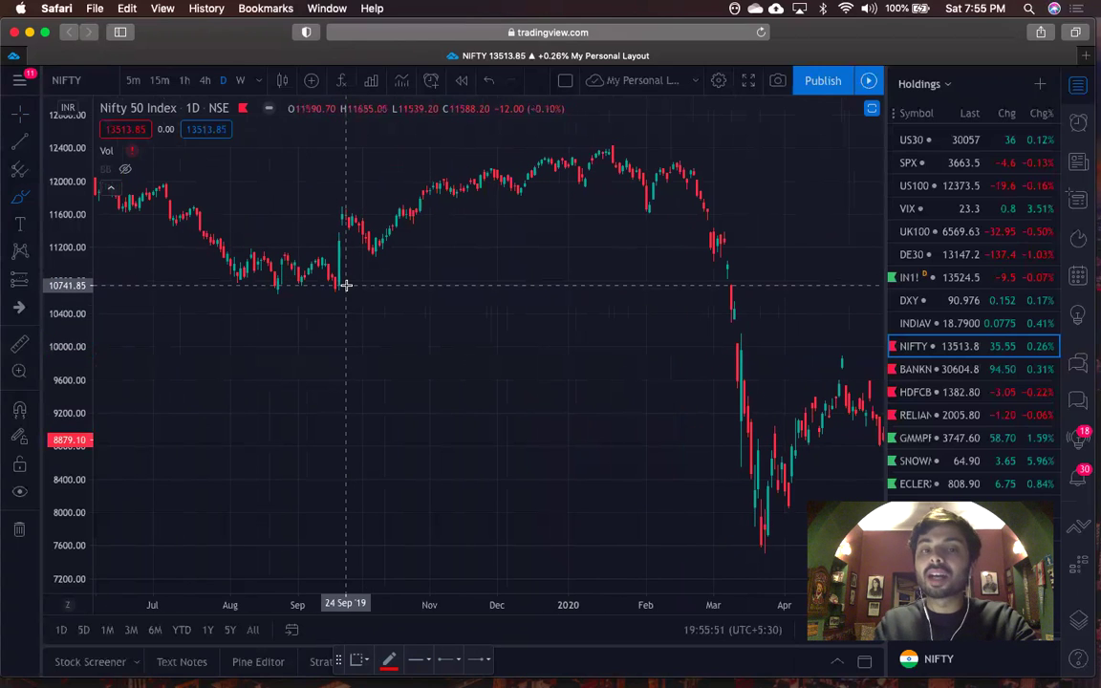
pyautogui.moveTo(325, 287); pyautogui.dragTo(356, 285)
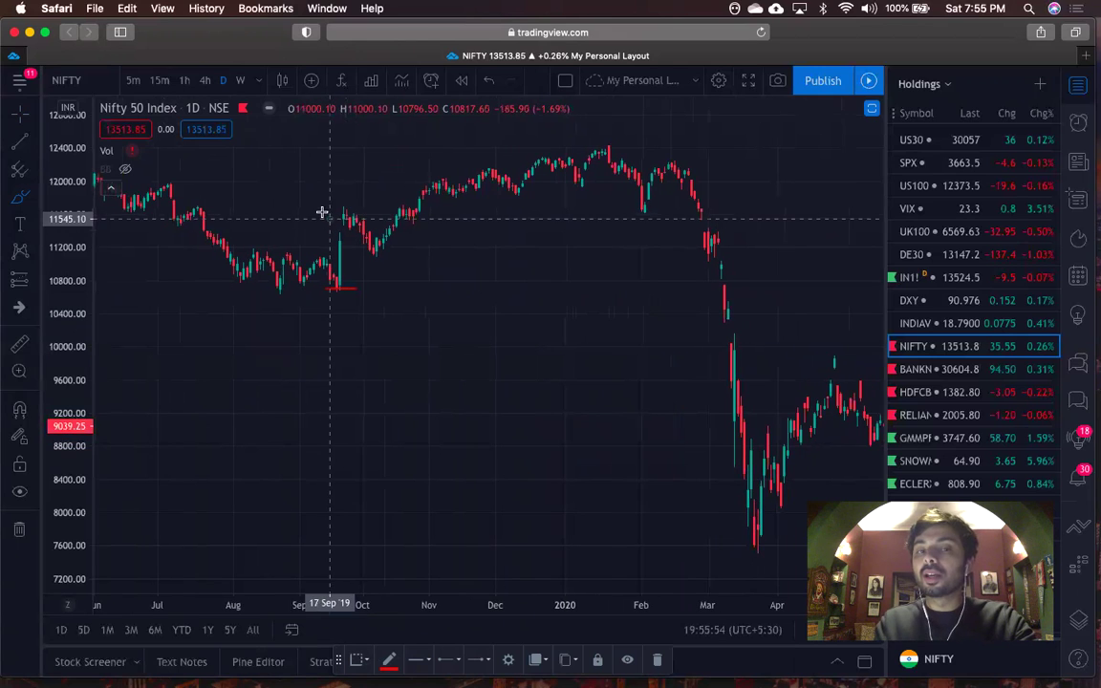
pyautogui.click(363, 208)
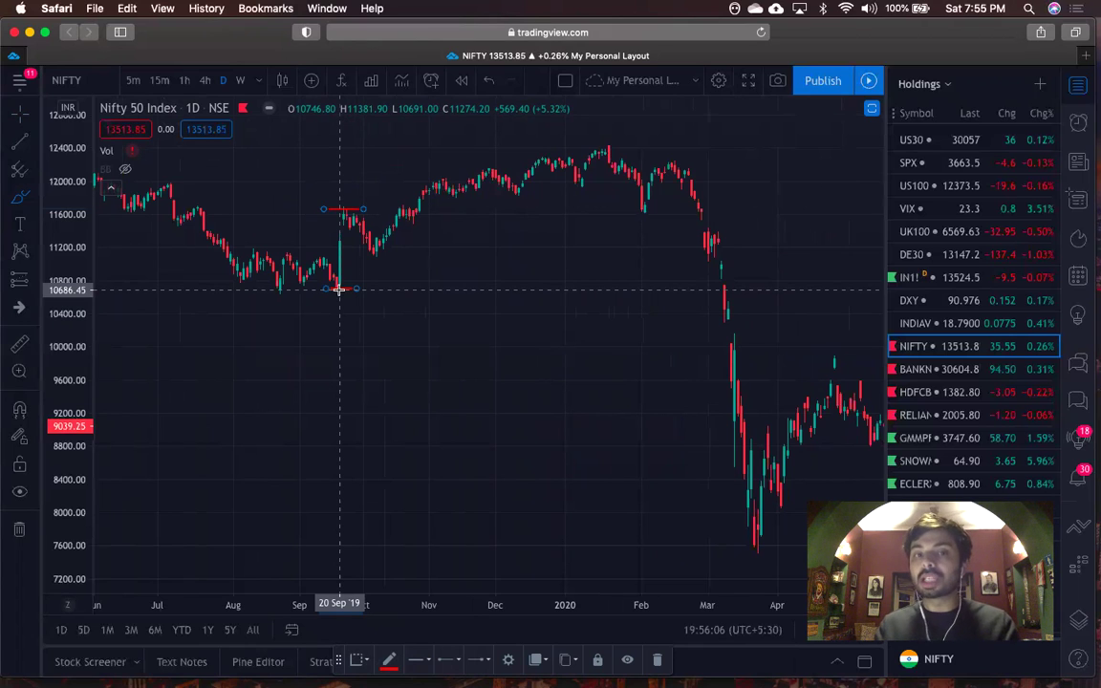
# - Brush an arrow onto the September 2019 swing high, widen its level line, and circle the pullback into early October
pyautogui.moveTo(344, 155)
pyautogui.mouseDown()
pyautogui.moveTo(347, 219)
pyautogui.moveTo(353, 189)
pyautogui.mouseUp()
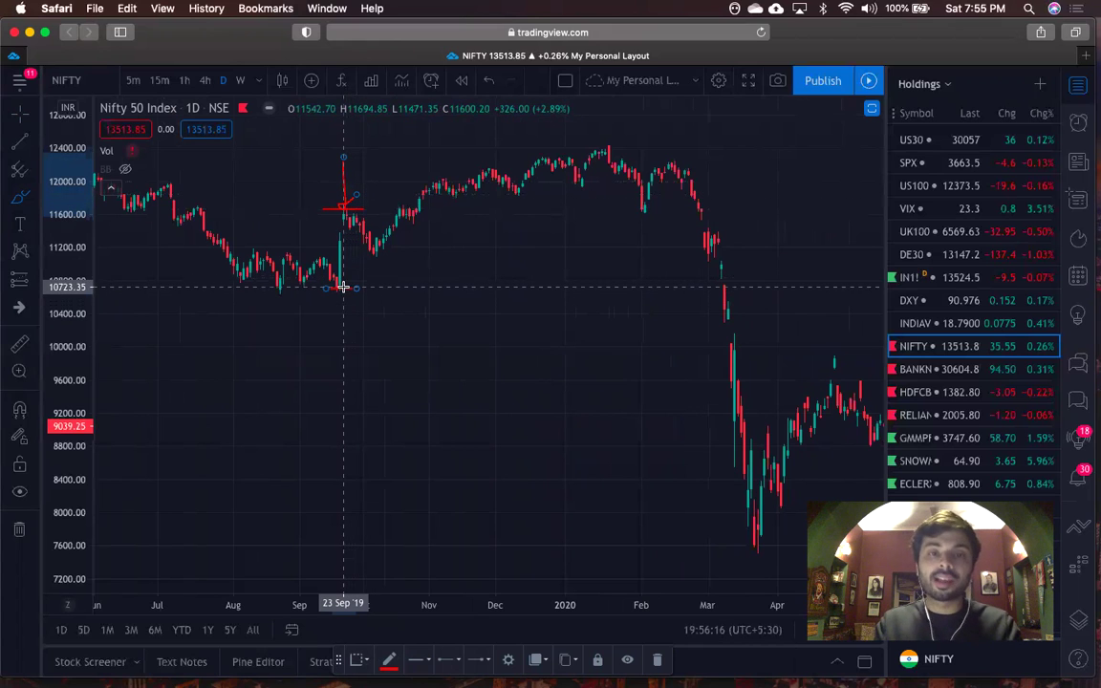
pyautogui.moveTo(336, 210)
pyautogui.mouseDown()
pyautogui.moveTo(361, 255)
pyautogui.moveTo(388, 261)
pyautogui.moveTo(347, 205)
pyautogui.moveTo(337, 208)
pyautogui.mouseUp()
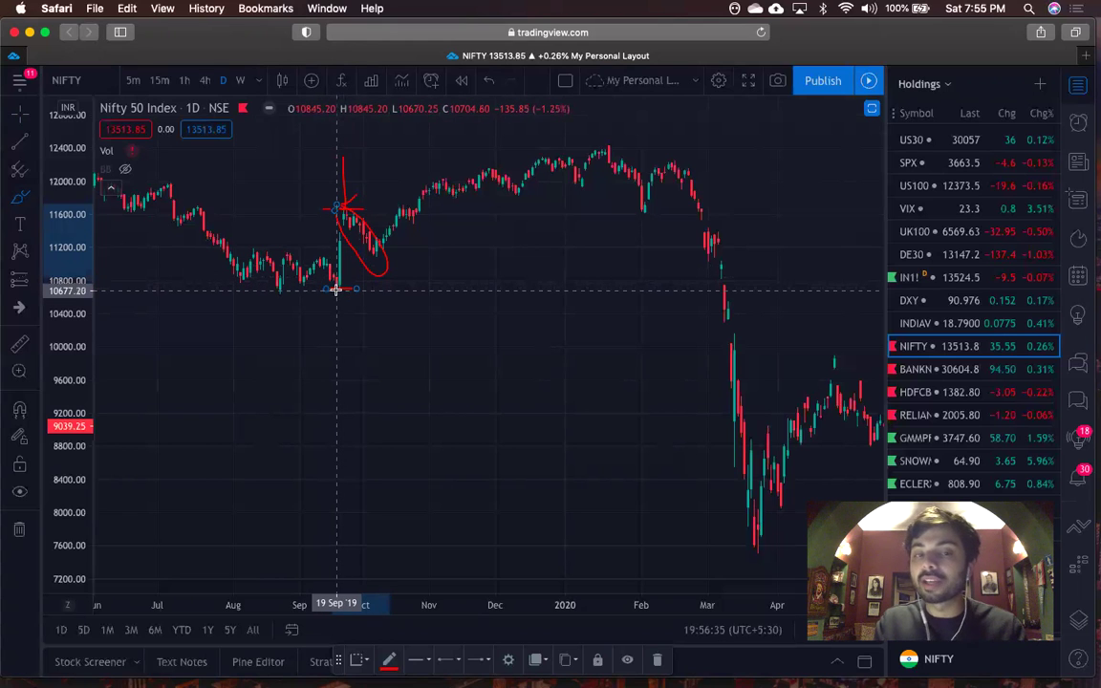
pyautogui.moveTo(303, 208); pyautogui.dragTo(377, 207)
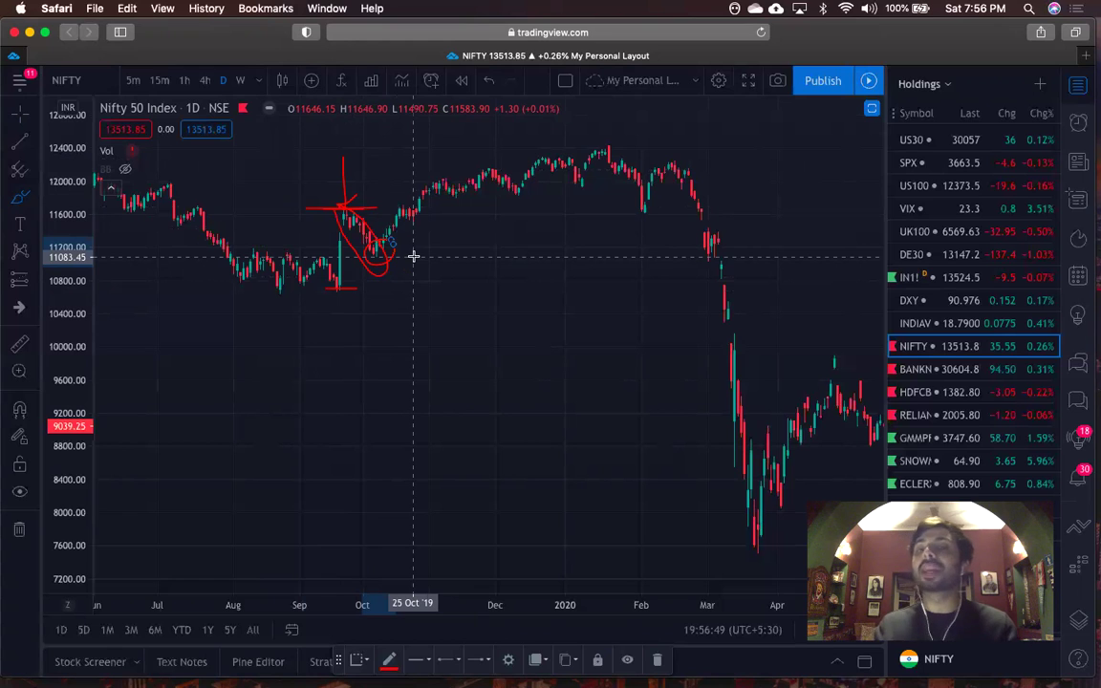
# - Remove all drawings, and brush a line under the October–November 2019 rise with circles around the late November and January–February pullbacks
pyautogui.hscroll(3, 559, 224)
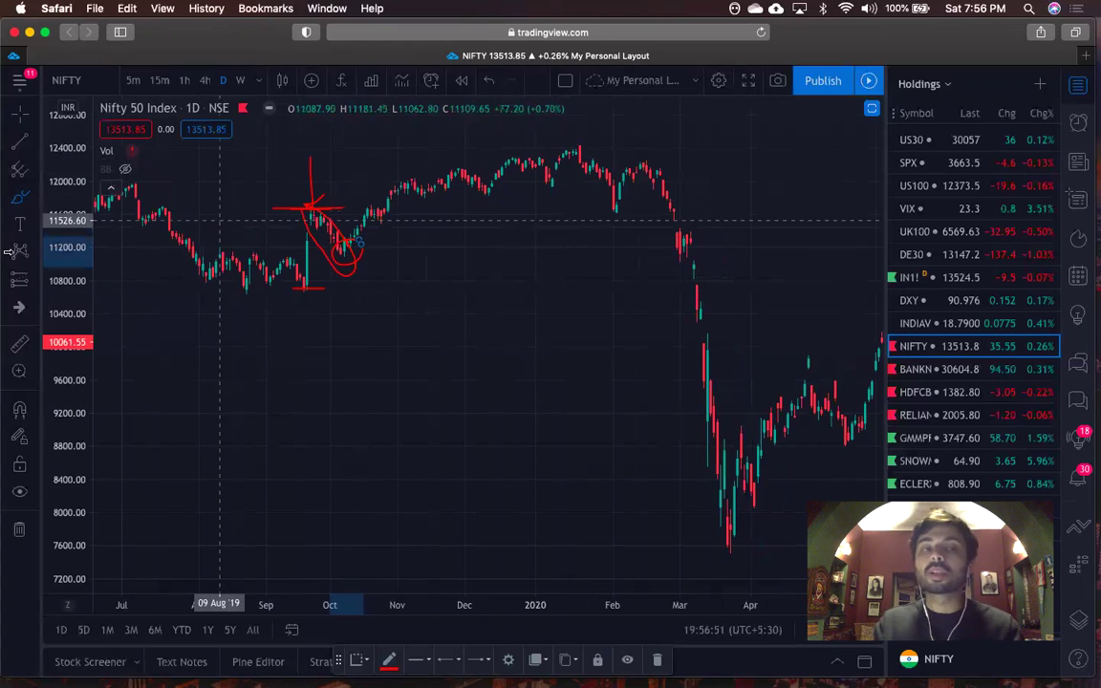
pyautogui.press('Delete')
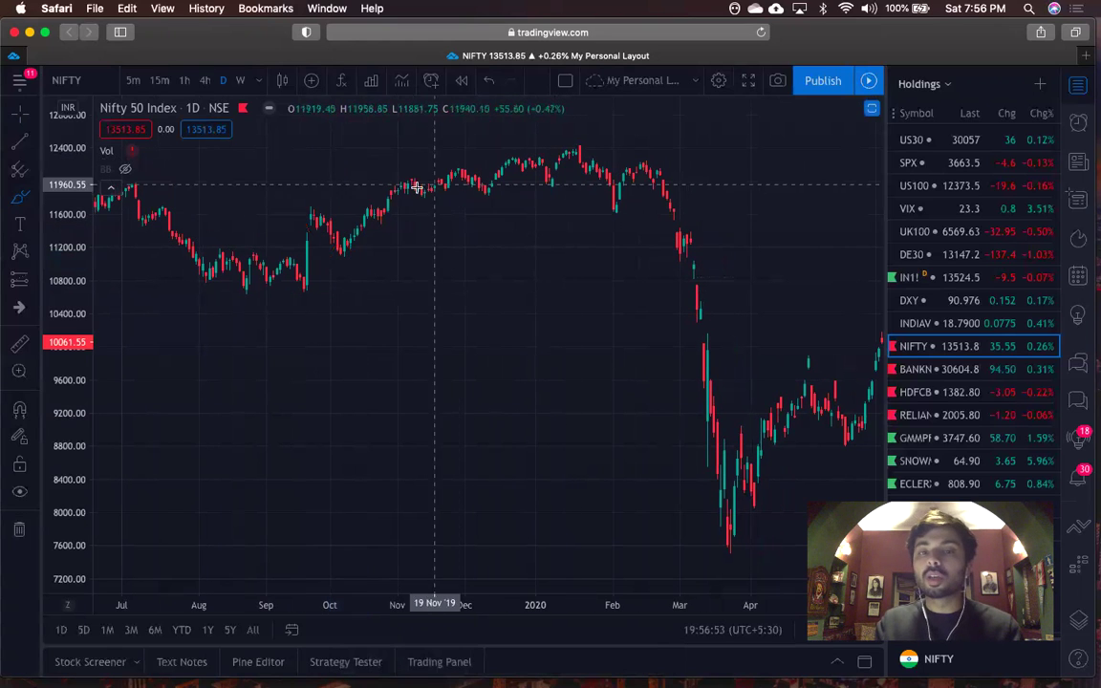
pyautogui.click(354, 246)
pyautogui.hscroll(-1, 402, 220)
pyautogui.click(463, 163)
pyautogui.moveTo(462, 163)
pyautogui.mouseDown()
pyautogui.moveTo(467, 191)
pyautogui.moveTo(506, 201)
pyautogui.moveTo(514, 181)
pyautogui.mouseUp()
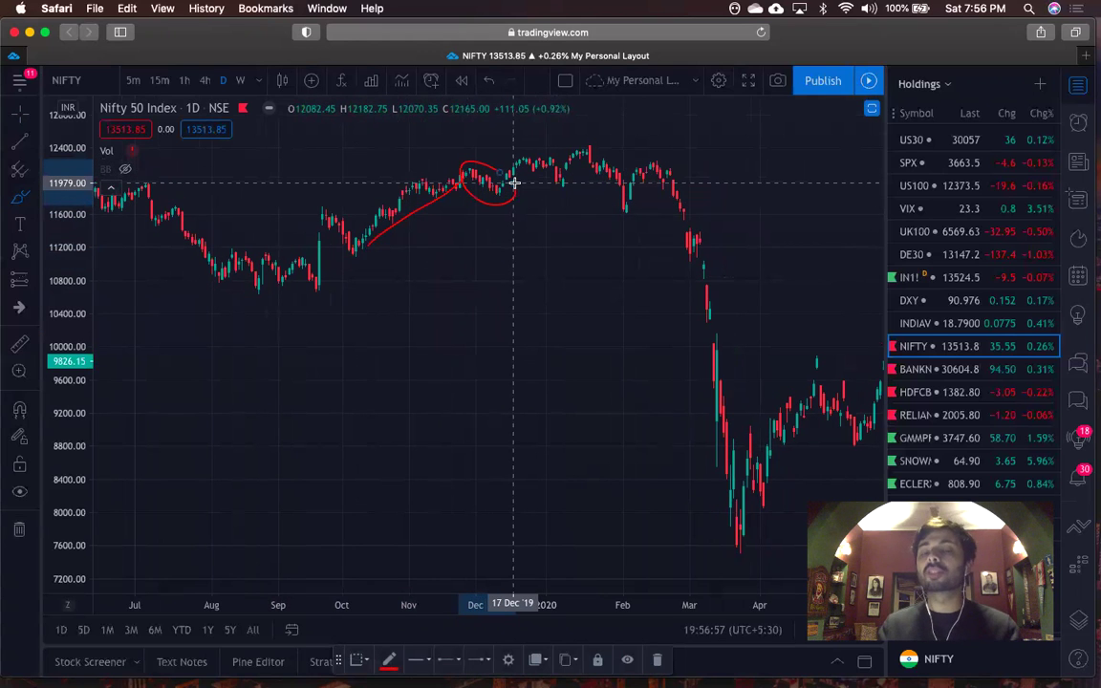
pyautogui.moveTo(592, 141)
pyautogui.mouseDown()
pyautogui.moveTo(597, 197)
pyautogui.moveTo(613, 146)
pyautogui.mouseUp()
# - Brush horizontal lines at the March 2020 low and at the swing high around the end of April 2020
pyautogui.hscroll(5, 741, 521)
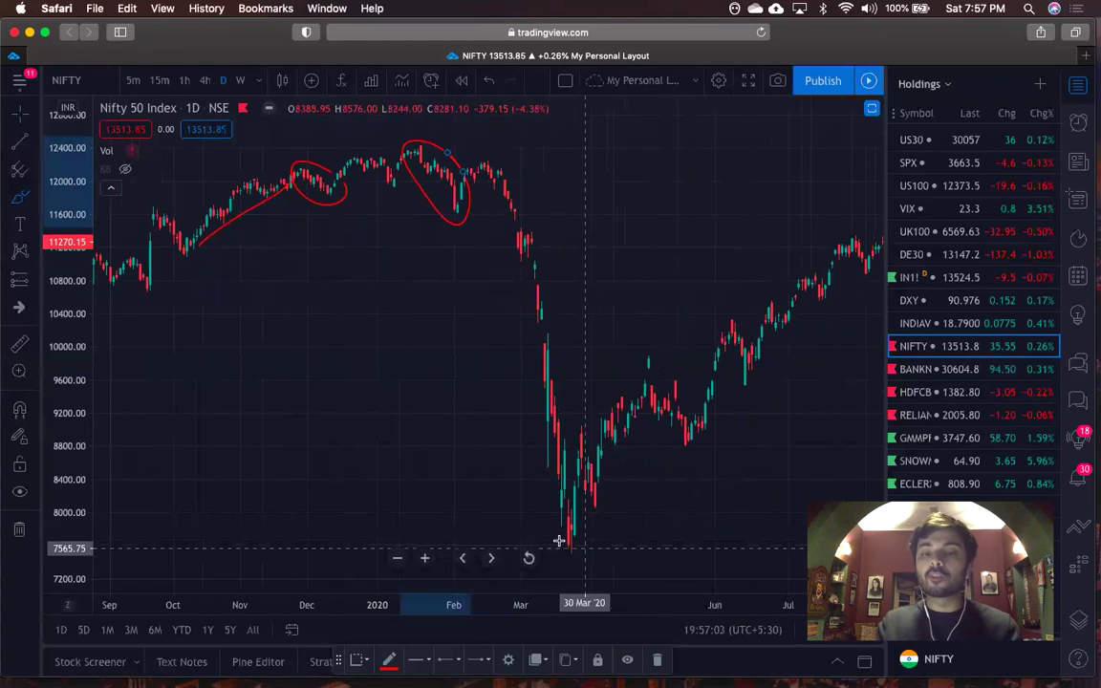
pyautogui.moveTo(515, 546); pyautogui.dragTo(624, 548)
pyautogui.moveTo(581, 355); pyautogui.dragTo(668, 354)
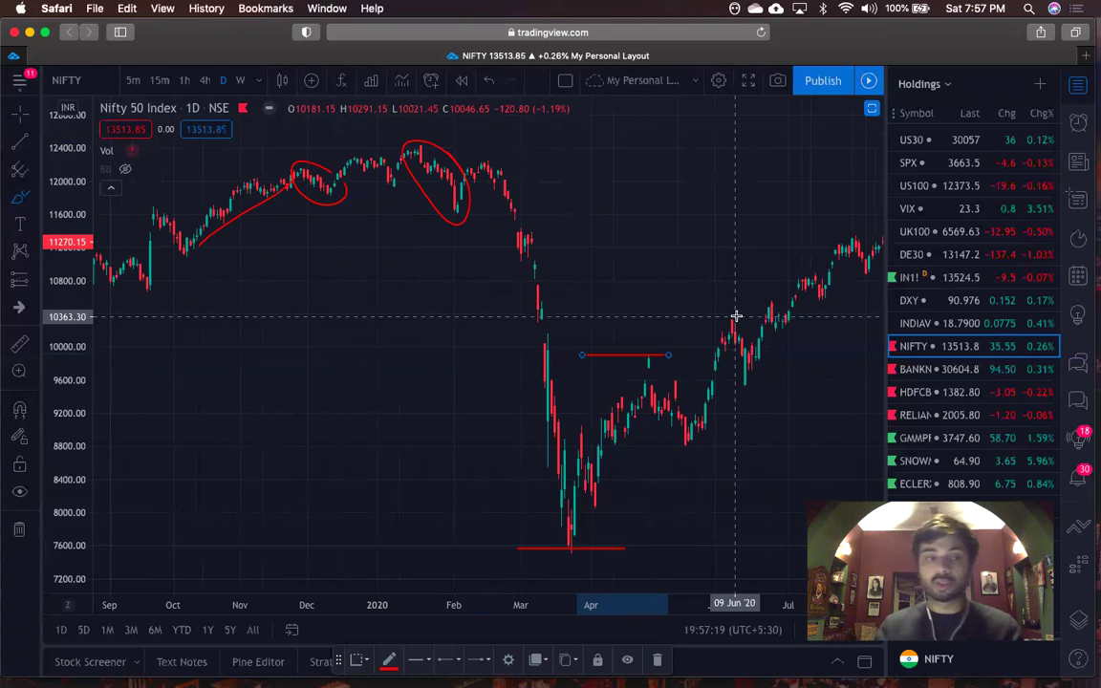
# - Clear all drawings and place a Fib Retracement from the March 2020 low at about 7,538 to the following swing high at about 9,911
pyautogui.click(19, 491)
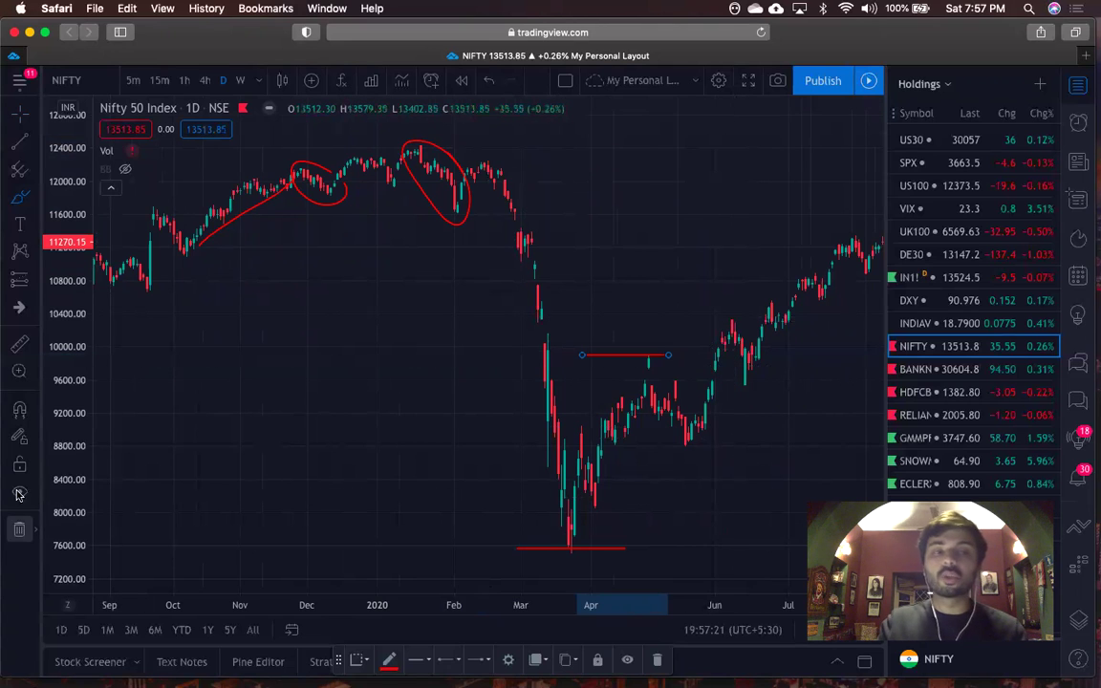
pyautogui.click(38, 198)
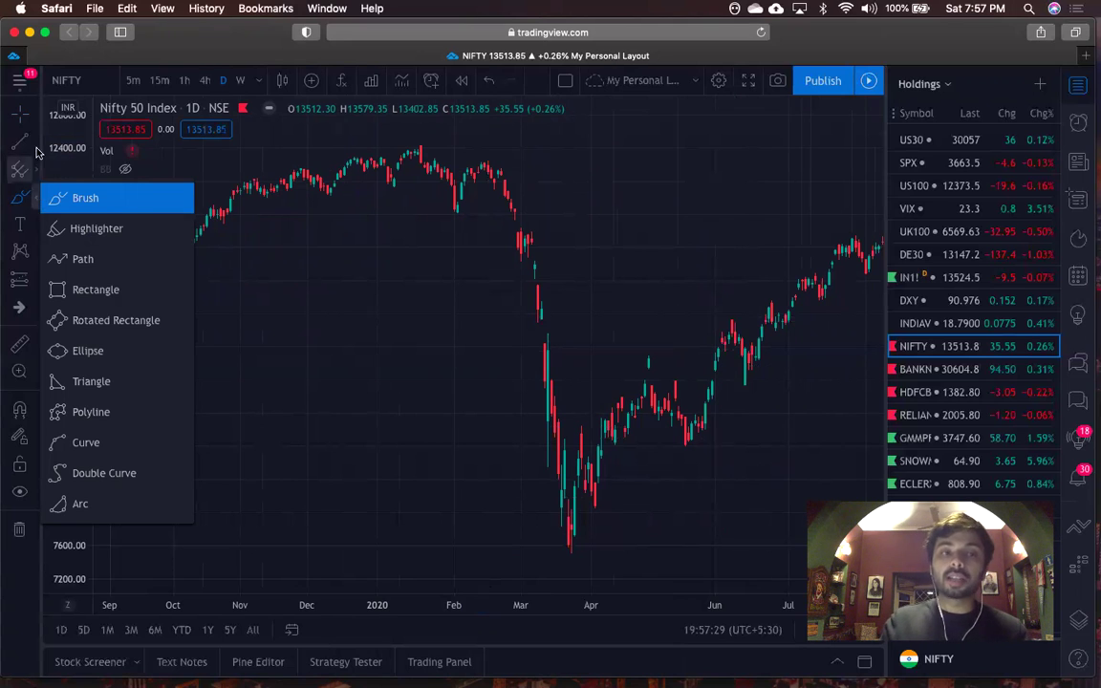
pyautogui.click(34, 168)
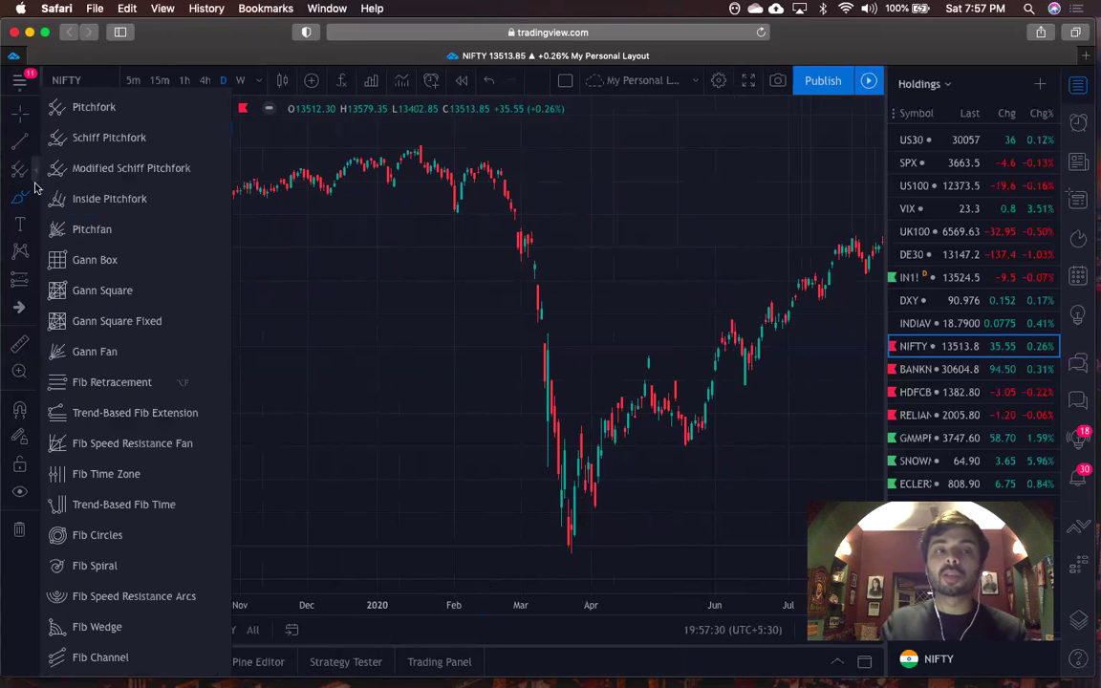
pyautogui.click(112, 383)
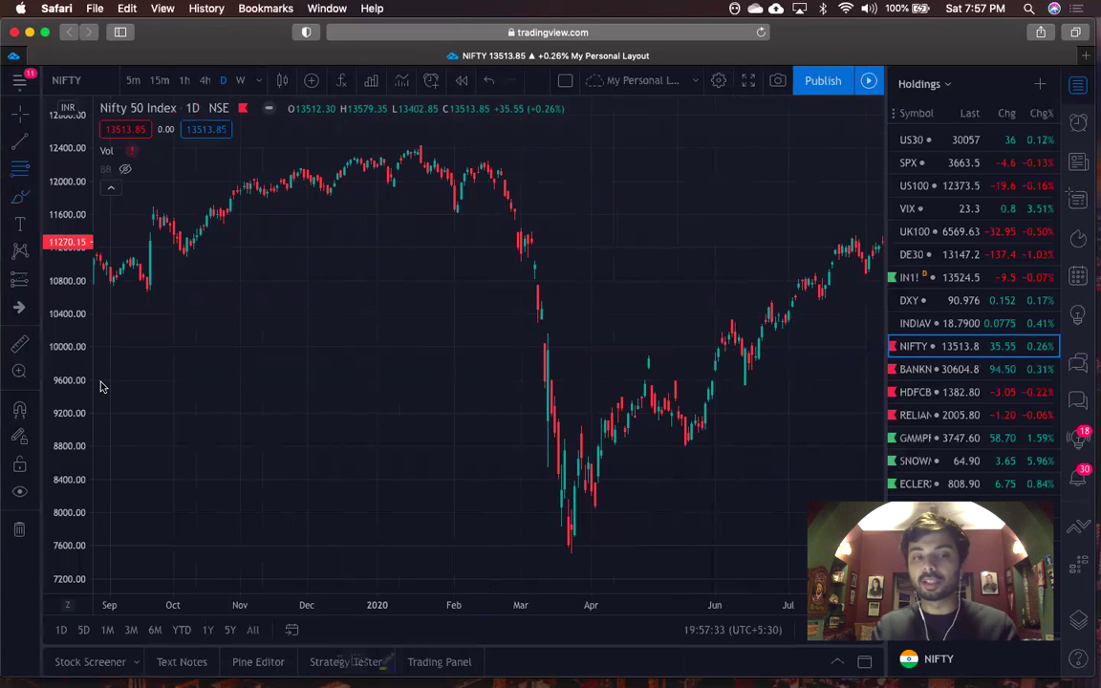
pyautogui.click(565, 550)
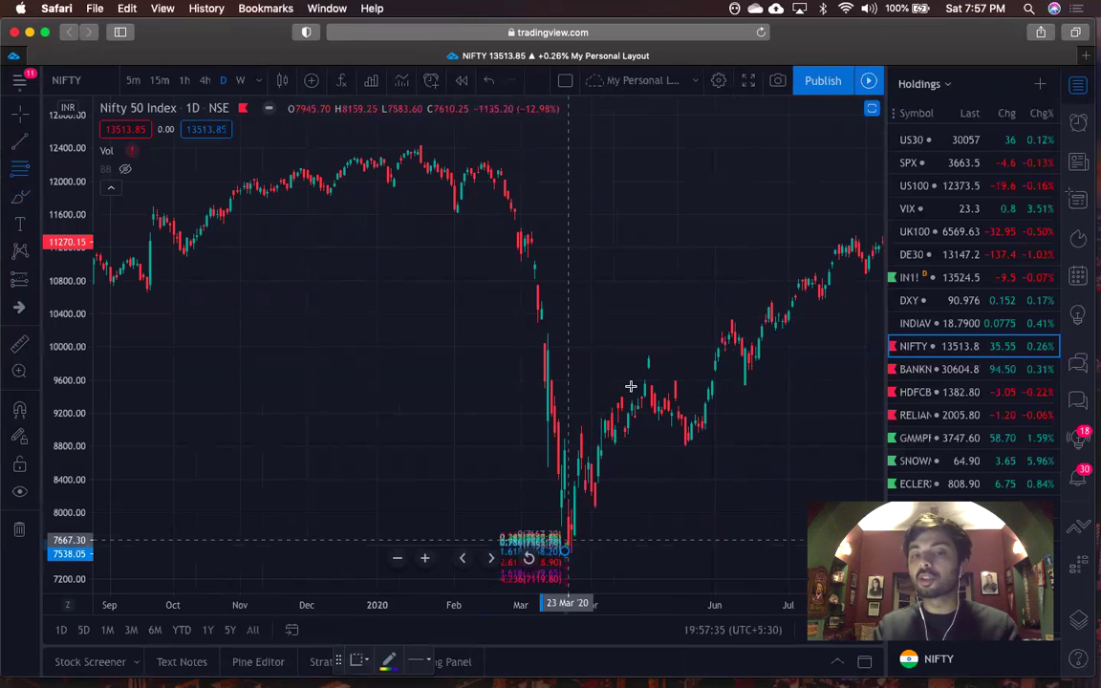
pyautogui.click(660, 355)
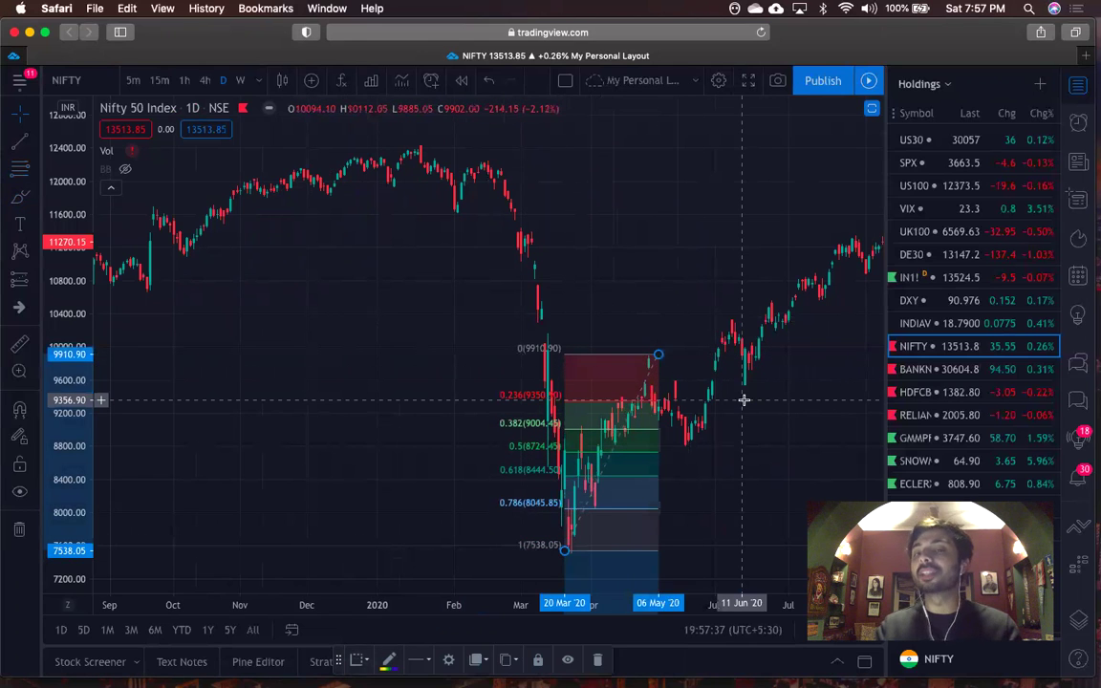
# - Brush short horizontal red lines beside the 0.236, 0.382, 0.5 and 0.618 retracement levels
pyautogui.scroll(3, 743, 399)
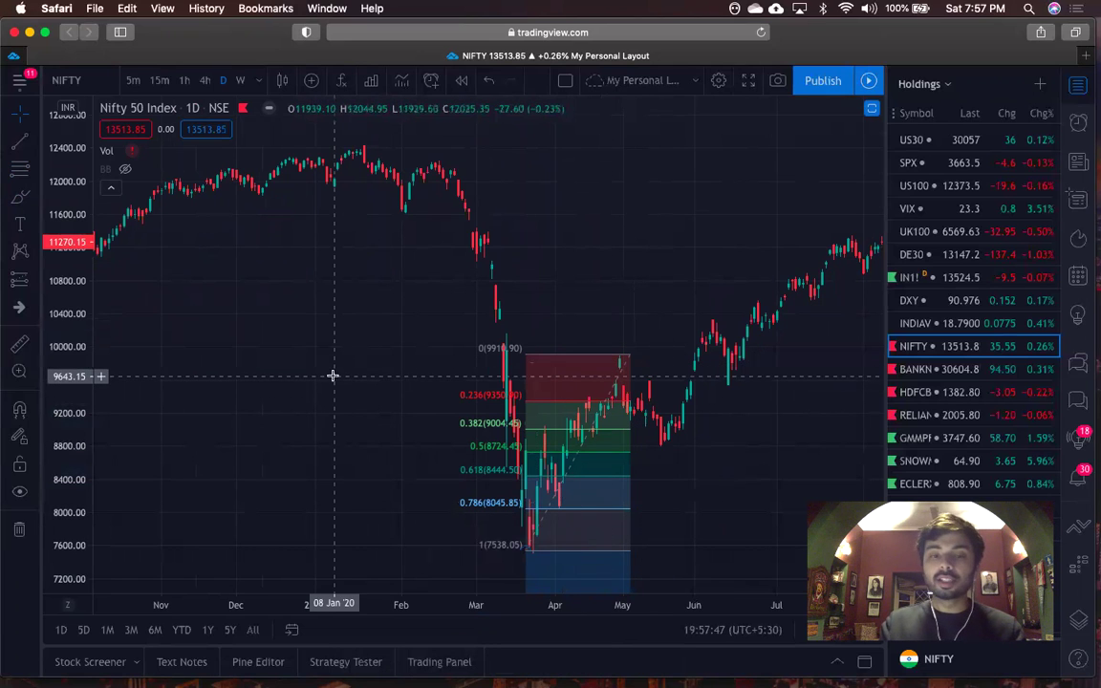
pyautogui.click(23, 197)
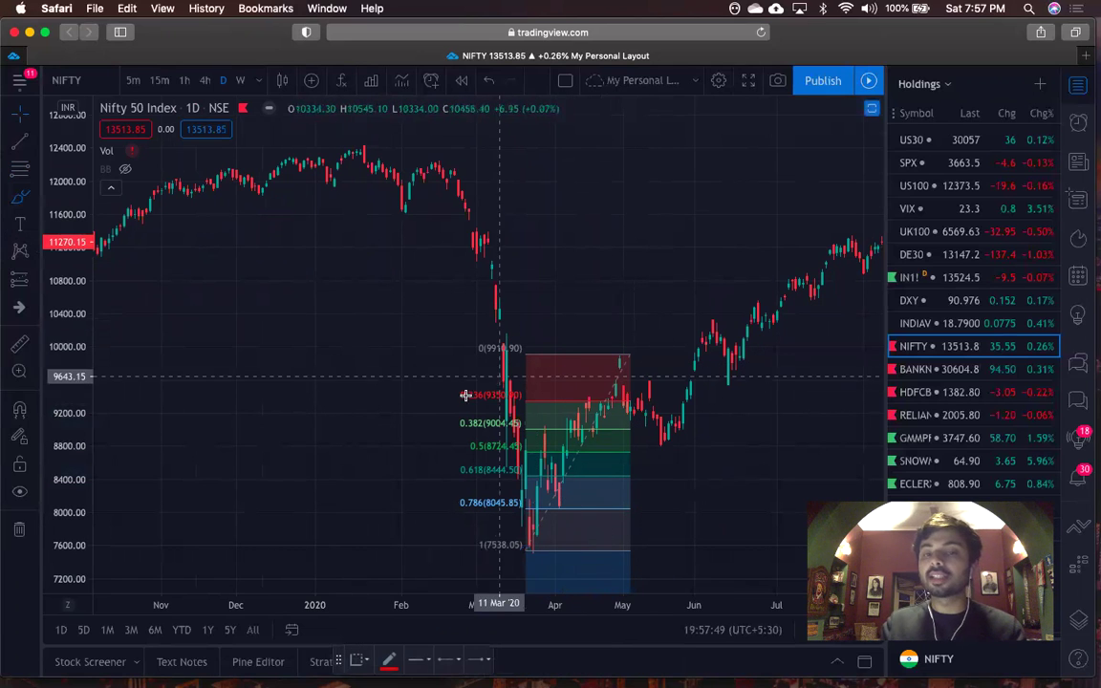
pyautogui.moveTo(391, 399); pyautogui.dragTo(449, 395)
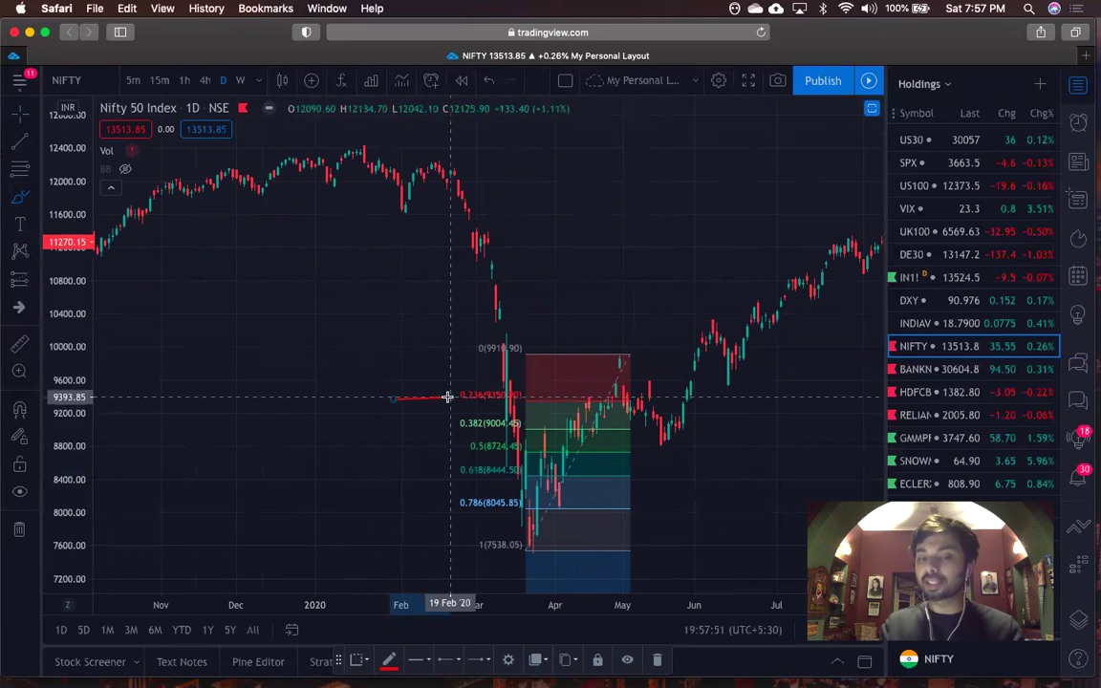
pyautogui.moveTo(380, 428)
pyautogui.mouseDown()
pyautogui.moveTo(443, 427)
pyautogui.moveTo(473, 454)
pyautogui.mouseUp()
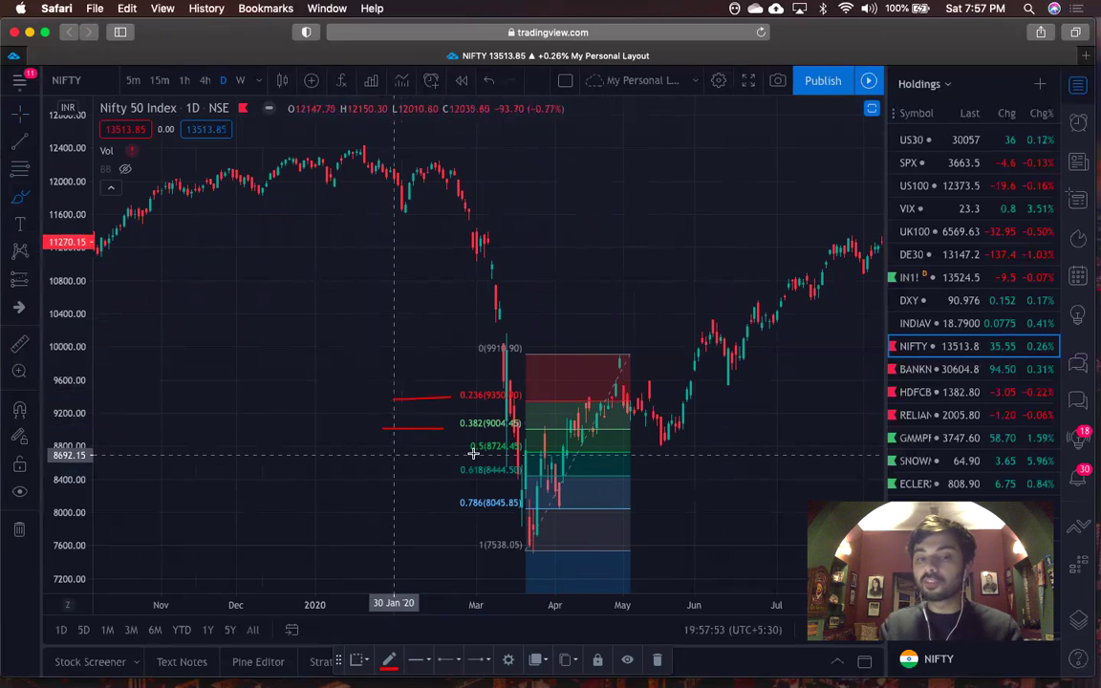
pyautogui.moveTo(416, 481); pyautogui.dragTo(389, 481)
pyautogui.moveTo(459, 480); pyautogui.dragTo(461, 481)
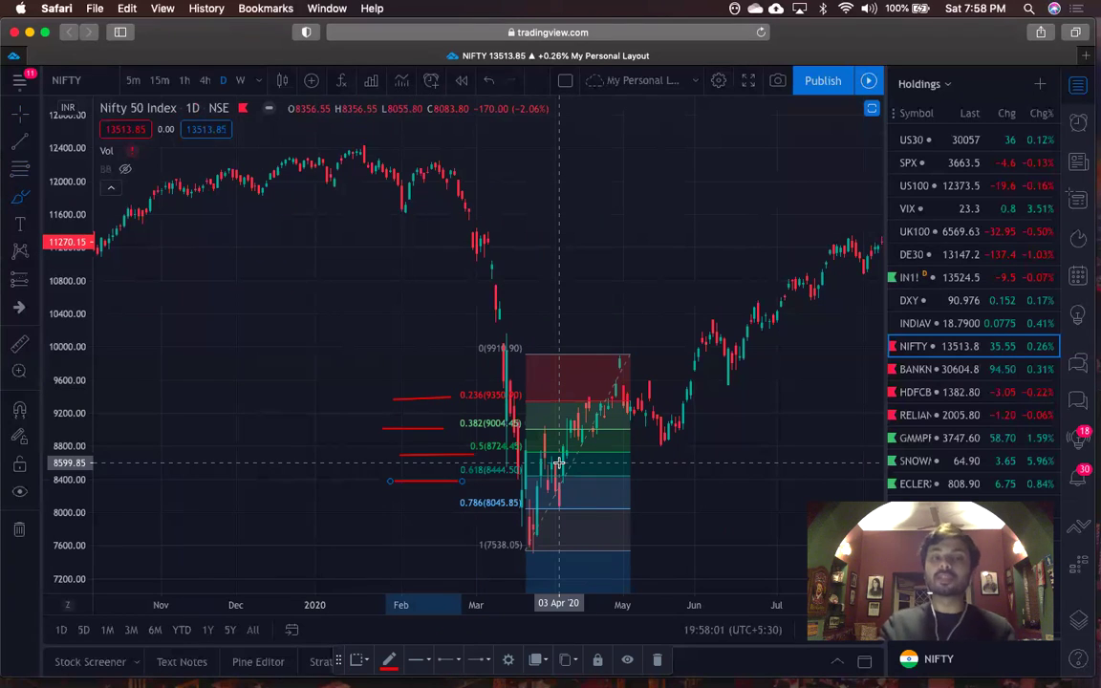
# - Sketch a rise-and-pullback shape beside the price action, and mark the 0.236 and 0.382 levels and the May 2020 low in red
pyautogui.moveTo(141, 409)
pyautogui.mouseDown()
pyautogui.moveTo(231, 249)
pyautogui.moveTo(251, 301)
pyautogui.mouseUp()
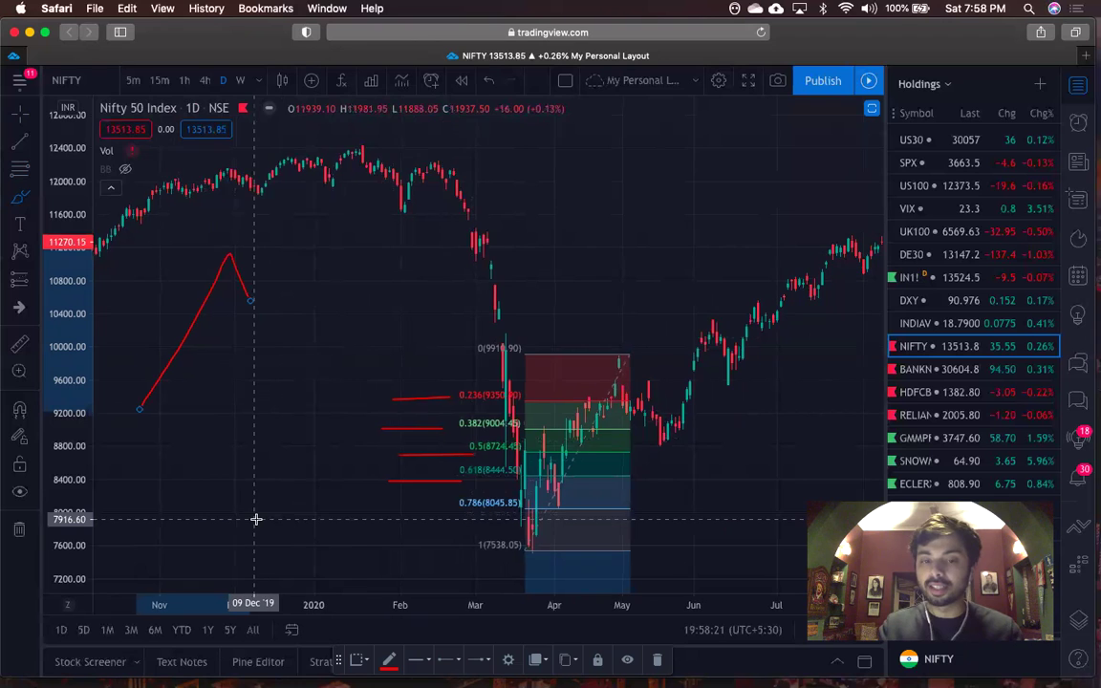
pyautogui.scroll(3, 256, 518)
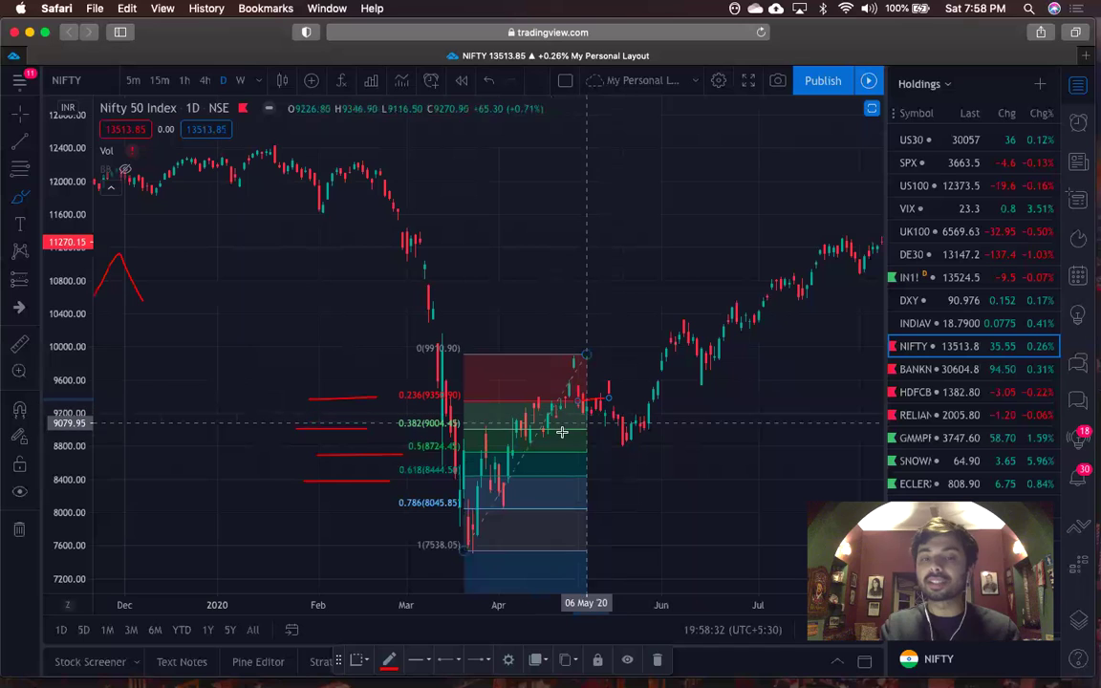
pyautogui.moveTo(548, 424)
pyautogui.mouseDown()
pyautogui.moveTo(608, 425)
pyautogui.moveTo(643, 444)
pyautogui.mouseUp()
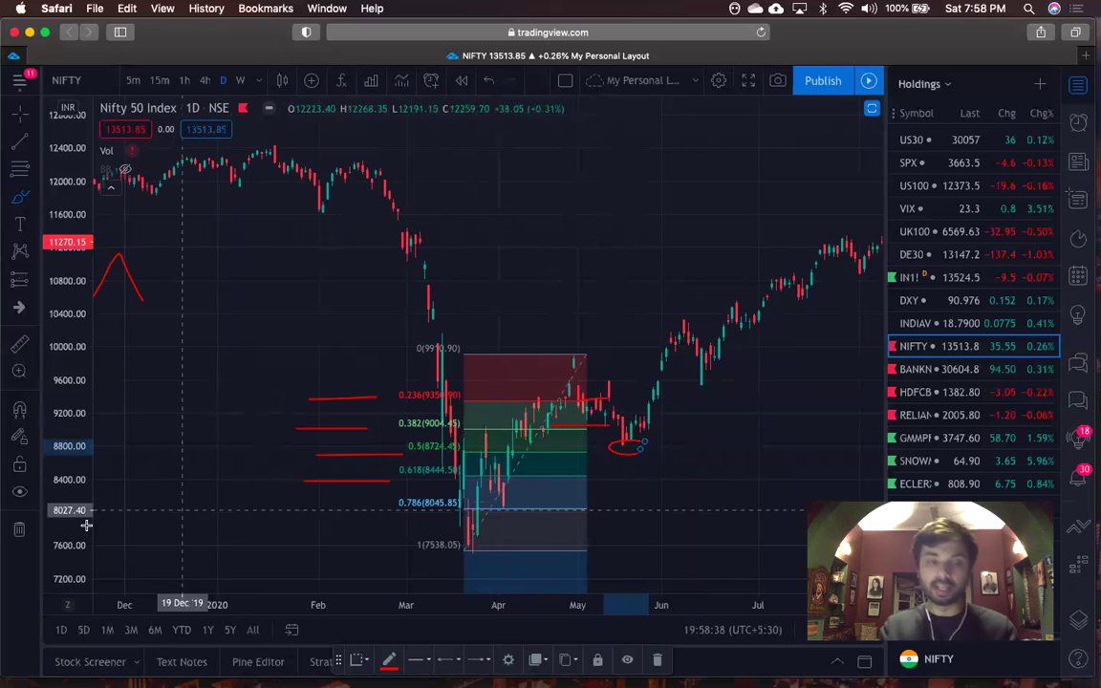
# - Clear all drawings and place a Fib Retracement from the 19 May 2020 low at about 8,785 to about 10,317 at 22 June 2020
pyautogui.click(21, 529)
pyautogui.click(19, 167)
pyautogui.hscroll(5, 698, 444)
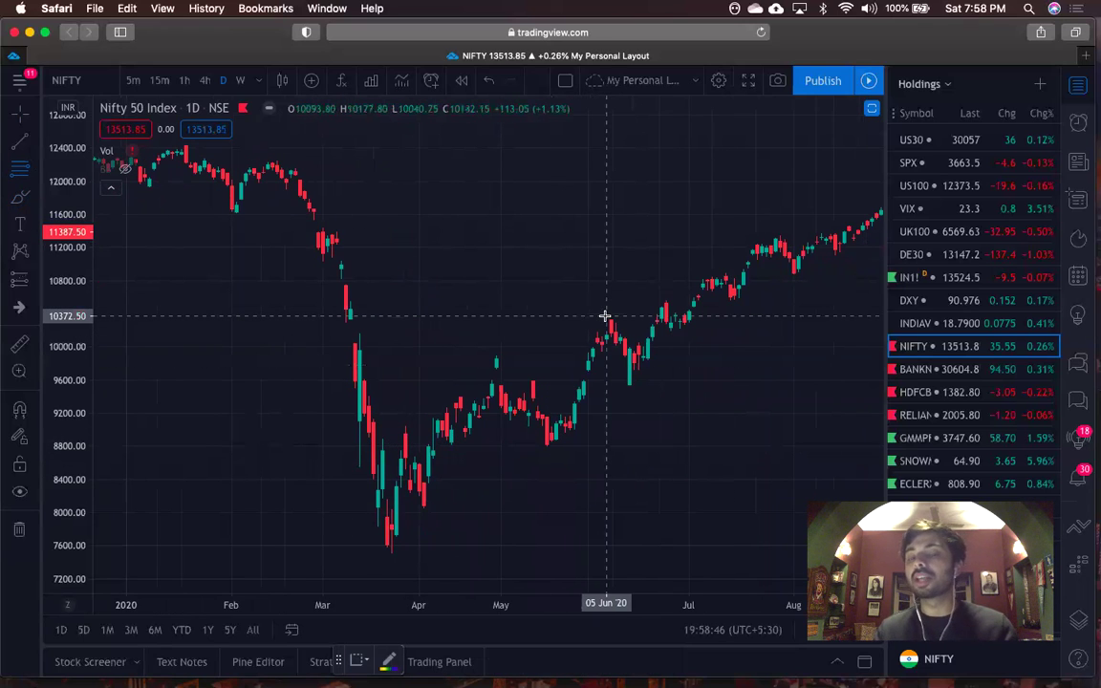
pyautogui.click(551, 446)
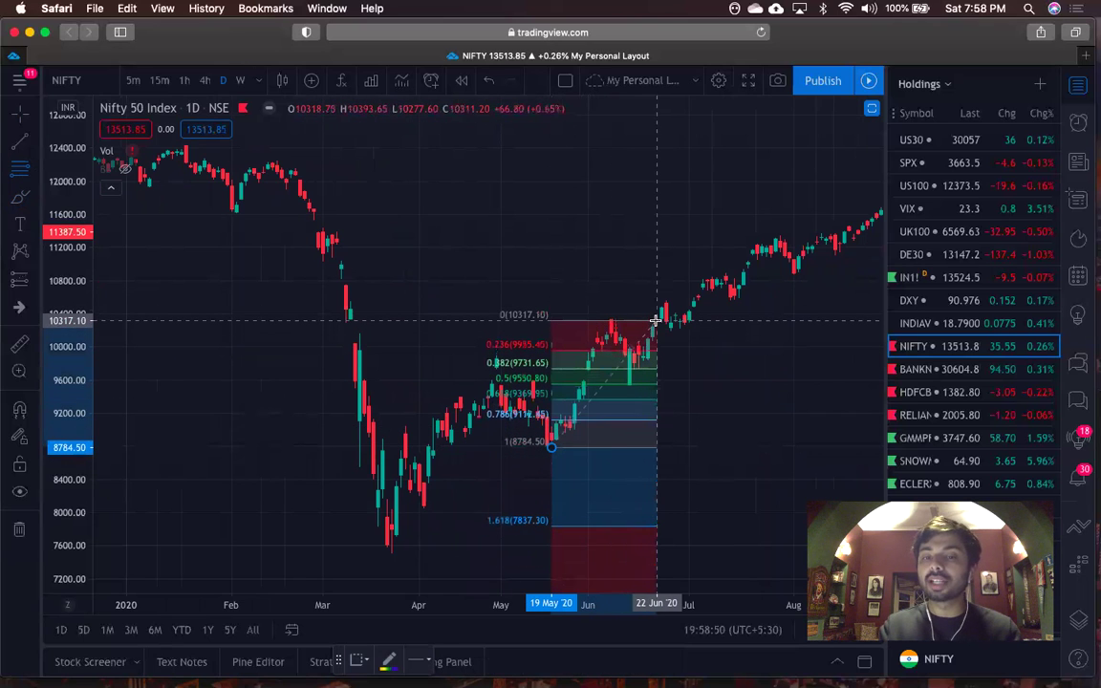
pyautogui.click(657, 320)
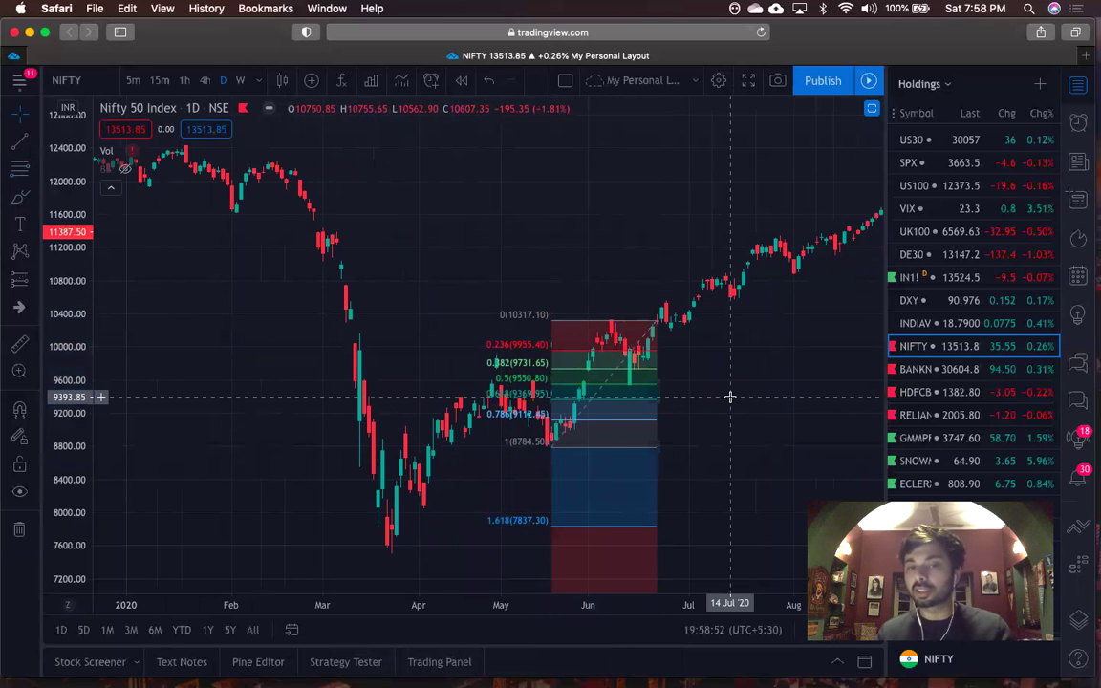
# - Brush red marks over the June 2020 pullback and circle its low at the 0.5 retracement level
pyautogui.scroll(2, 730, 397)
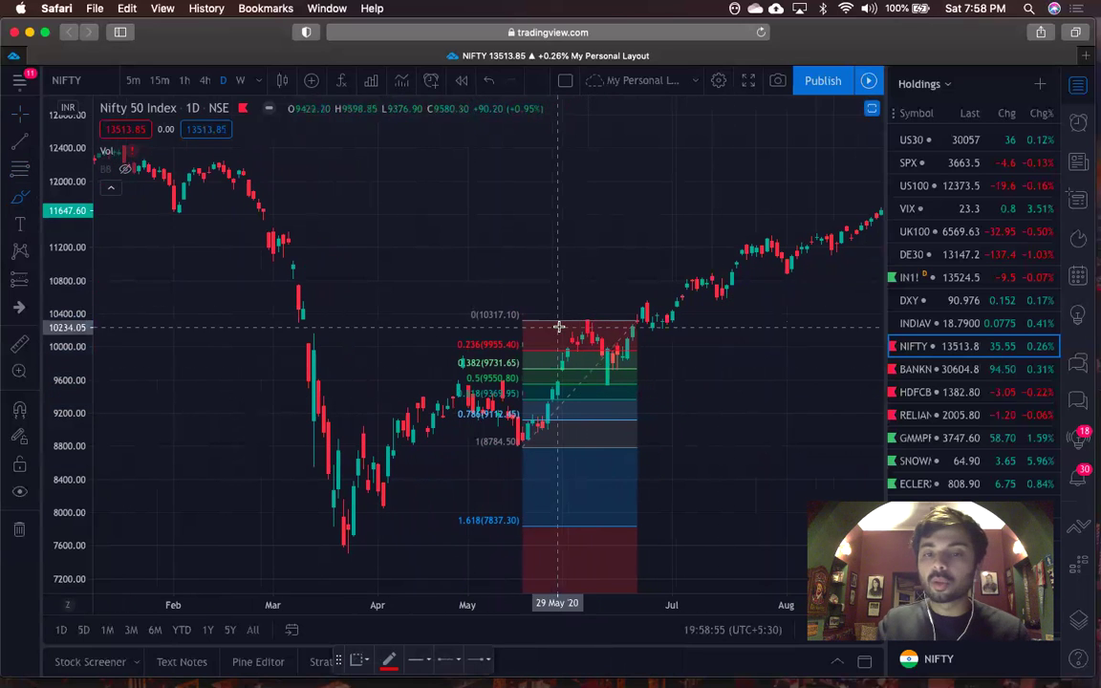
pyautogui.click(598, 344)
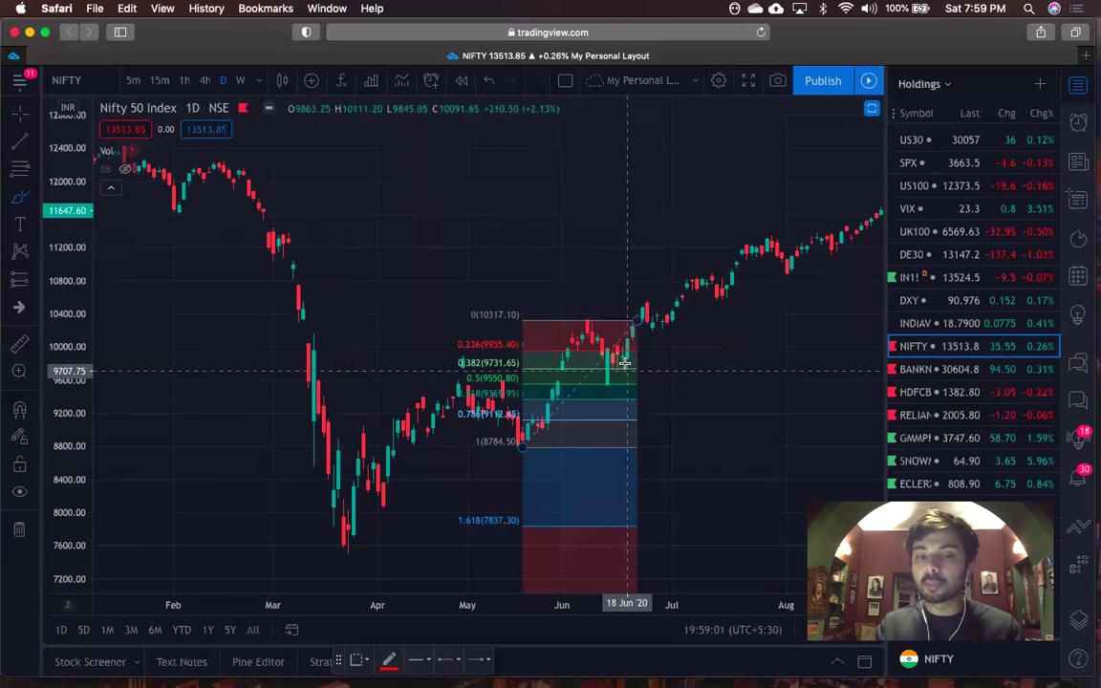
pyautogui.moveTo(621, 378)
pyautogui.mouseDown()
pyautogui.moveTo(605, 388)
pyautogui.moveTo(626, 382)
pyautogui.mouseUp()
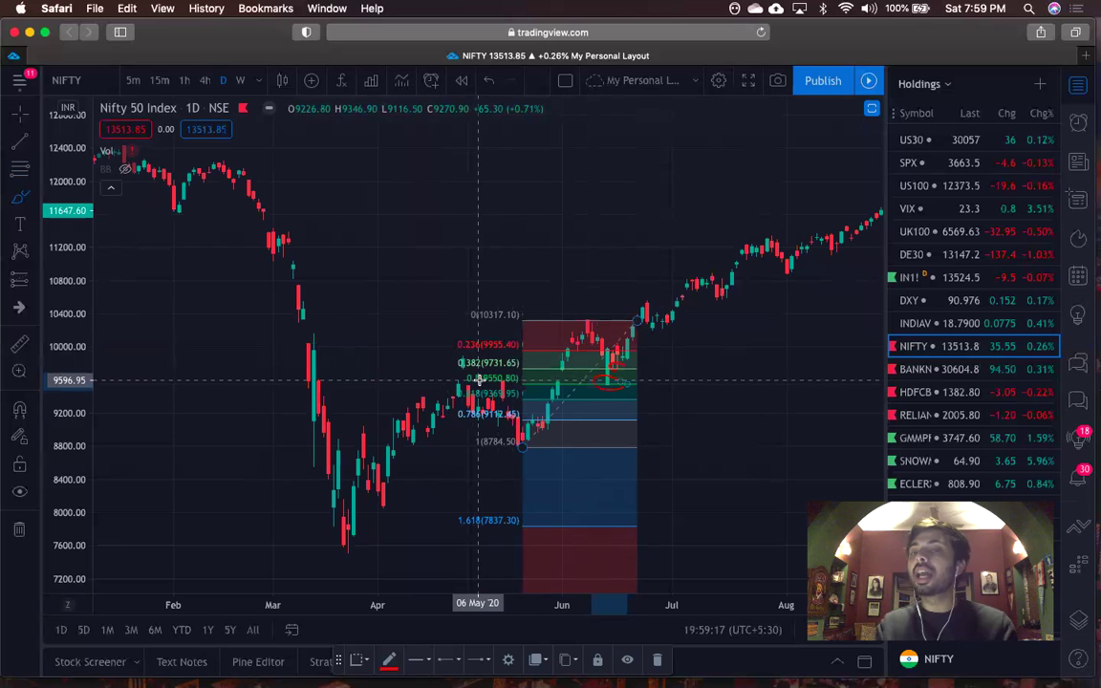
# - Replace all drawings with a handwritten red "BOD" above the chart and red loops around the 30 April 2020 high and the May decline
pyautogui.click(19, 528)
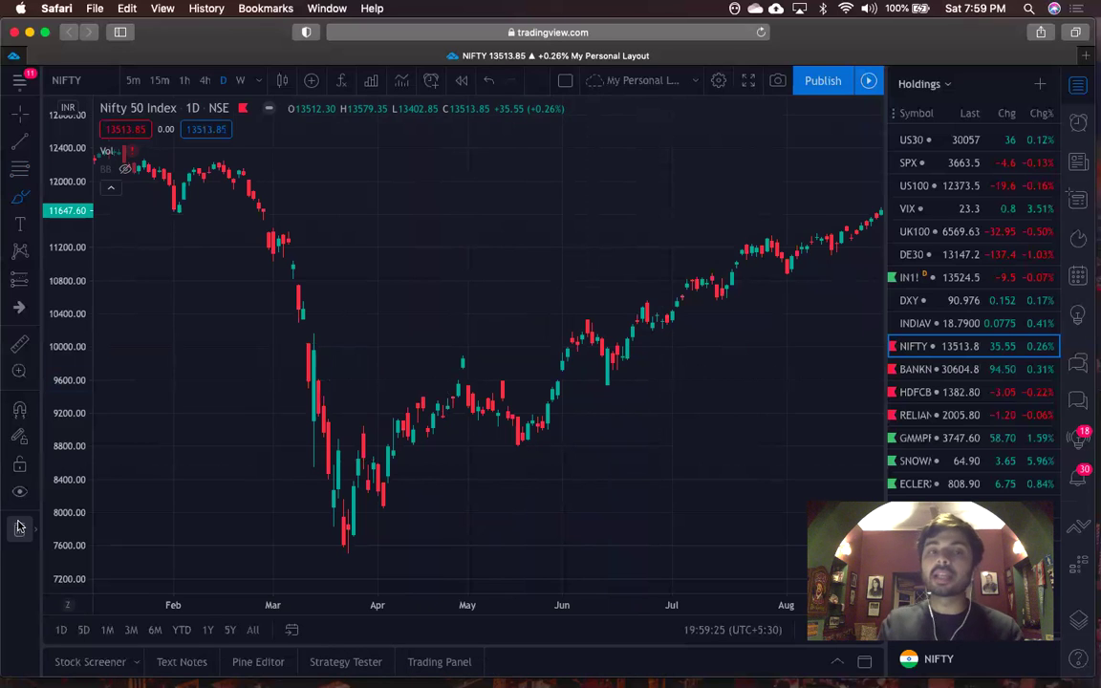
pyautogui.moveTo(397, 218)
pyautogui.mouseDown()
pyautogui.moveTo(397, 172)
pyautogui.moveTo(420, 177)
pyautogui.moveTo(420, 209)
pyautogui.moveTo(401, 216)
pyautogui.mouseUp()
pyautogui.moveTo(467, 174)
pyautogui.mouseDown()
pyautogui.moveTo(472, 216)
pyautogui.moveTo(486, 214)
pyautogui.moveTo(505, 168)
pyautogui.mouseUp()
pyautogui.moveTo(507, 166)
pyautogui.mouseDown()
pyautogui.moveTo(535, 185)
pyautogui.moveTo(513, 215)
pyautogui.mouseUp()
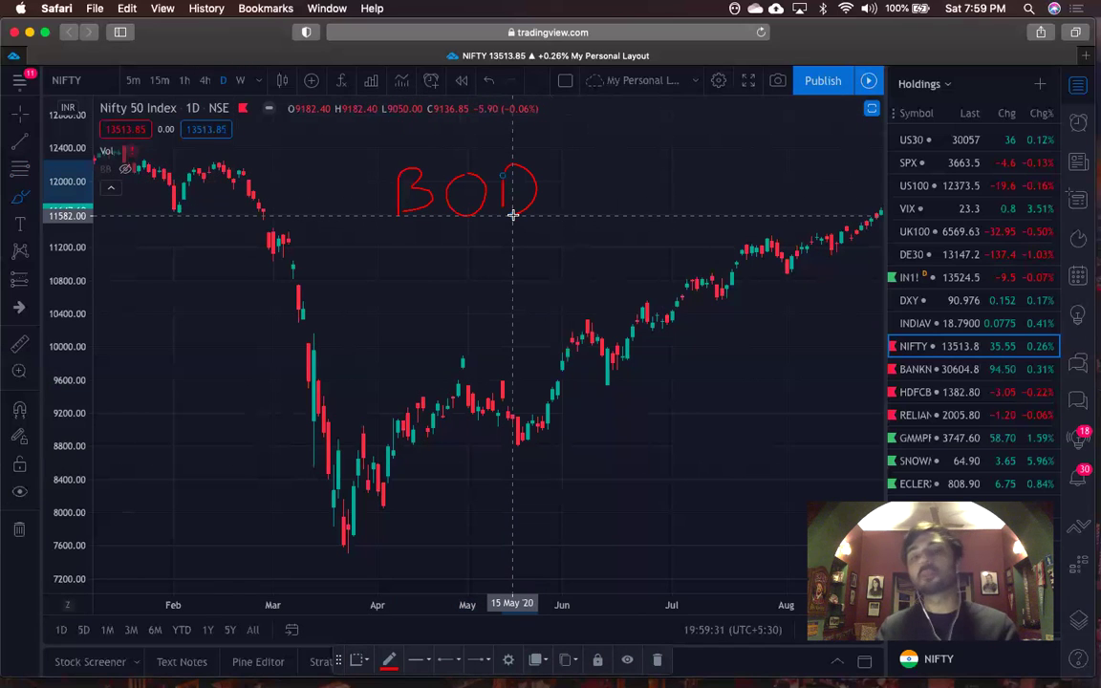
pyautogui.moveTo(447, 365)
pyautogui.mouseDown()
pyautogui.moveTo(459, 330)
pyautogui.moveTo(447, 368)
pyautogui.moveTo(468, 359)
pyautogui.mouseUp()
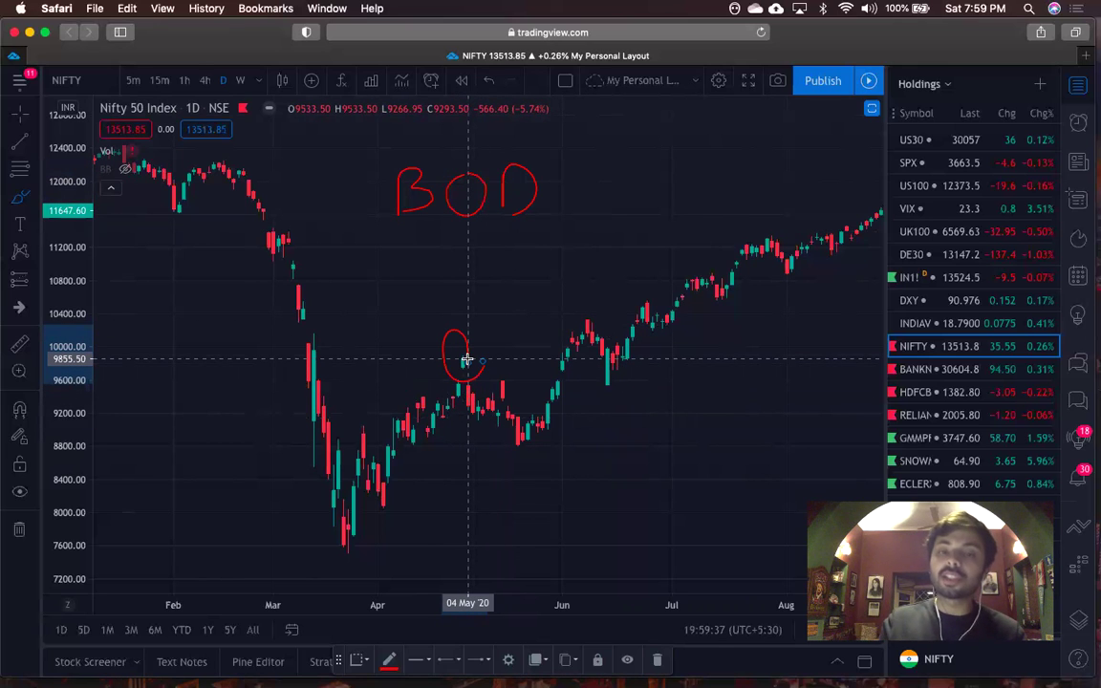
pyautogui.moveTo(478, 368)
pyautogui.mouseDown()
pyautogui.moveTo(509, 435)
pyautogui.moveTo(466, 383)
pyautogui.mouseUp()
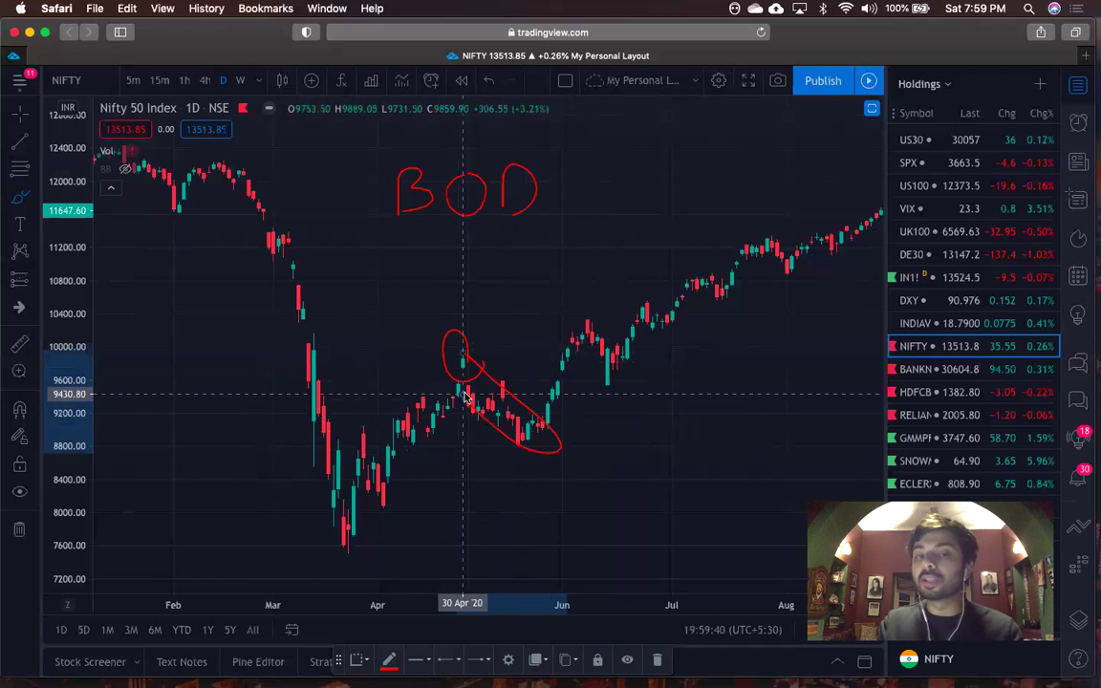
# - Clear all drawings and brush a long red loop around the whole rally from late March to August 2020
pyautogui.click(19, 535)
pyautogui.scroll(-1, 398, 542)
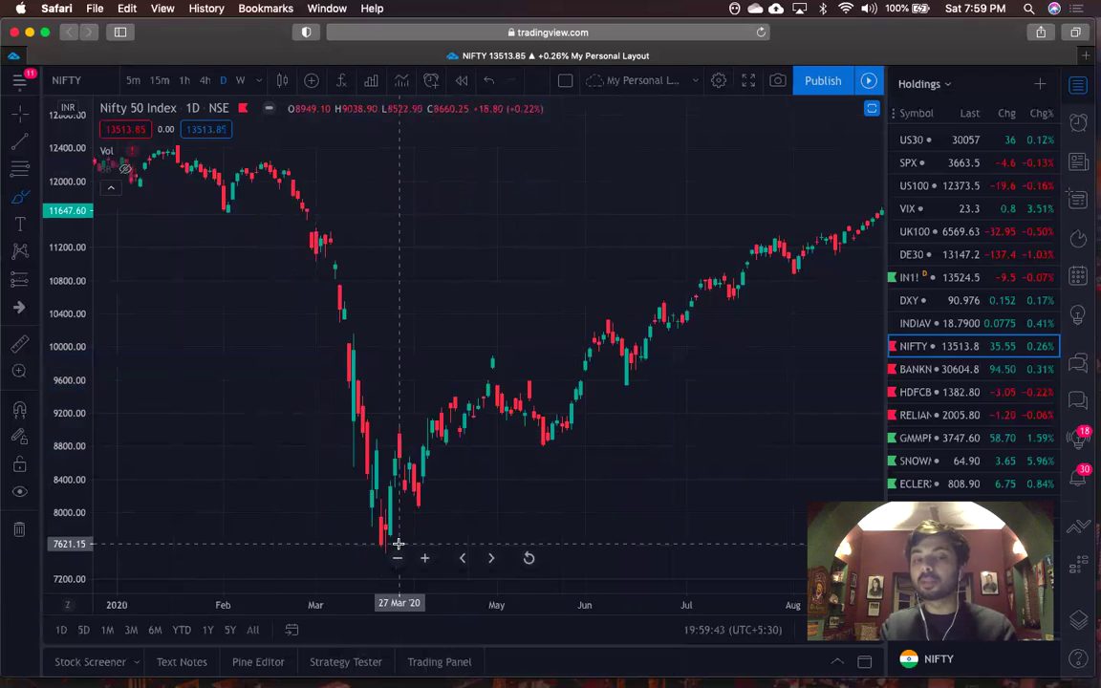
pyautogui.scroll(-1, 398, 542)
pyautogui.moveTo(824, 226)
pyautogui.mouseDown()
pyautogui.moveTo(408, 494)
pyautogui.moveTo(812, 307)
pyautogui.mouseUp()
pyautogui.moveTo(867, 262); pyautogui.dragTo(862, 237)
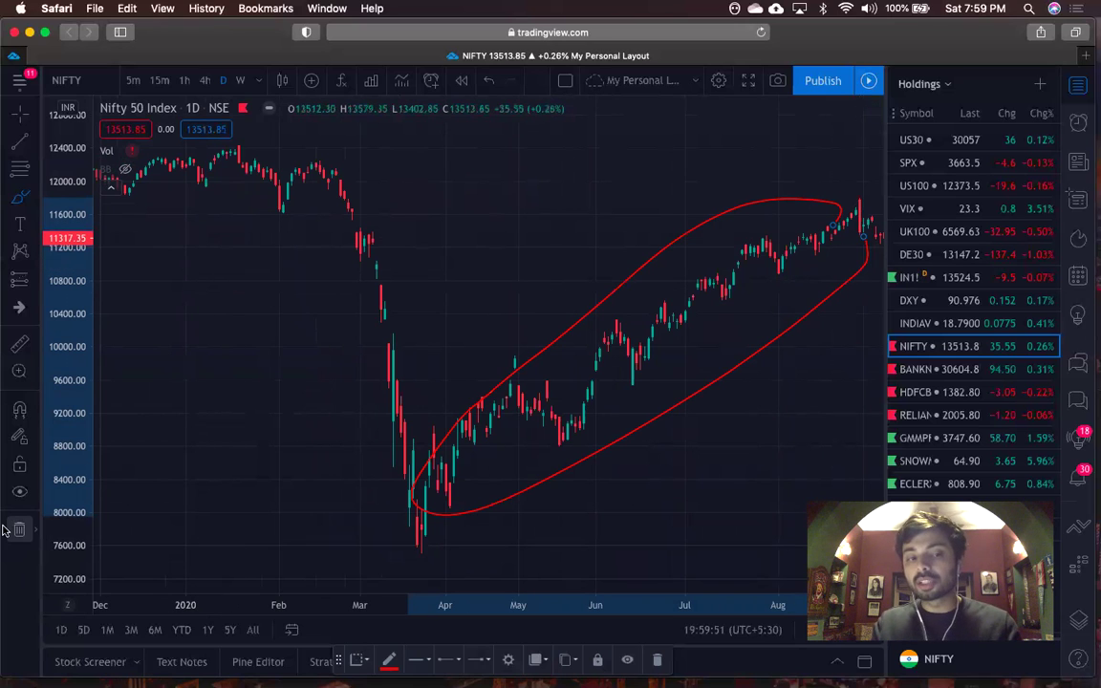
# - Delete the loop around the rally and handwrite "BOD" in red above the chart
pyautogui.press('Delete')
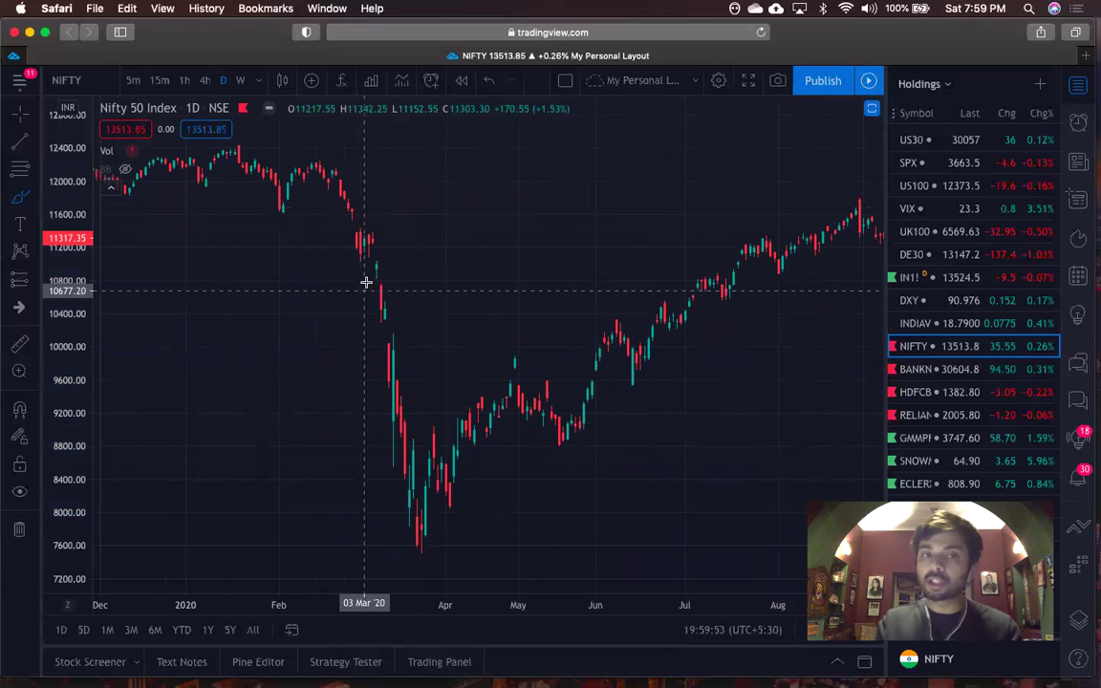
pyautogui.moveTo(491, 165)
pyautogui.mouseDown()
pyautogui.moveTo(491, 142)
pyautogui.moveTo(509, 180)
pyautogui.moveTo(493, 196)
pyautogui.mouseUp()
pyautogui.moveTo(540, 164); pyautogui.dragTo(542, 182)
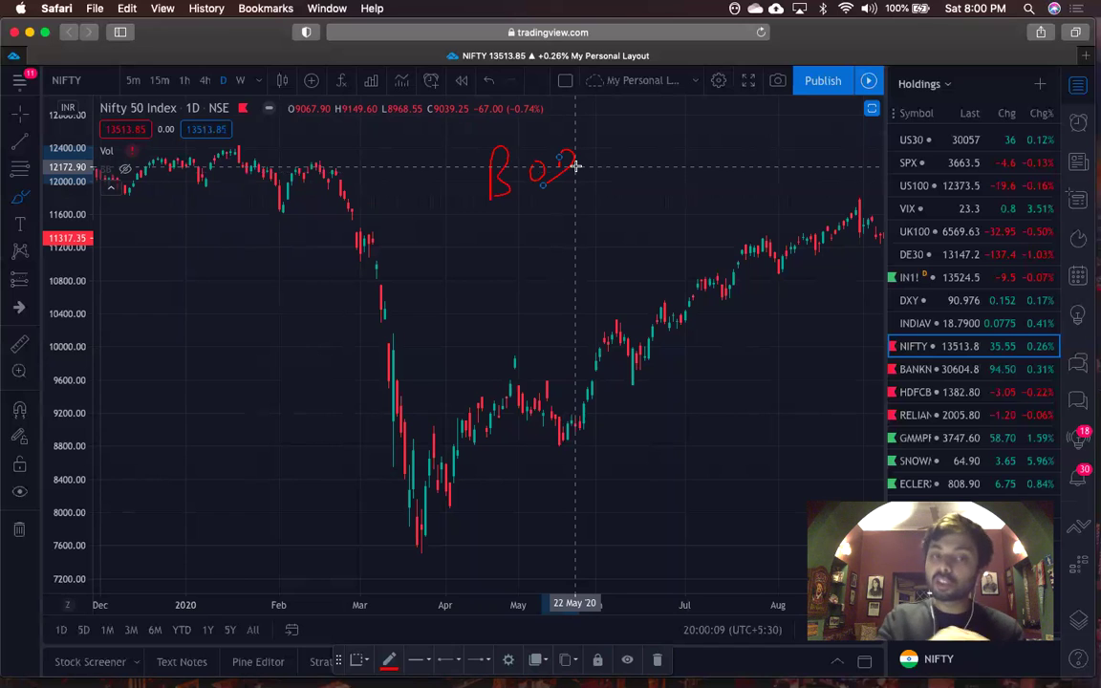
# - Brush a falling red line below the early 2020 prices and handwrite "SOP" in red beside it
pyautogui.moveTo(161, 249); pyautogui.dragTo(287, 475)
pyautogui.moveTo(338, 298)
pyautogui.mouseDown()
pyautogui.moveTo(324, 352)
pyautogui.moveTo(311, 351)
pyautogui.mouseUp()
pyautogui.moveTo(368, 313)
pyautogui.mouseDown()
pyautogui.moveTo(401, 309)
pyautogui.moveTo(400, 340)
pyautogui.mouseUp()
pyautogui.moveTo(402, 286); pyautogui.dragTo(401, 317)
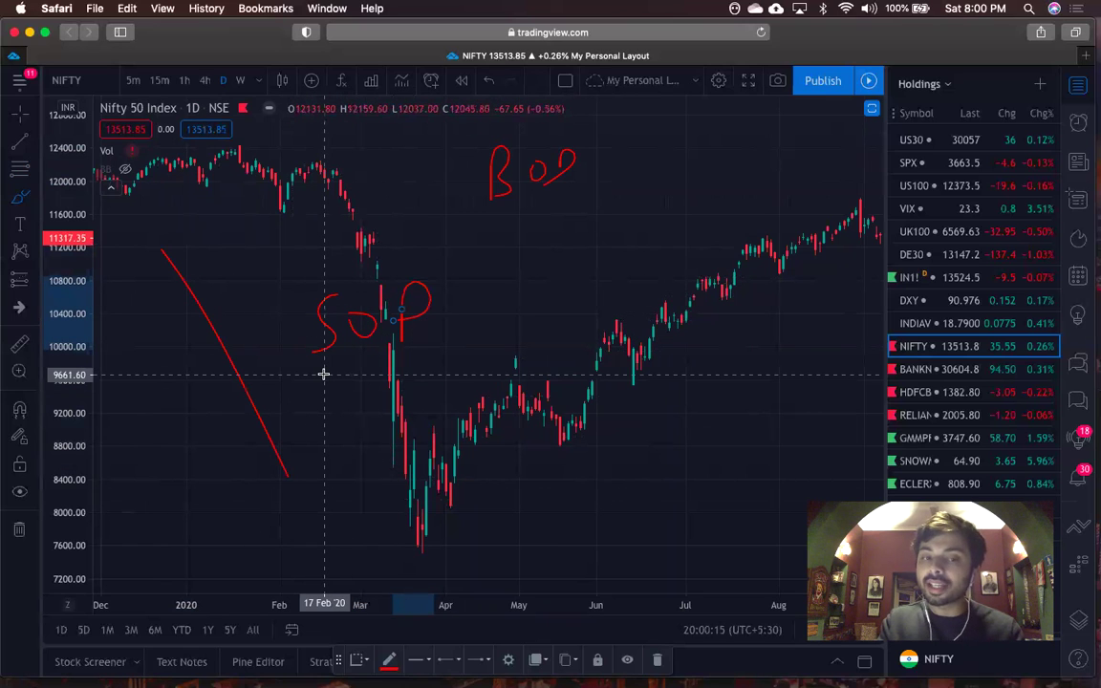
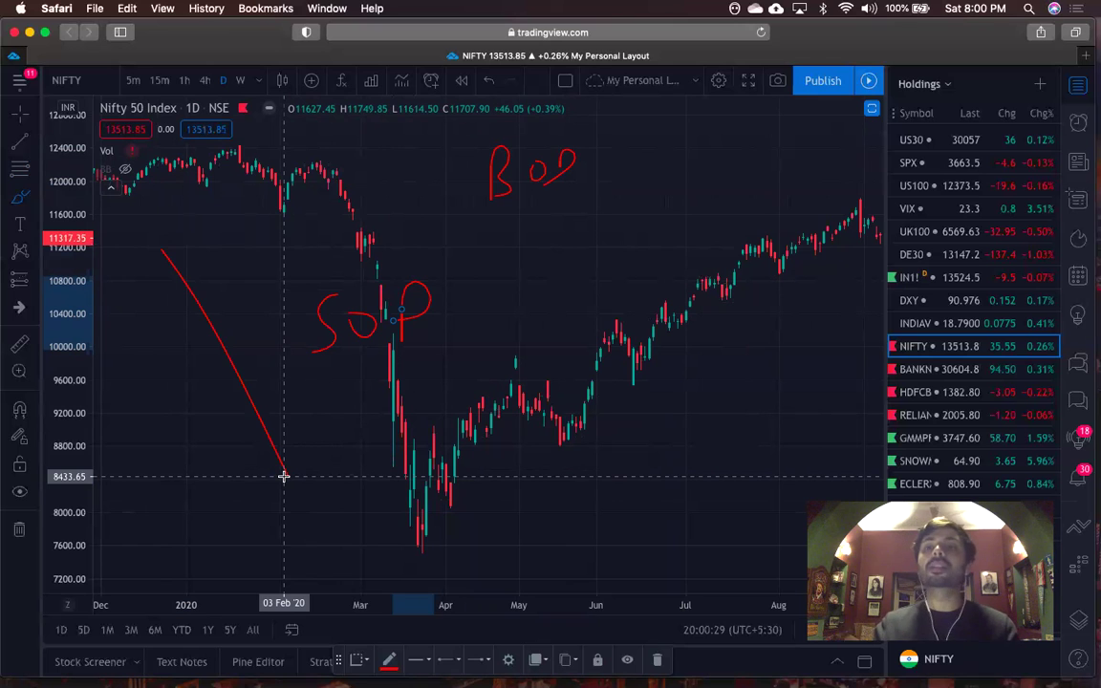
# - Brush short horizontal red lines at the late-September 2020 low, about 10,800, and the mid-October 2020 high, about 12,020
pyautogui.hscroll(15, 408, 444)
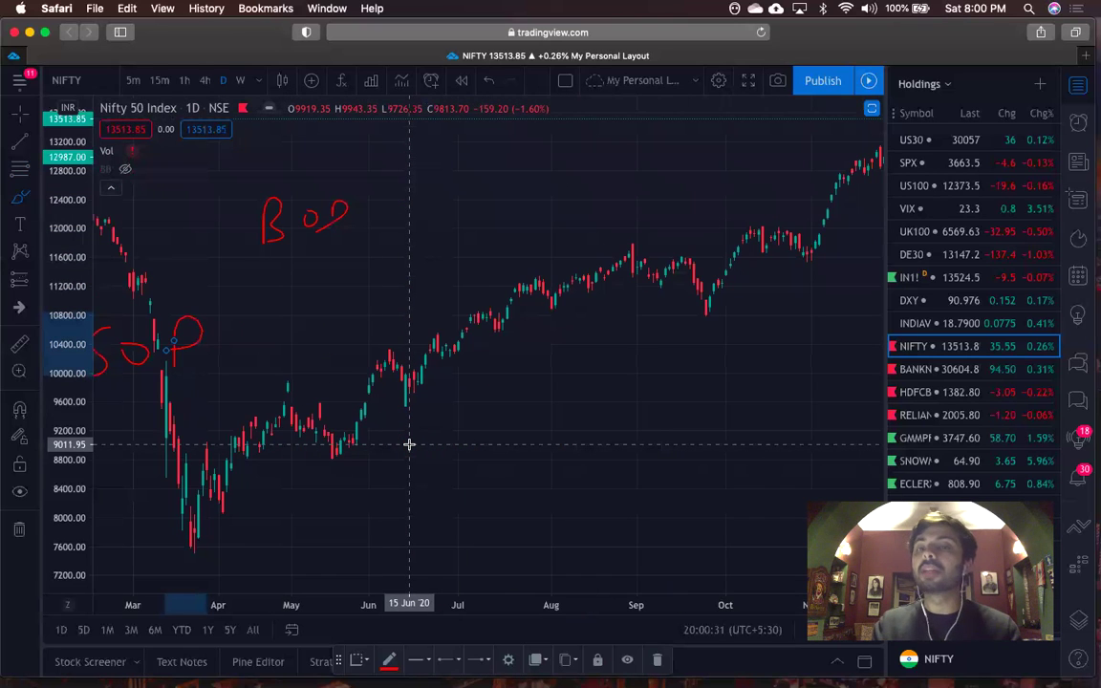
pyautogui.hscroll(10, 408, 444)
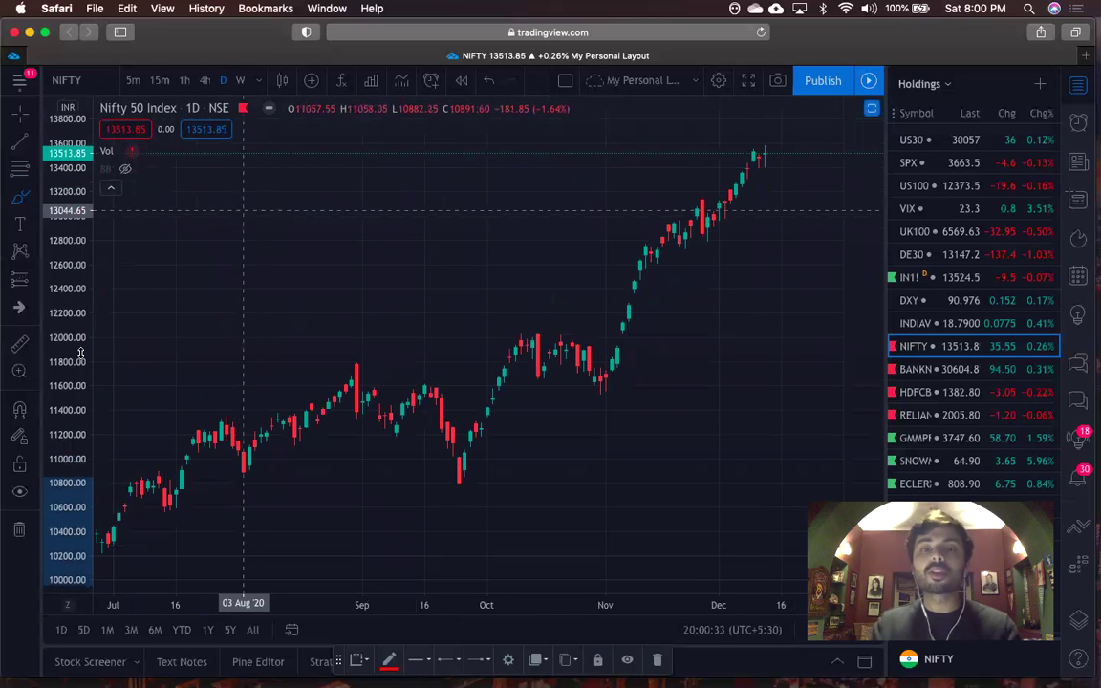
pyautogui.scroll(-2, 339, 322)
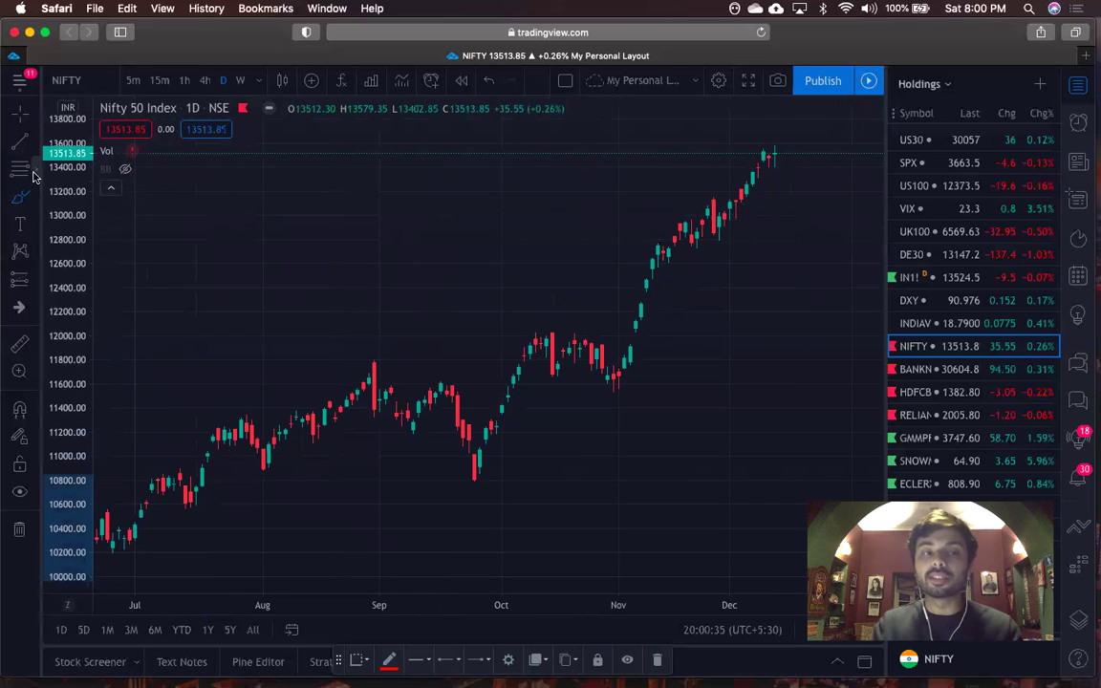
pyautogui.scroll(2, 442, 521)
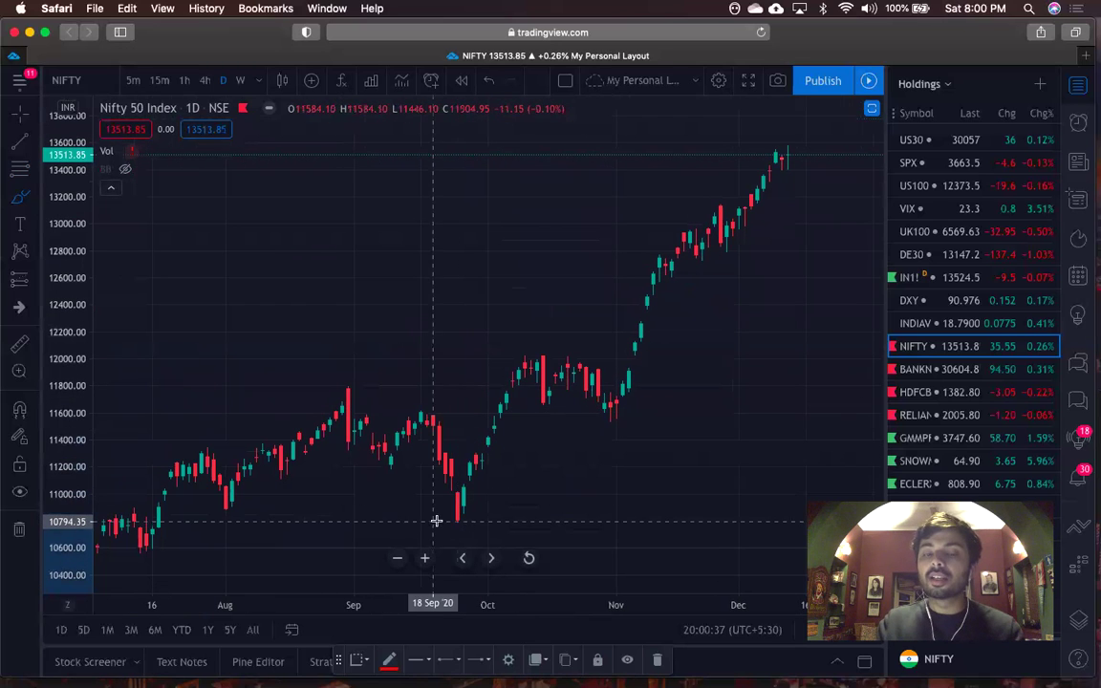
pyautogui.moveTo(448, 520); pyautogui.dragTo(493, 518)
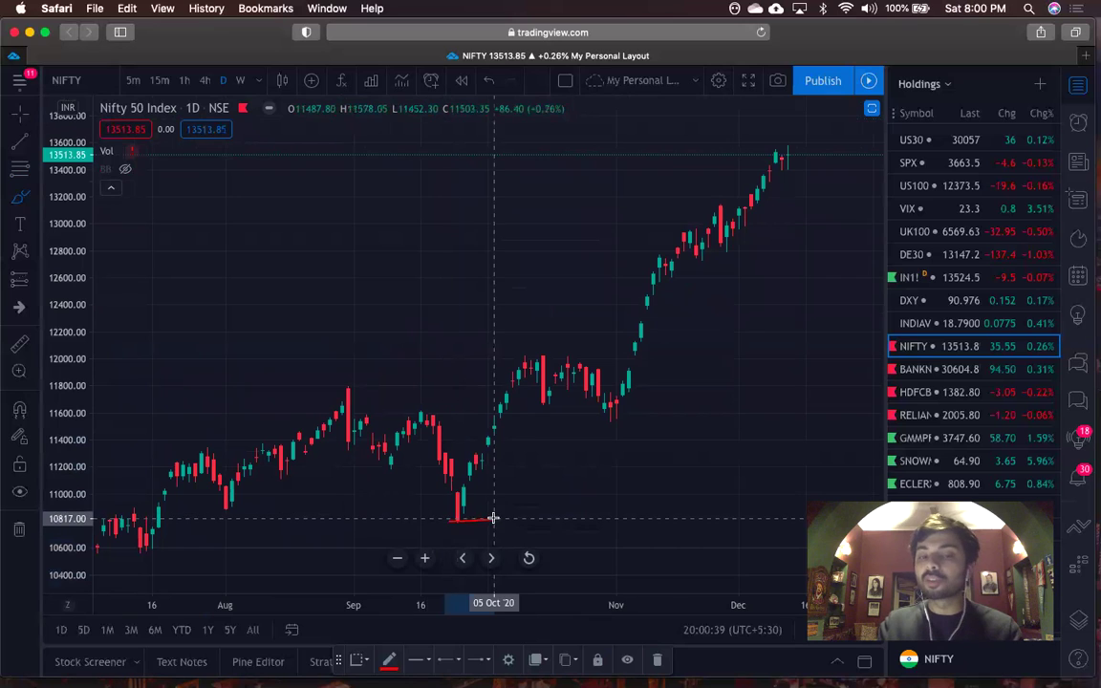
pyautogui.moveTo(516, 356); pyautogui.dragTo(572, 355)
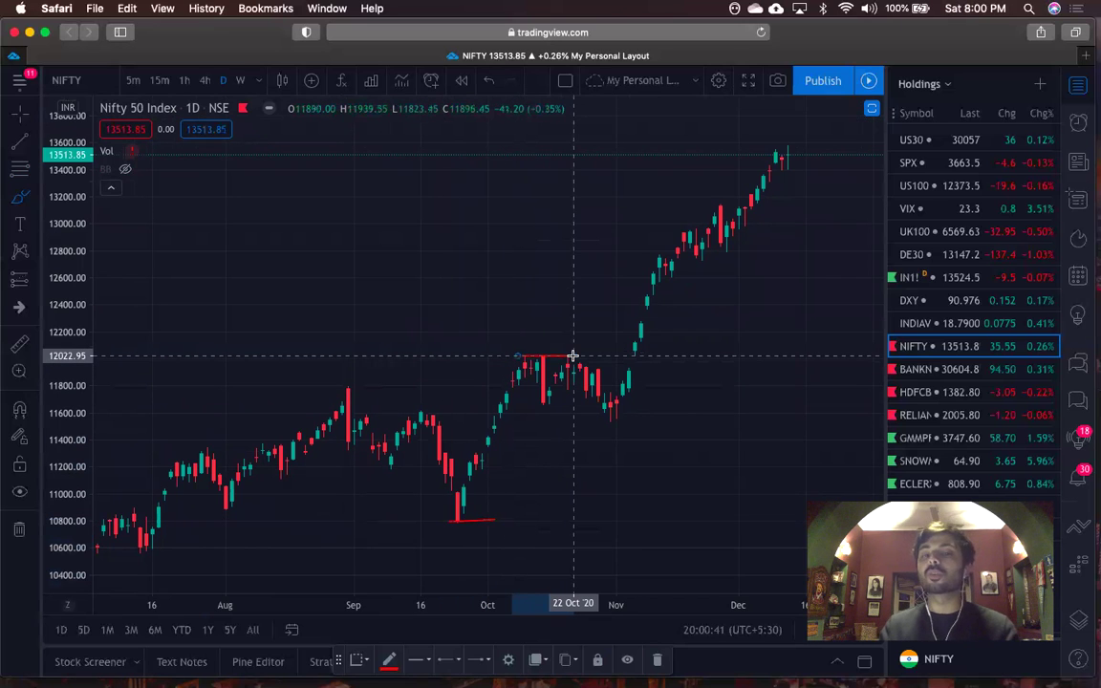
# - Clear all drawings and brush a red loop around the late-September 2020 low
pyautogui.click(18, 536)
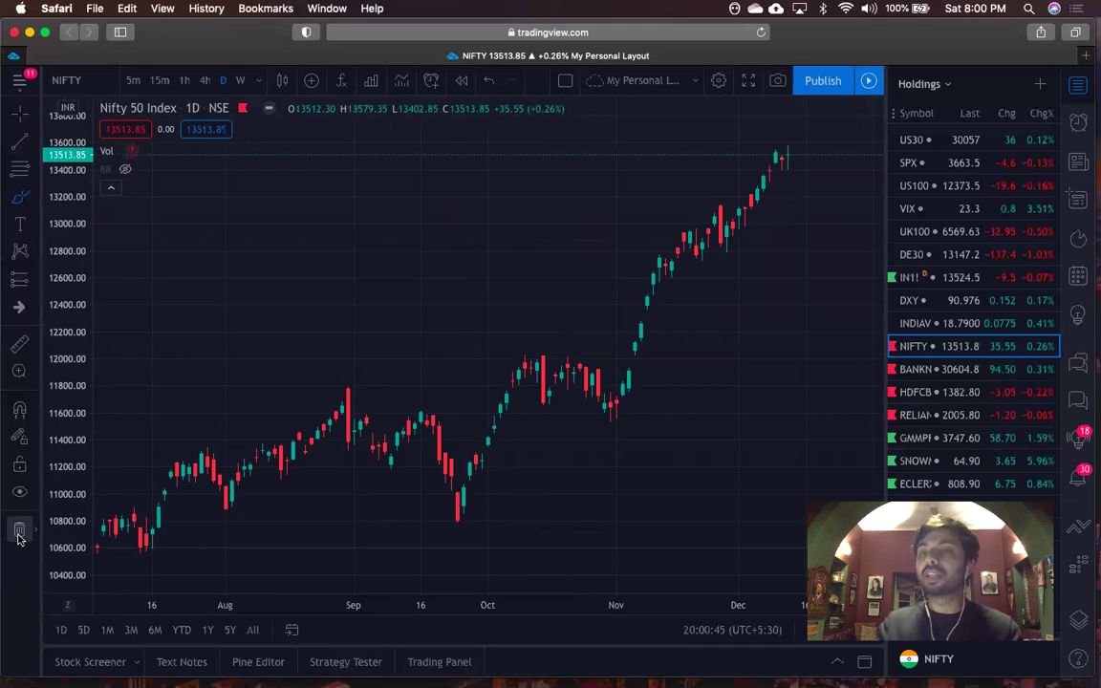
pyautogui.click(20, 169)
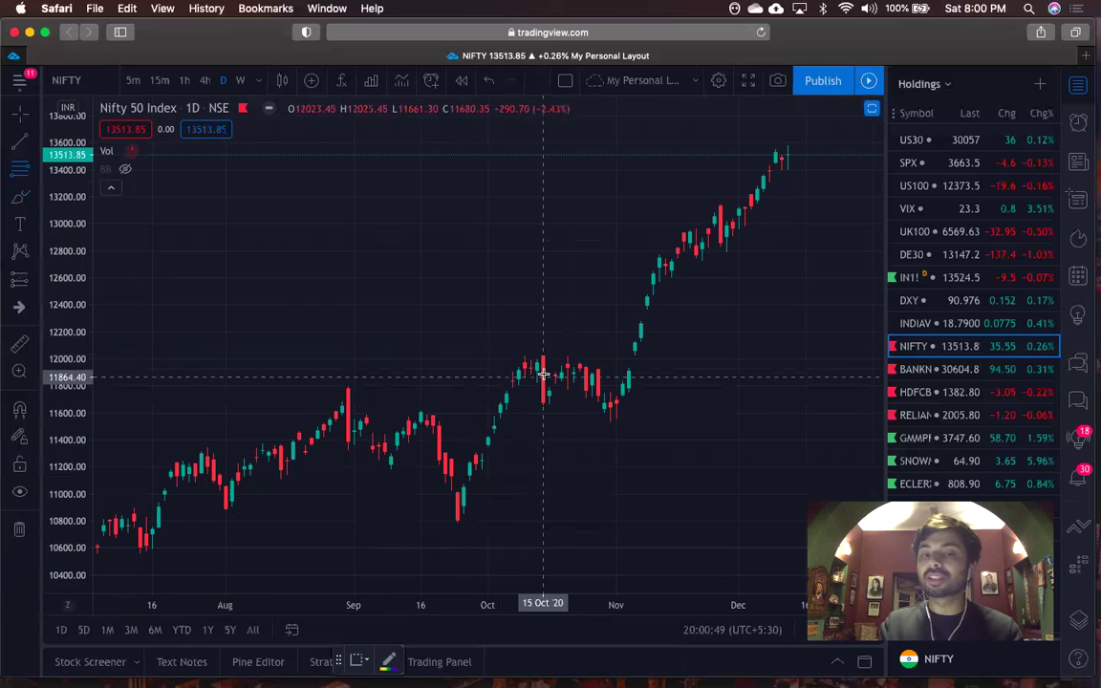
pyautogui.click(21, 198)
pyautogui.moveTo(474, 488)
pyautogui.mouseDown()
pyautogui.moveTo(455, 503)
pyautogui.moveTo(475, 493)
pyautogui.mouseUp()
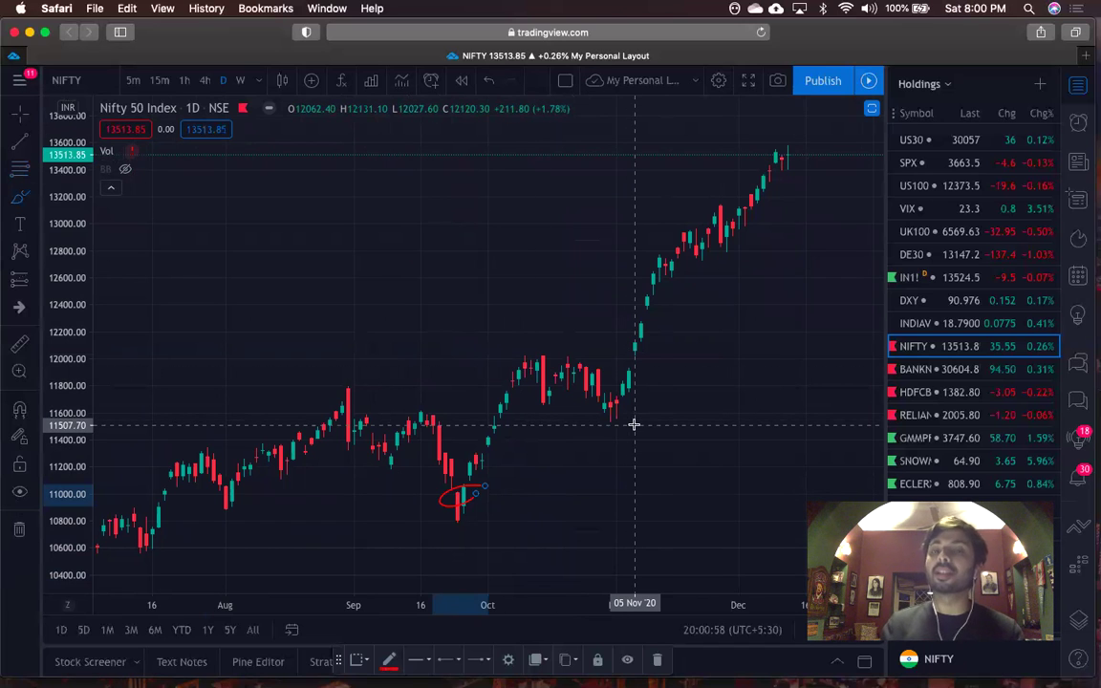
# - Clear the loop and place a Fib Retracement from about 10,811 at 25 September 2020 to about 12,034 at 4 November 2020
pyautogui.click(15, 529)
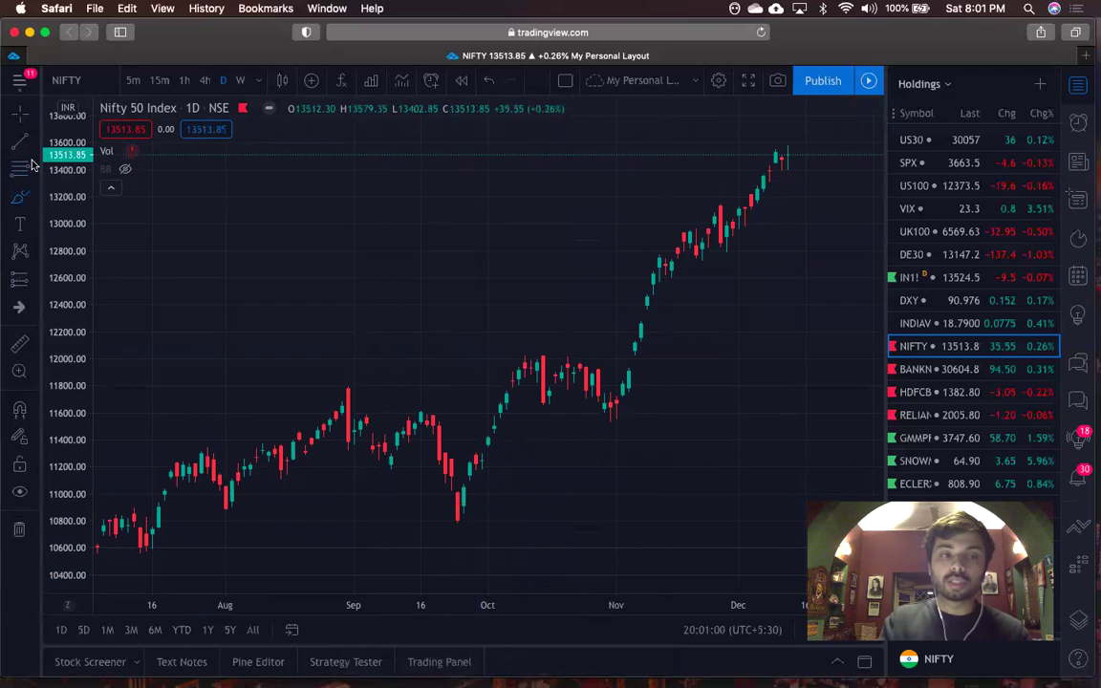
pyautogui.click(20, 167)
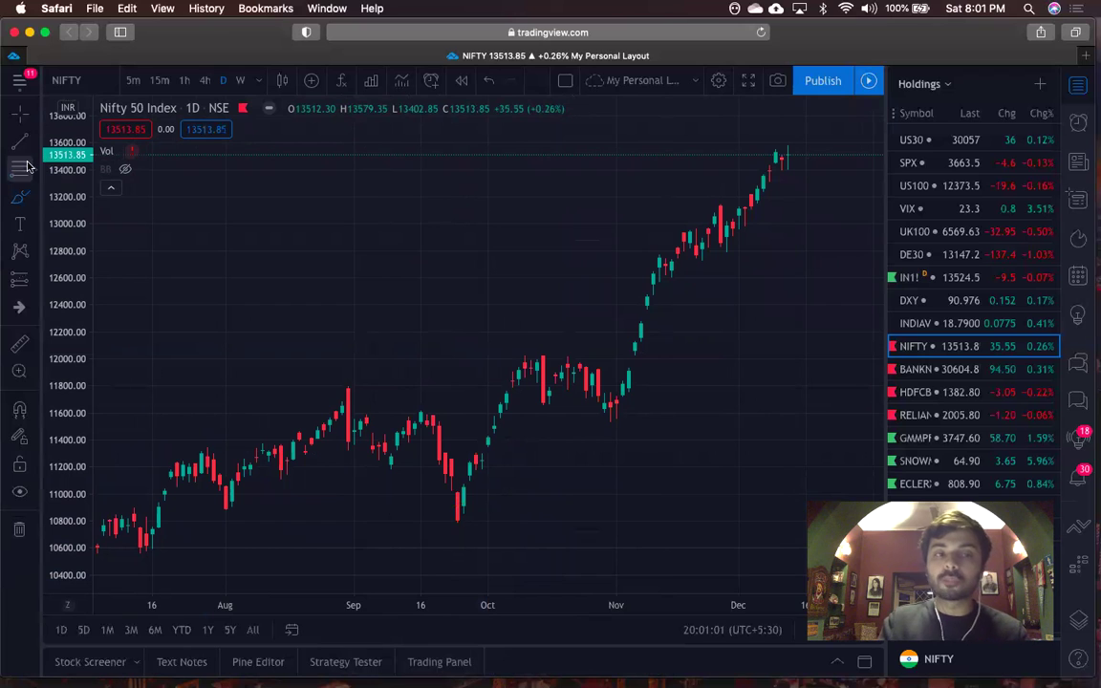
pyautogui.click(461, 520)
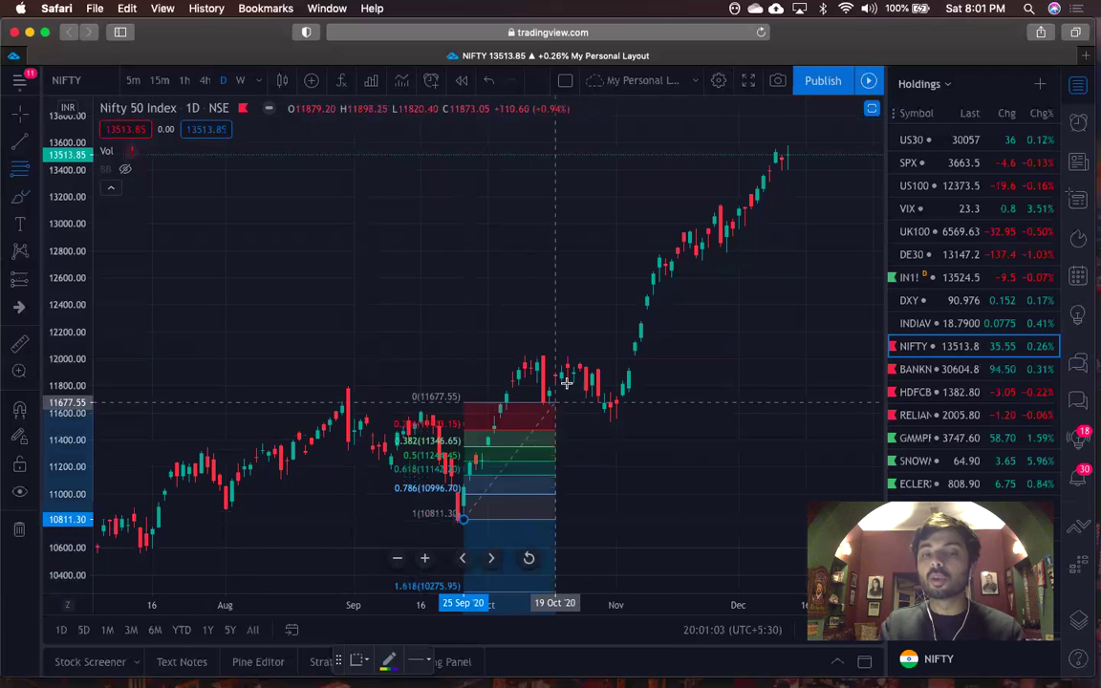
pyautogui.click(628, 354)
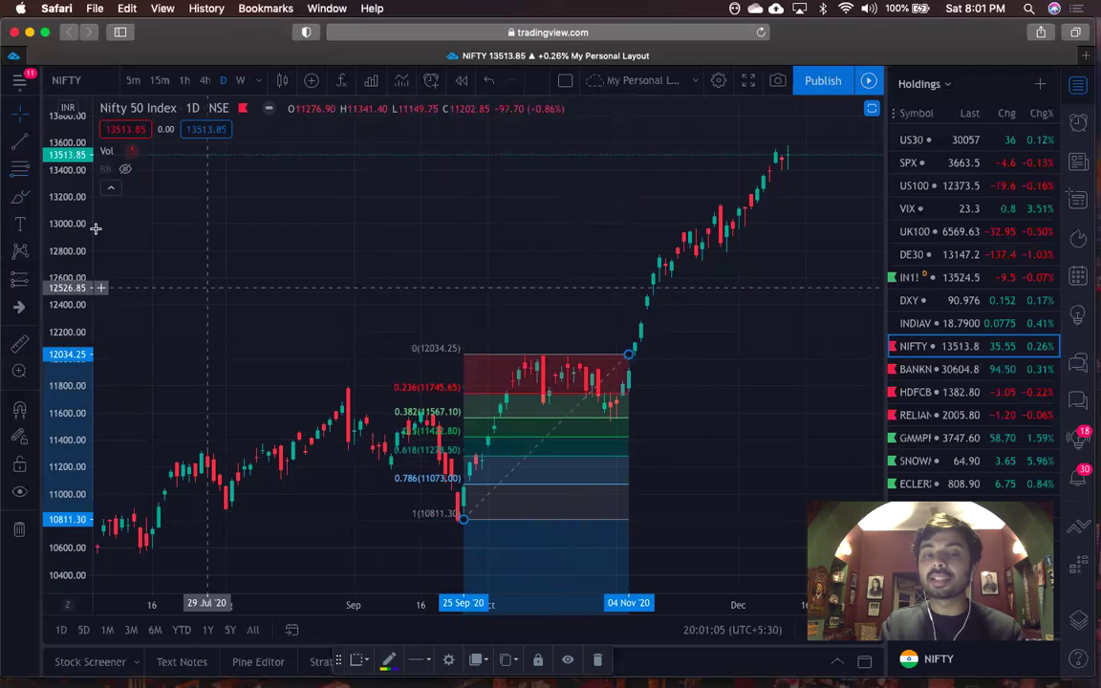
# - Brush red loops around the October 2020 pullbacks at the 0.236 and 0.382 retracement levels
pyautogui.click(16, 192)
pyautogui.scroll(2, 386, 289)
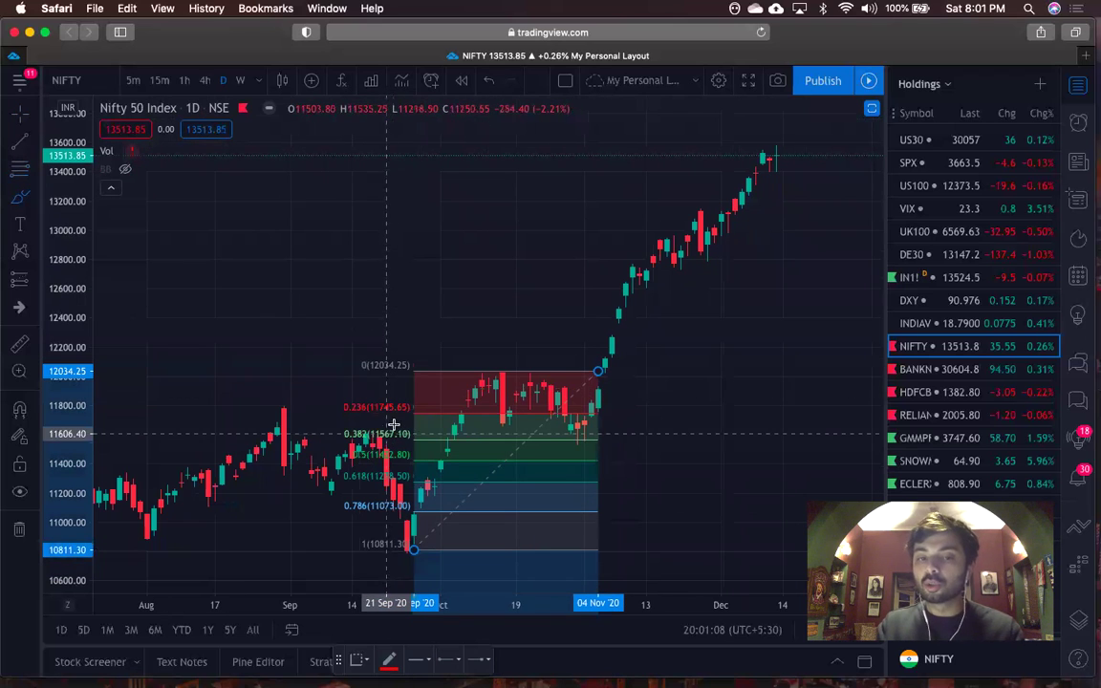
pyautogui.click(486, 411)
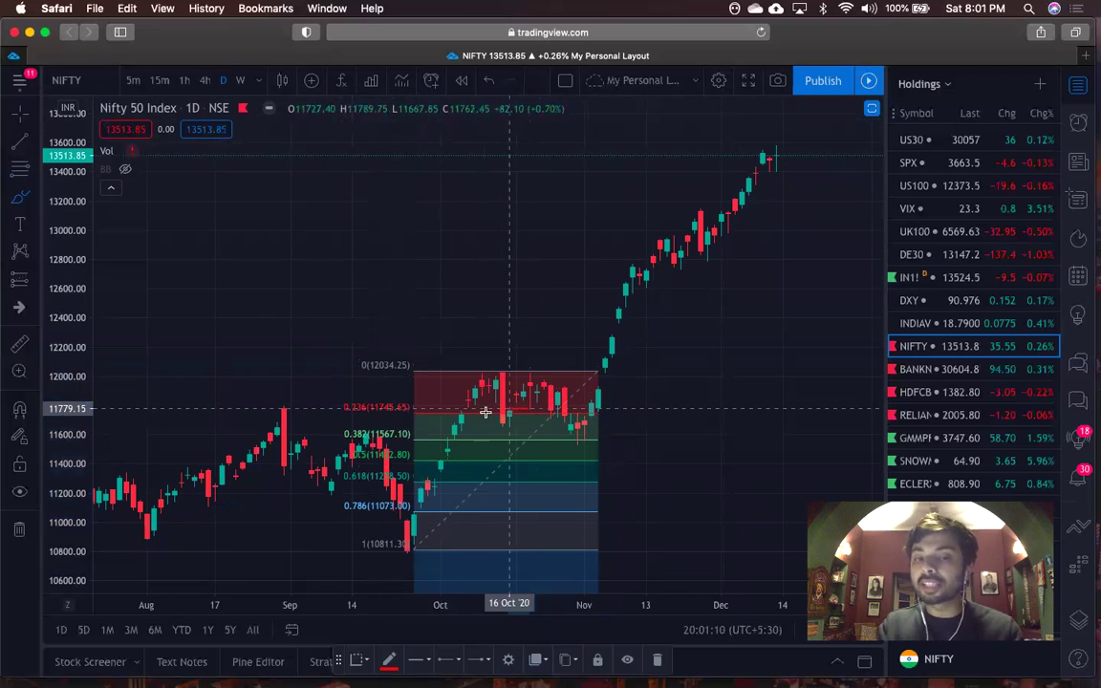
pyautogui.moveTo(486, 411); pyautogui.dragTo(520, 417)
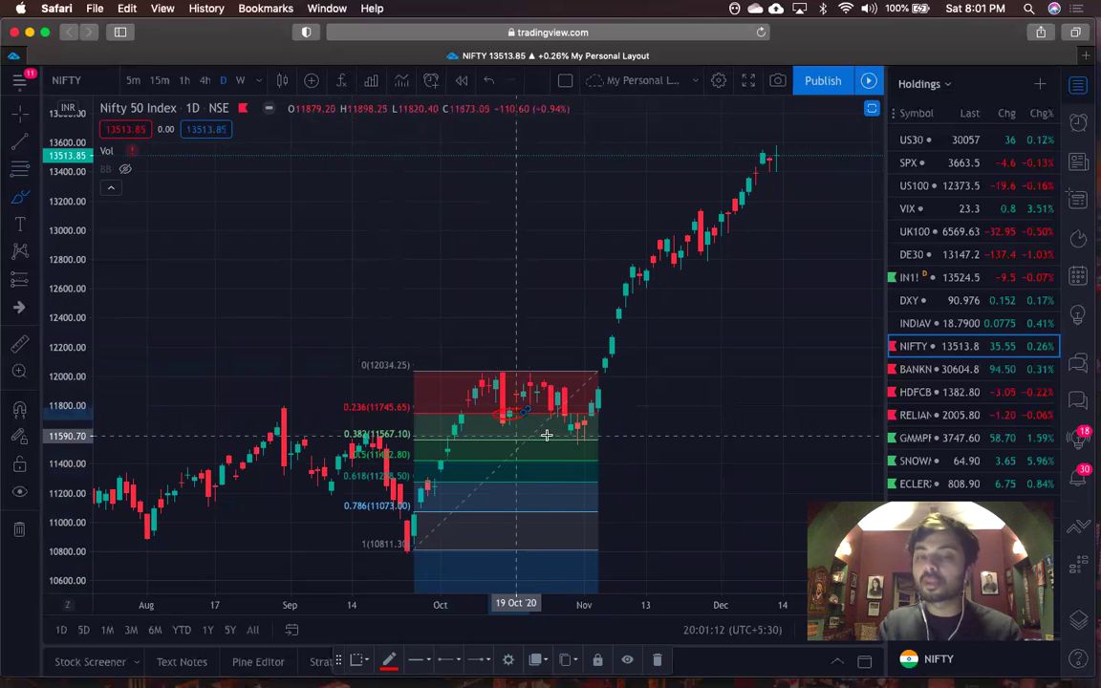
pyautogui.moveTo(589, 432)
pyautogui.mouseDown()
pyautogui.moveTo(570, 449)
pyautogui.moveTo(580, 423)
pyautogui.moveTo(600, 431)
pyautogui.mouseUp()
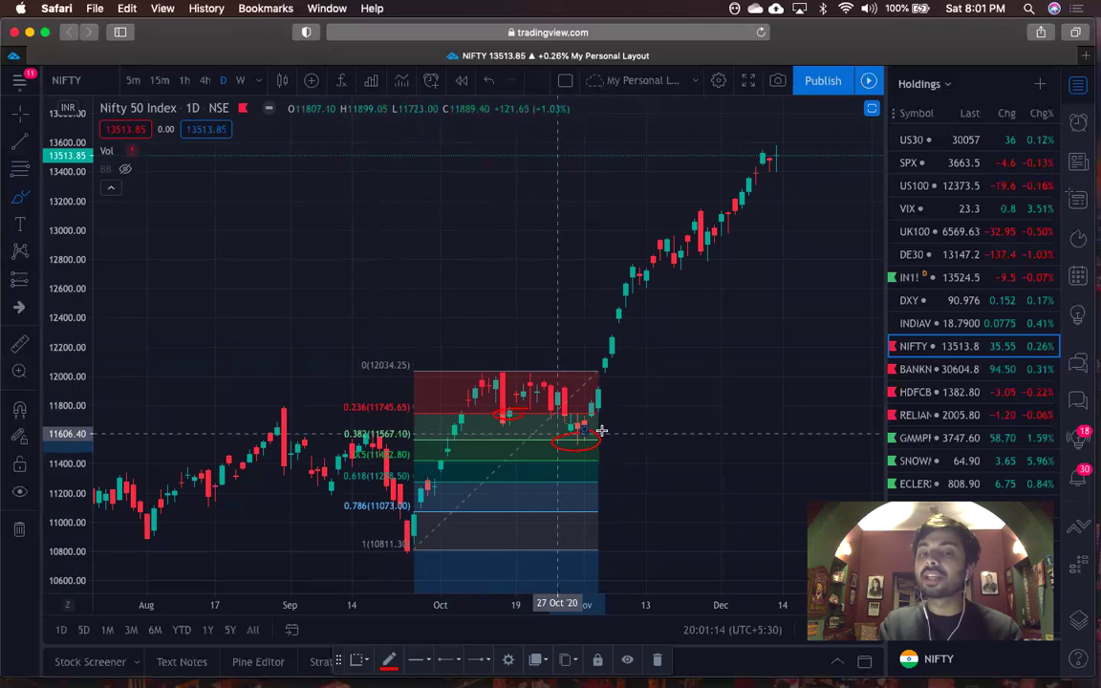
# - Undo the loop at the 0.382 level, and brush a red arrow pointing at that pullback and a rising line along the November rally
pyautogui.press('super+z')
pyautogui.moveTo(669, 423)
pyautogui.mouseDown()
pyautogui.moveTo(626, 413)
pyautogui.moveTo(618, 440)
pyautogui.mouseUp()
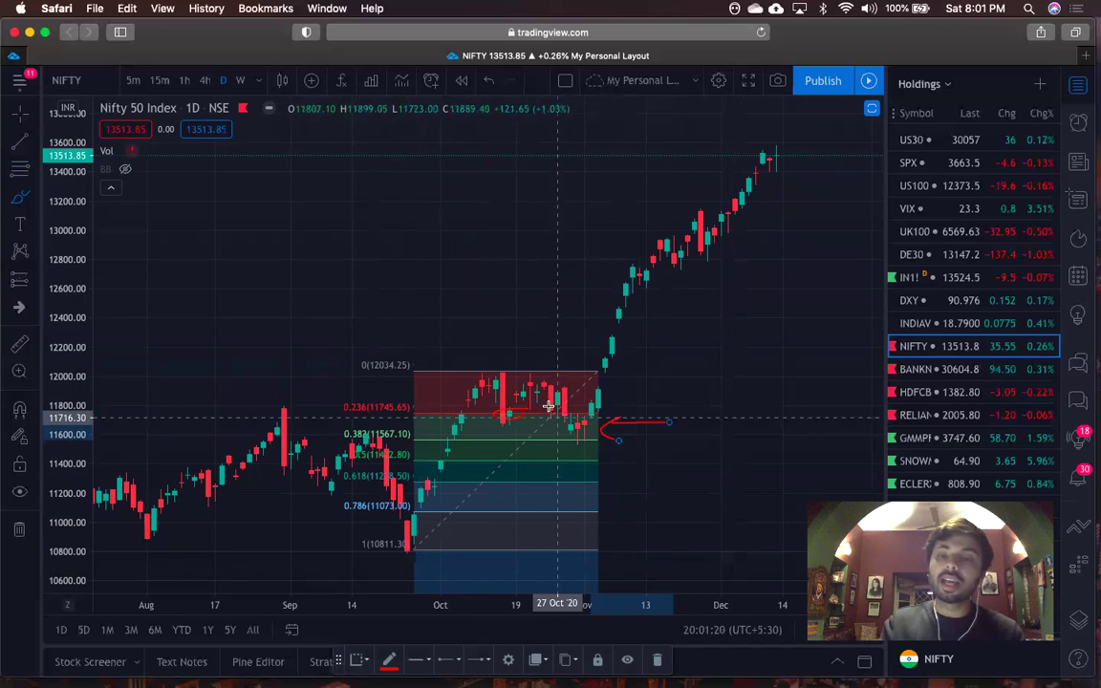
pyautogui.moveTo(590, 414); pyautogui.dragTo(705, 241)
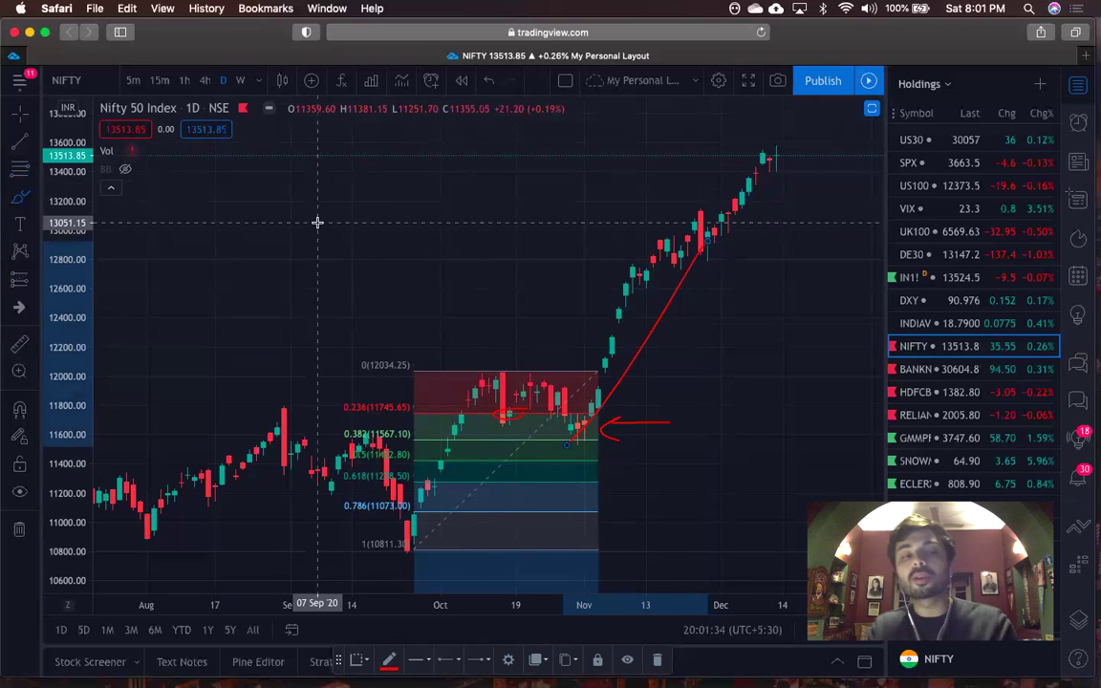
# - Clear all drawings and brush a red rise-and-pullback line over the swing from 18 May to mid-June 2020
pyautogui.click(18, 529)
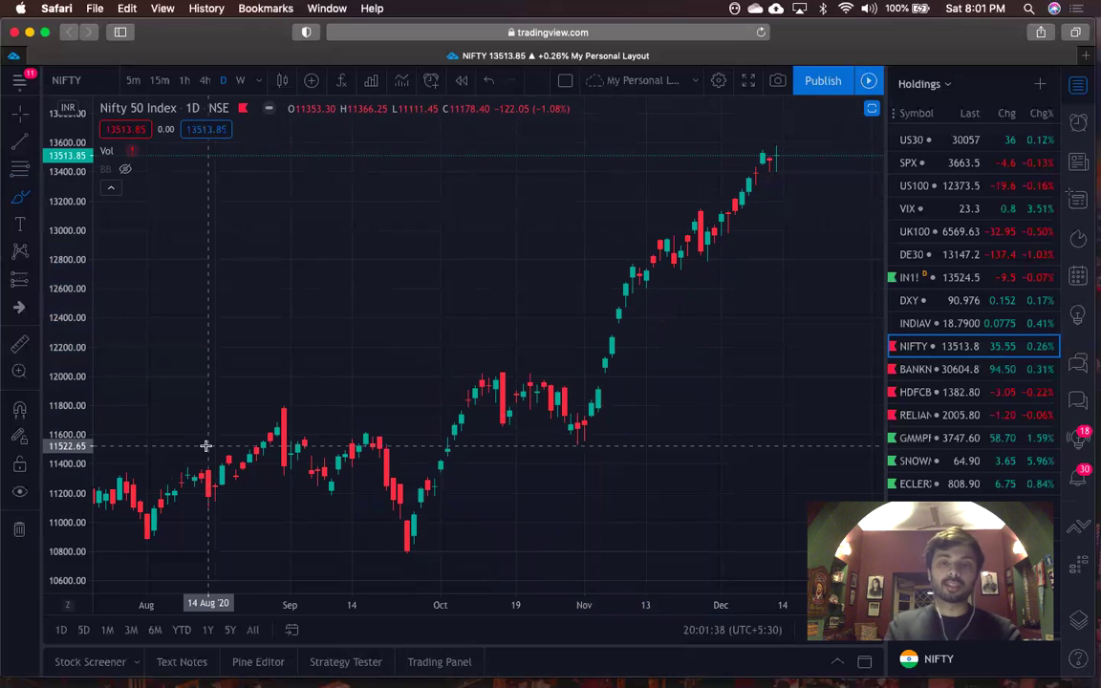
pyautogui.hscroll(5, 477, 416)
pyautogui.scroll(-3, 477, 416)
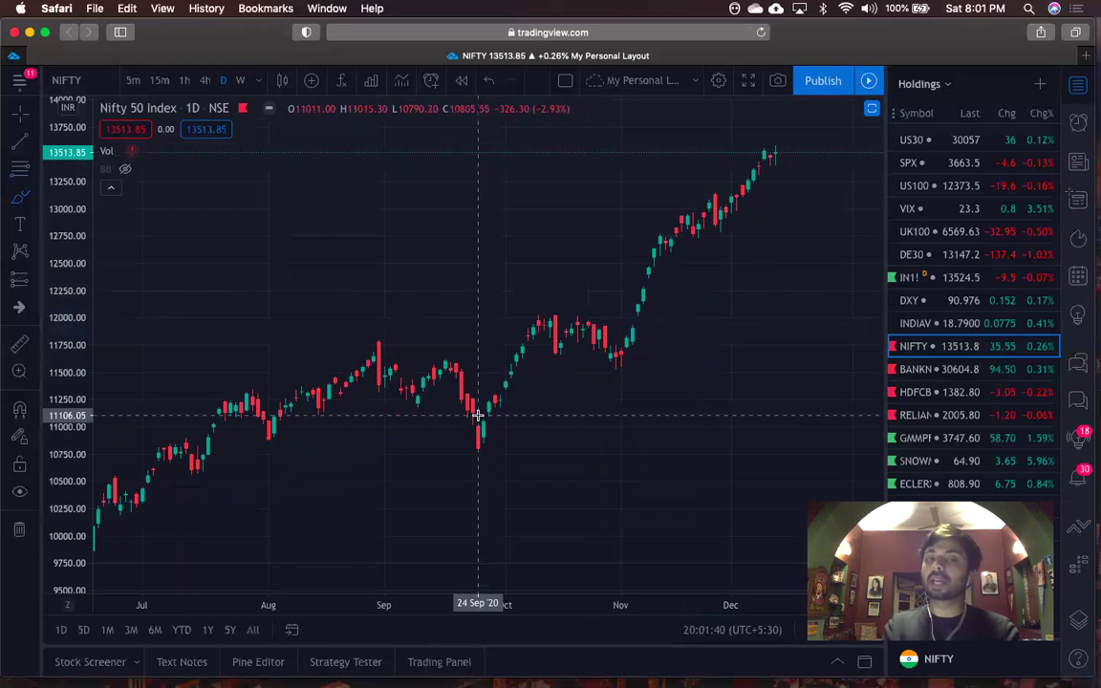
pyautogui.scroll(-2, 476, 415)
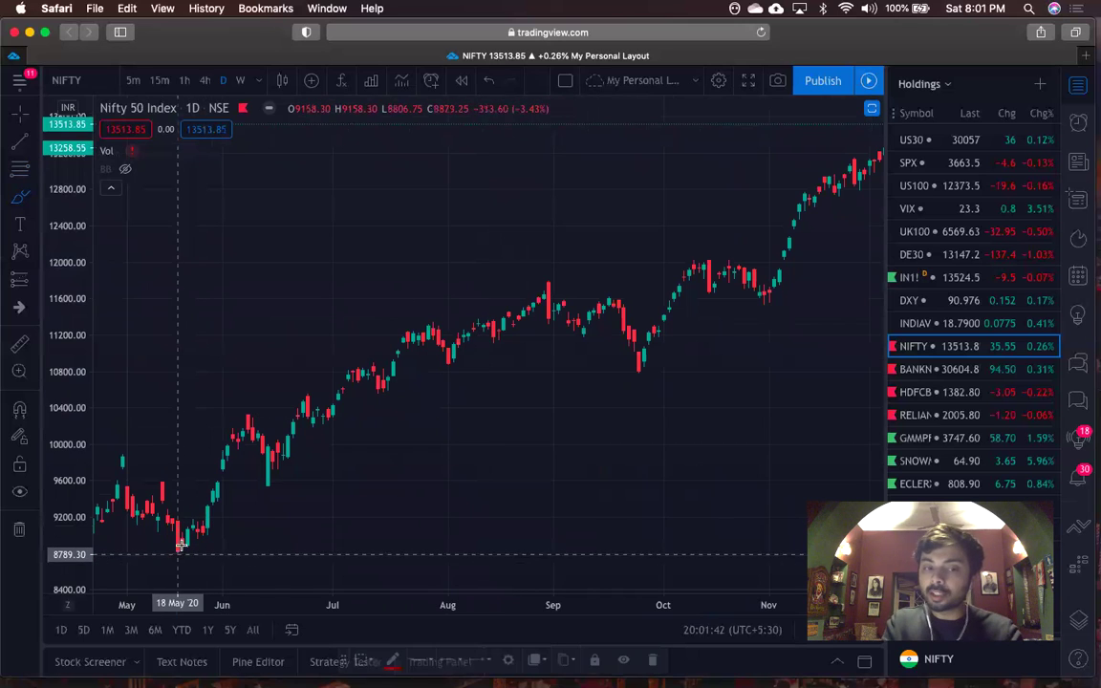
pyautogui.moveTo(178, 543); pyautogui.dragTo(249, 419)
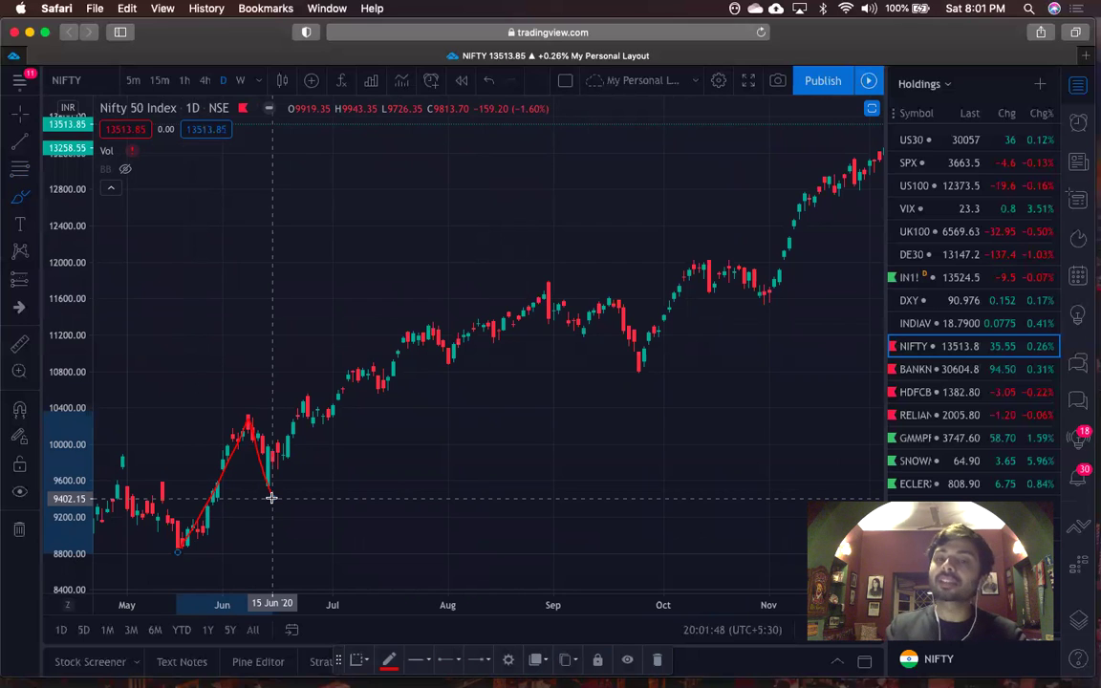
# - Sketch a red arch below the August 2020 prices, undo it, and draw a steep rise with a wavy sideways continuation instead
pyautogui.moveTo(446, 543)
pyautogui.mouseDown()
pyautogui.moveTo(484, 427)
pyautogui.moveTo(514, 475)
pyautogui.mouseUp()
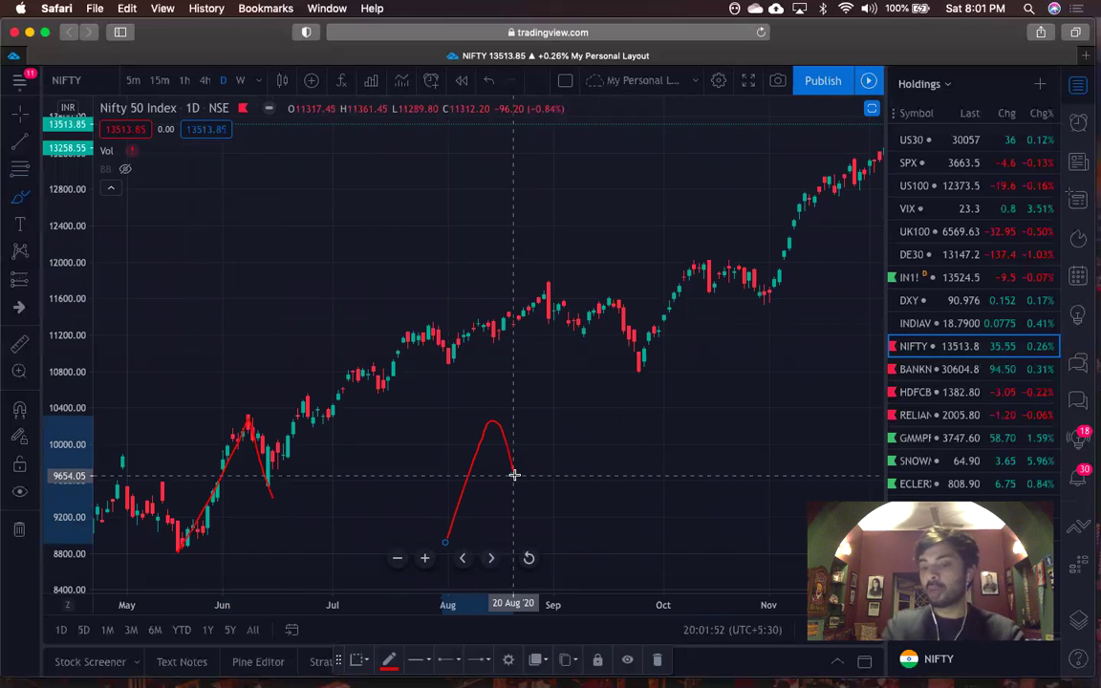
pyautogui.press('super+z')
pyautogui.moveTo(449, 537)
pyautogui.mouseDown()
pyautogui.moveTo(472, 423)
pyautogui.moveTo(512, 443)
pyautogui.moveTo(555, 437)
pyautogui.mouseUp()
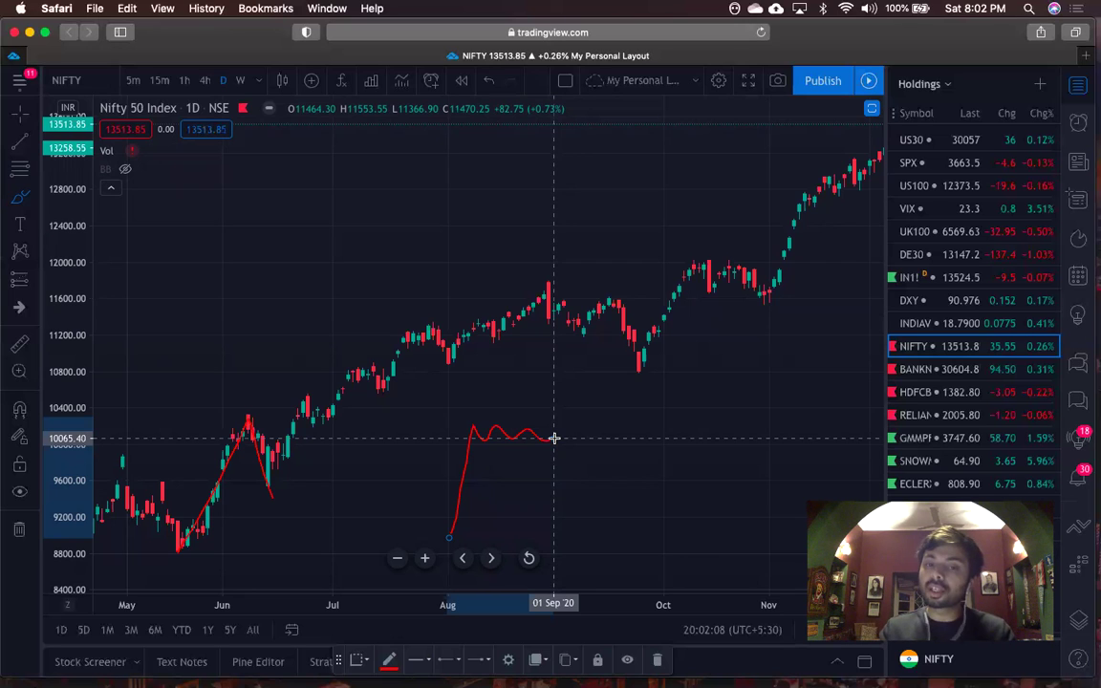
# - Brush a horizontal red line along the top of the sideways sketch and clear all drawings
pyautogui.click(437, 424)
pyautogui.click(589, 424)
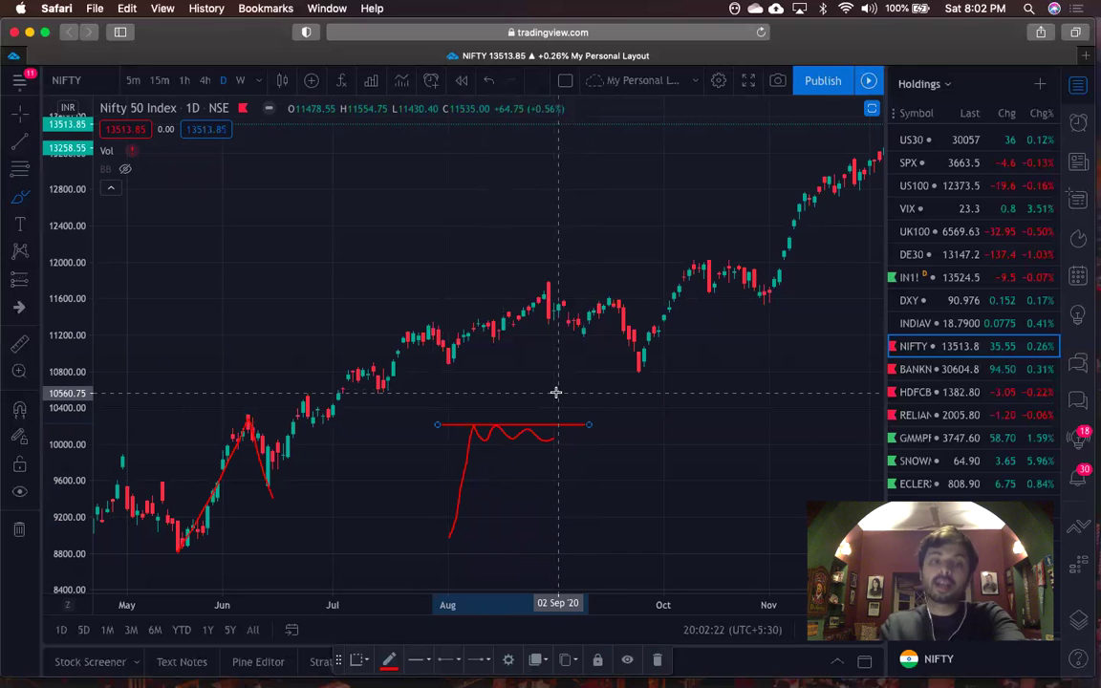
pyautogui.click(19, 487)
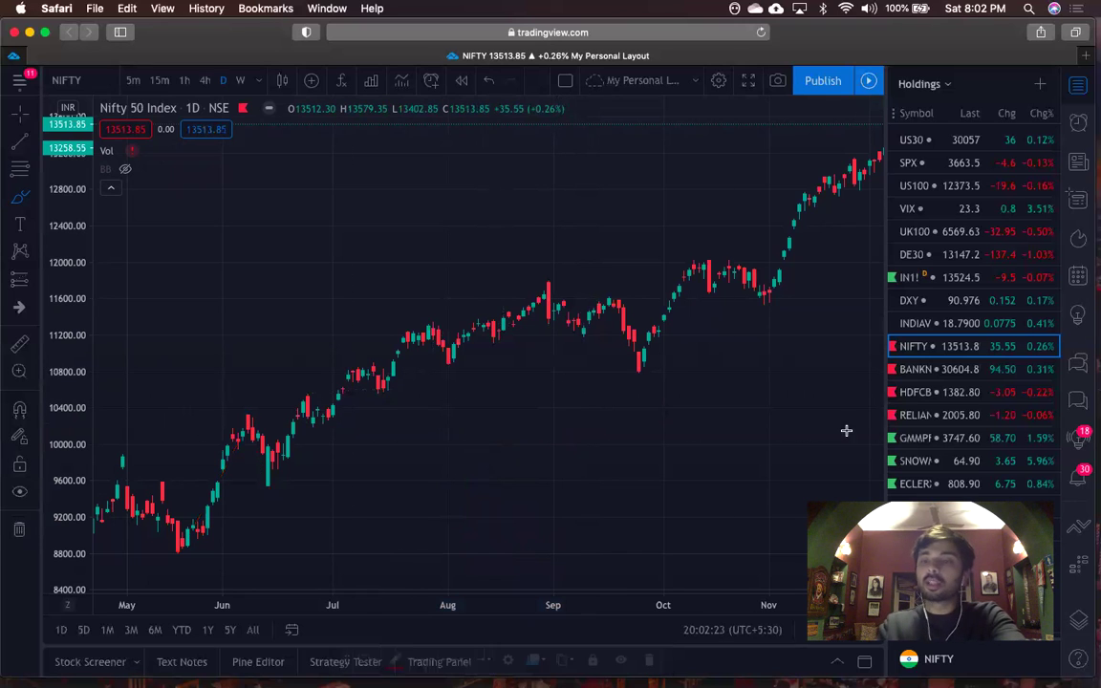
# - Open the Snowman Logistics daily chart at its latest candles and show the Bollinger Bands
pyautogui.click(940, 465)
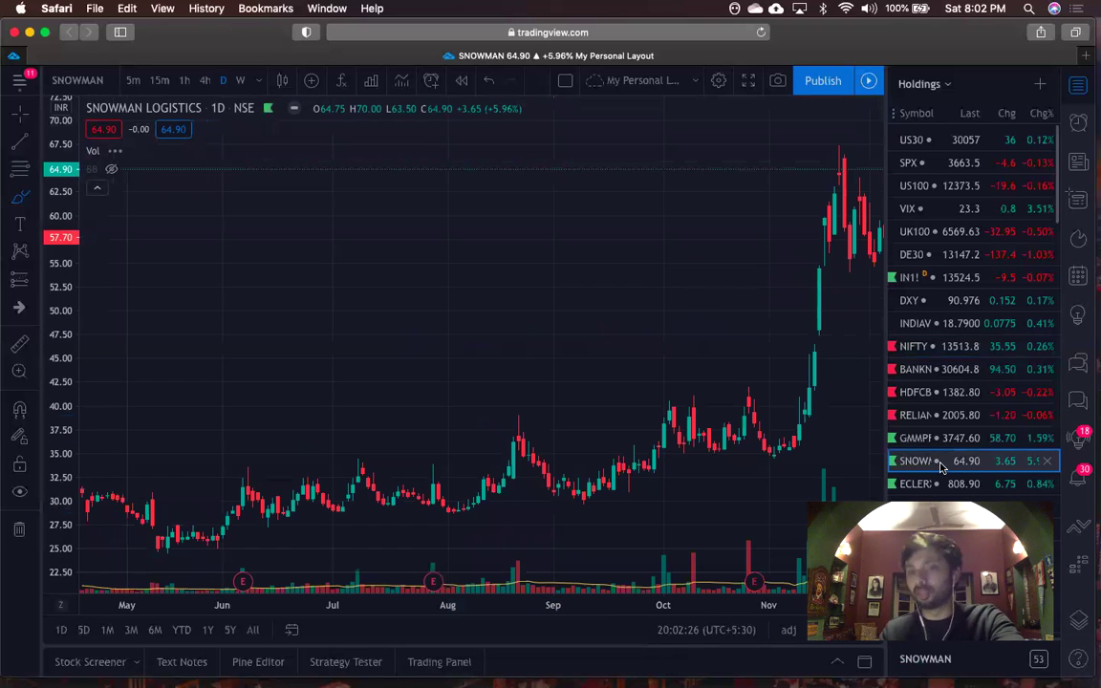
pyautogui.hscroll(5, 827, 418)
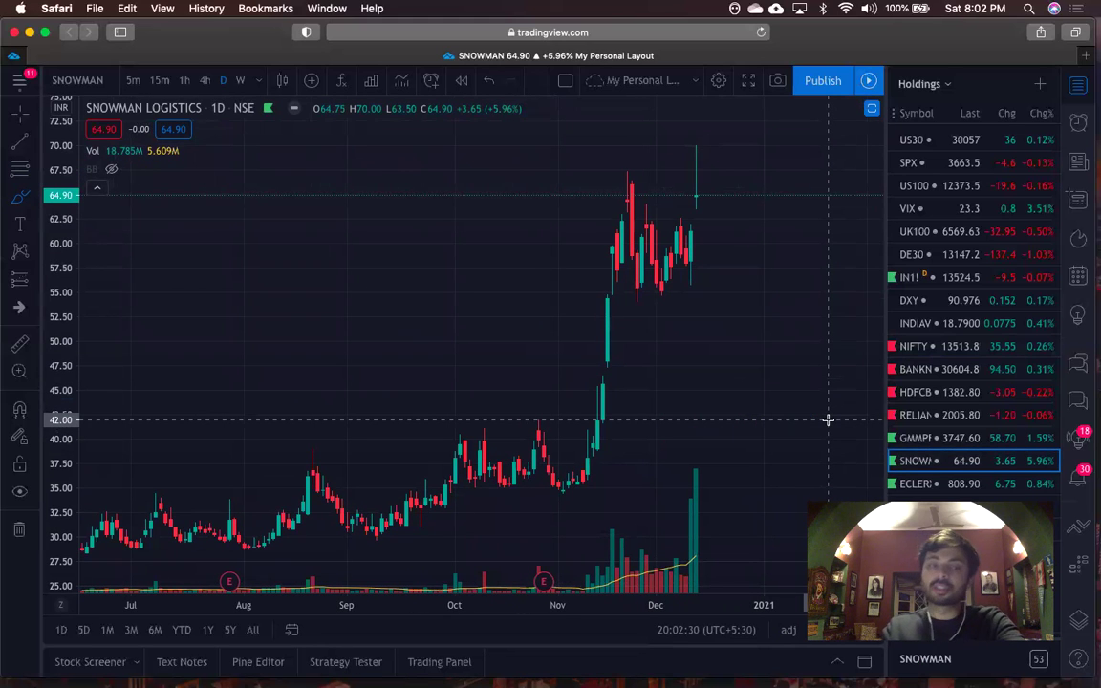
pyautogui.click(111, 171)
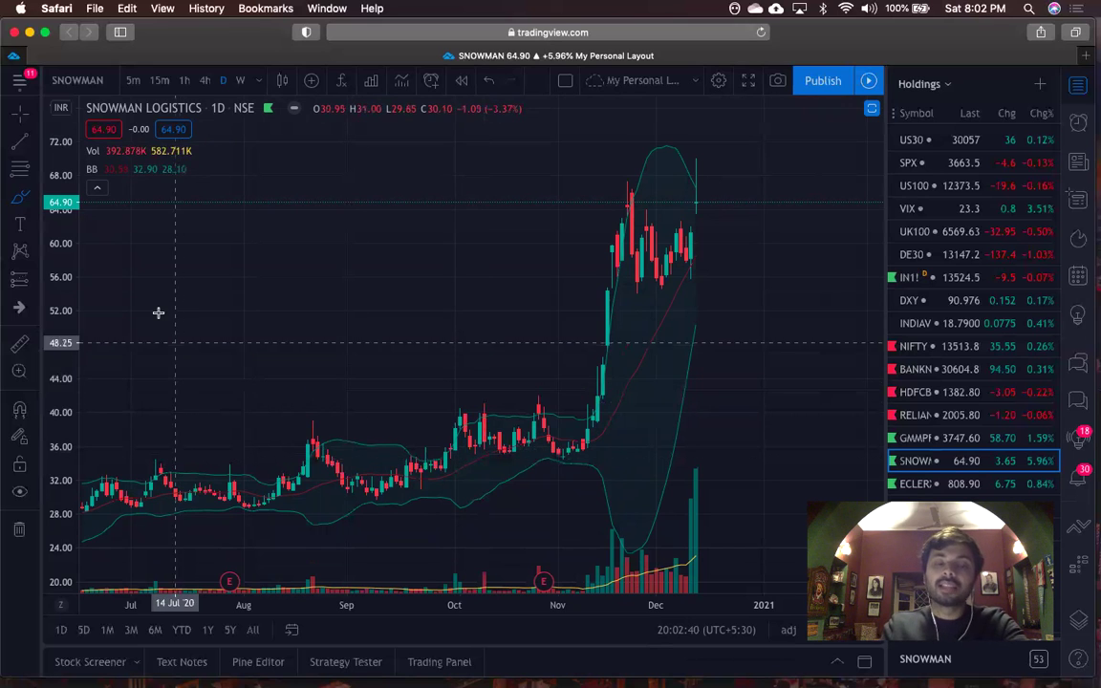
# - Handwrite an underlined red 20 with the brush in the empty area above the July and August 2020 prices
pyautogui.moveTo(158, 313)
pyautogui.mouseDown()
pyautogui.moveTo(184, 307)
pyautogui.moveTo(229, 350)
pyautogui.moveTo(243, 320)
pyautogui.mouseUp()
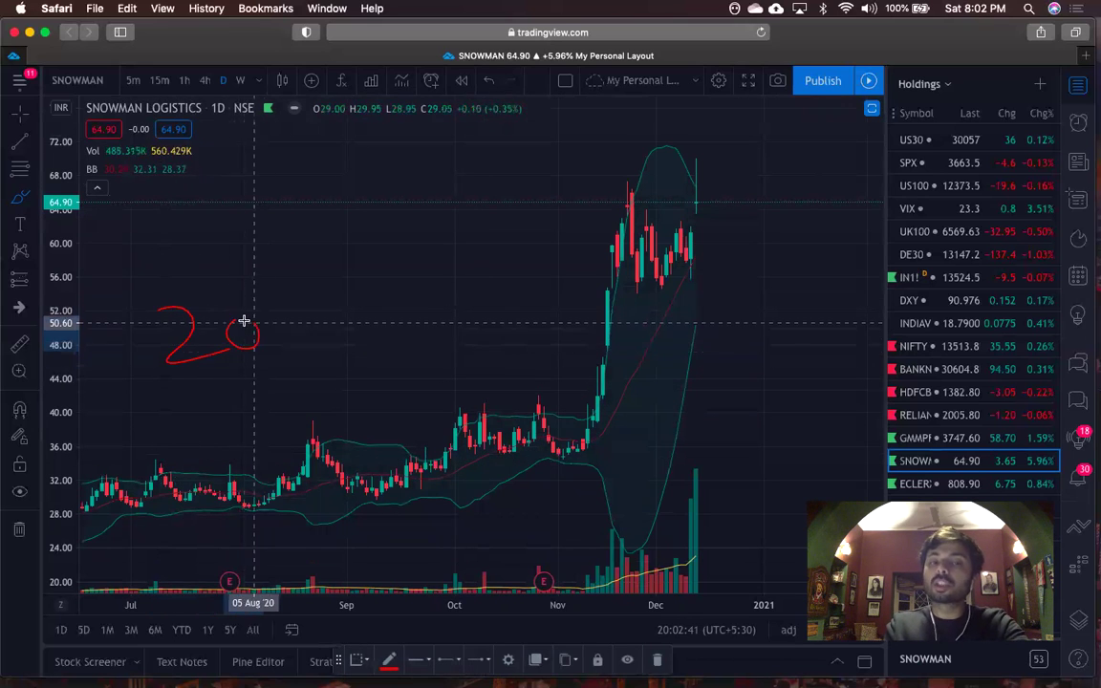
pyautogui.moveTo(170, 381); pyautogui.dragTo(303, 361)
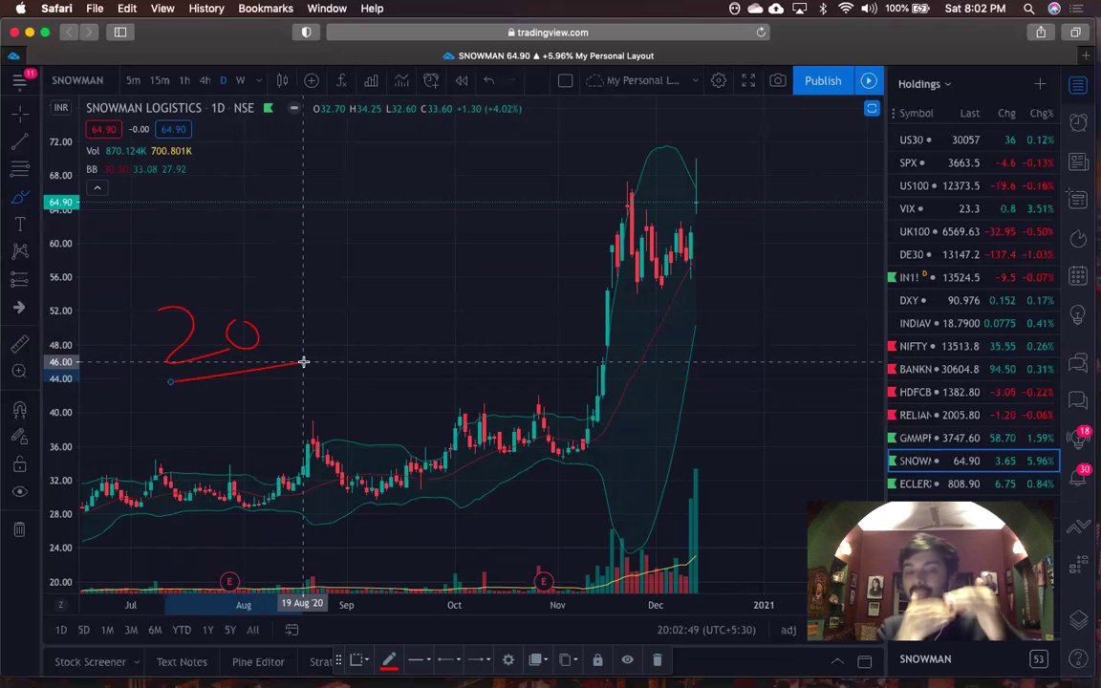
# - On the Nifty 50 chart, brush red loops around the June 2020 high and low and mark the late-June and mid-July pullbacks
pyautogui.click(950, 348)
pyautogui.scroll(-3, 393, 467)
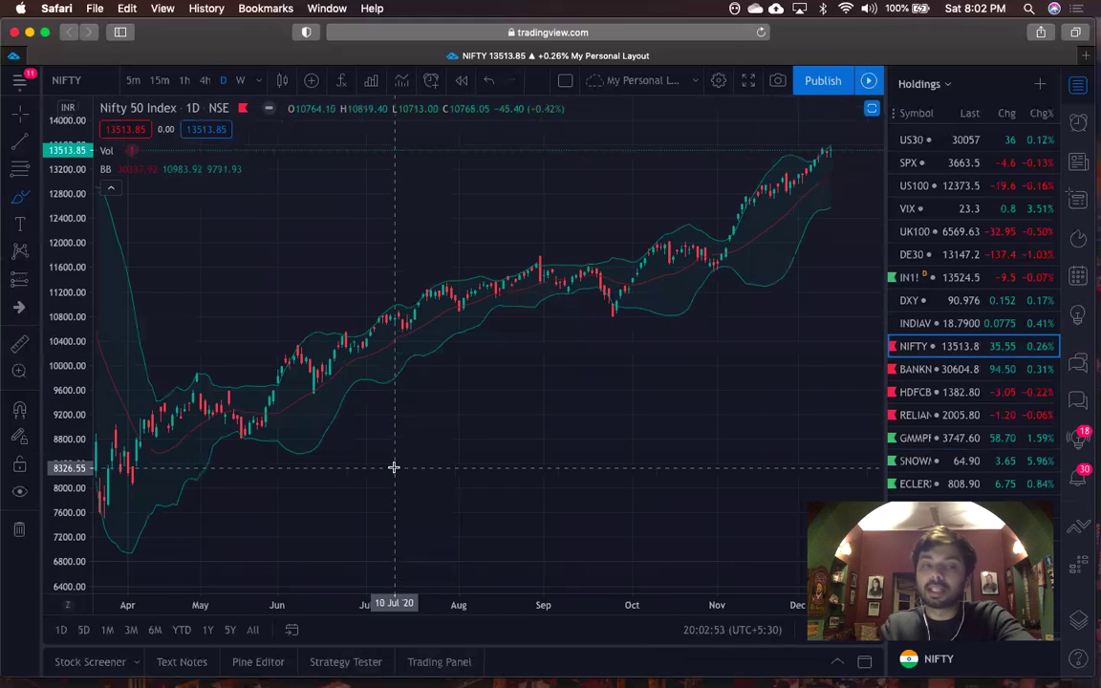
pyautogui.hscroll(-5, 394, 468)
pyautogui.scroll(1, 382, 430)
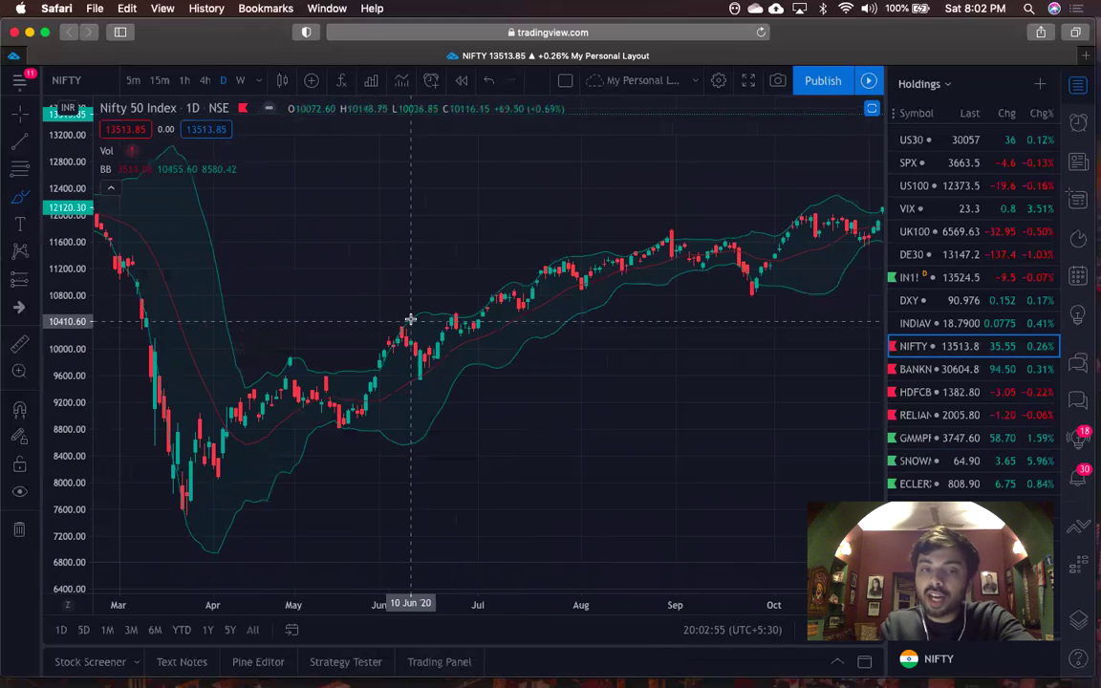
pyautogui.moveTo(410, 318)
pyautogui.mouseDown()
pyautogui.moveTo(381, 324)
pyautogui.moveTo(400, 327)
pyautogui.moveTo(422, 373)
pyautogui.moveTo(434, 350)
pyautogui.mouseUp()
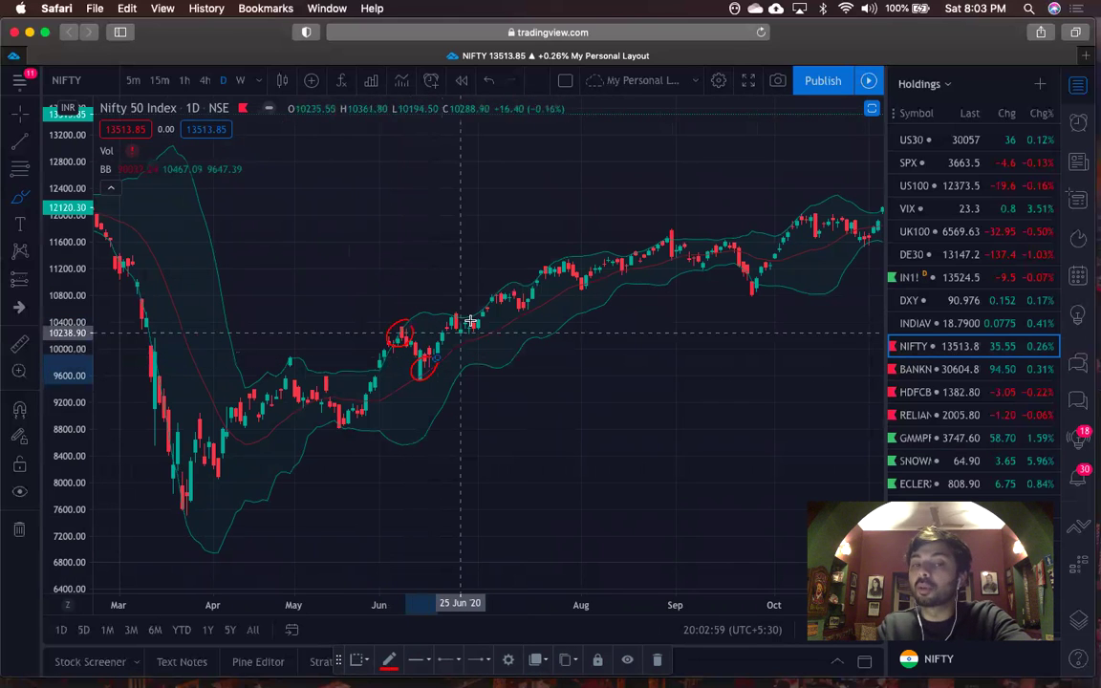
pyautogui.moveTo(454, 310)
pyautogui.mouseDown()
pyautogui.moveTo(470, 319)
pyautogui.moveTo(459, 324)
pyautogui.moveTo(530, 308)
pyautogui.mouseUp()
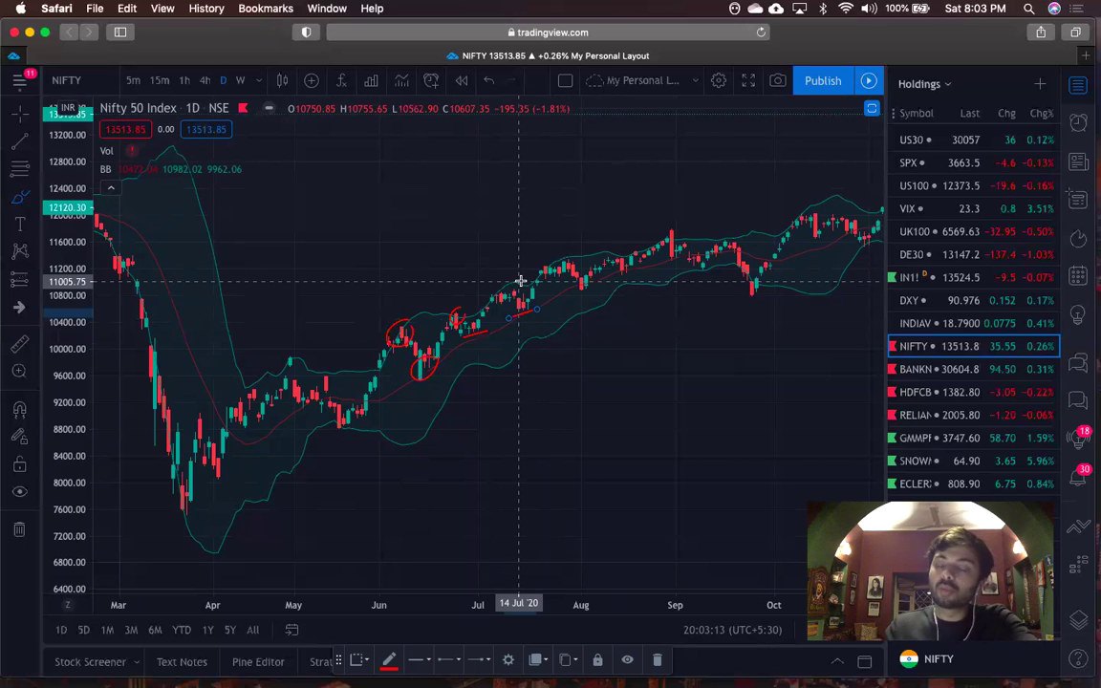
# - Brush a falling red line from the latest December 2020 Nifty candles to about 13150 and switch to the SPX chart
pyautogui.hscroll(5, 697, 280)
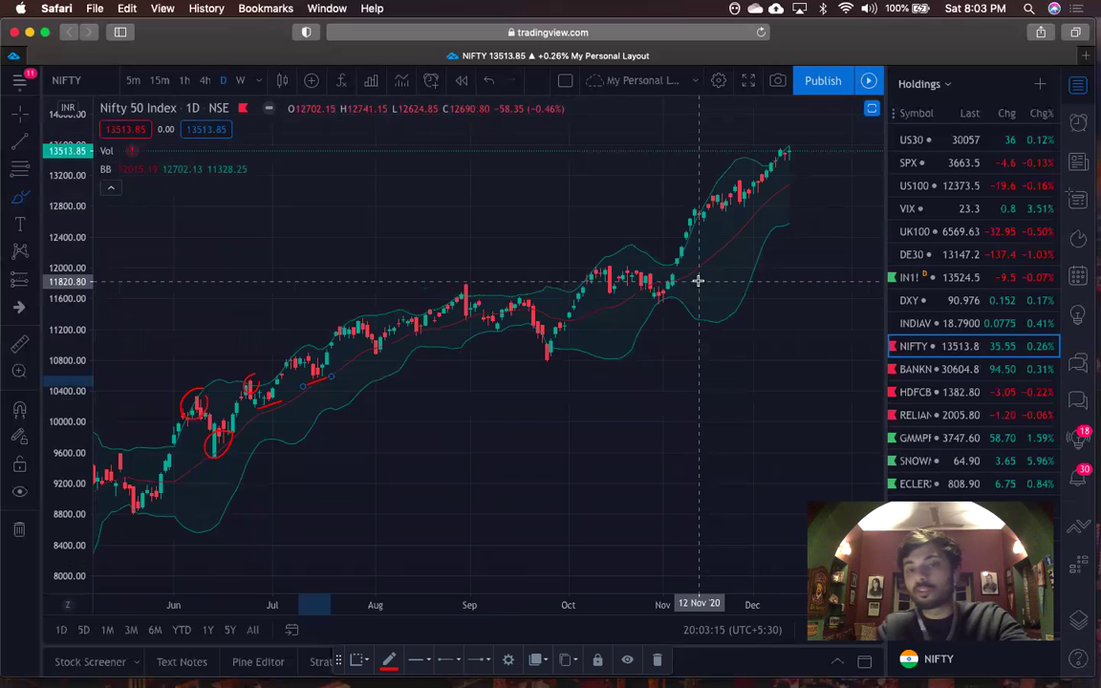
pyautogui.scroll(3, 697, 280)
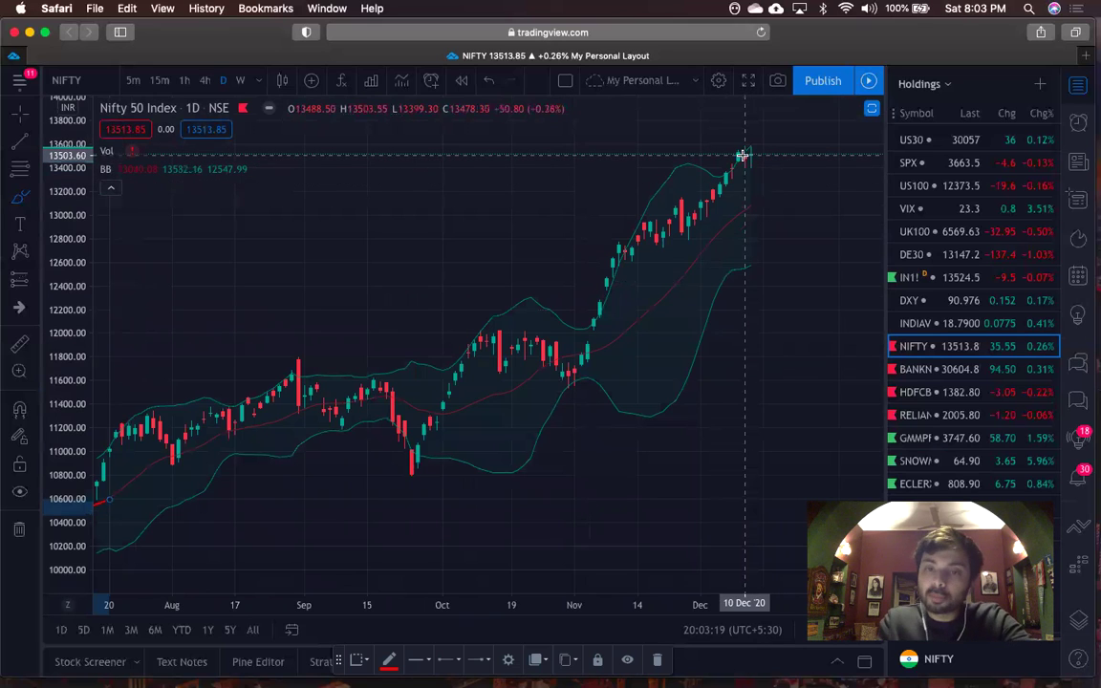
pyautogui.moveTo(742, 153); pyautogui.dragTo(766, 196)
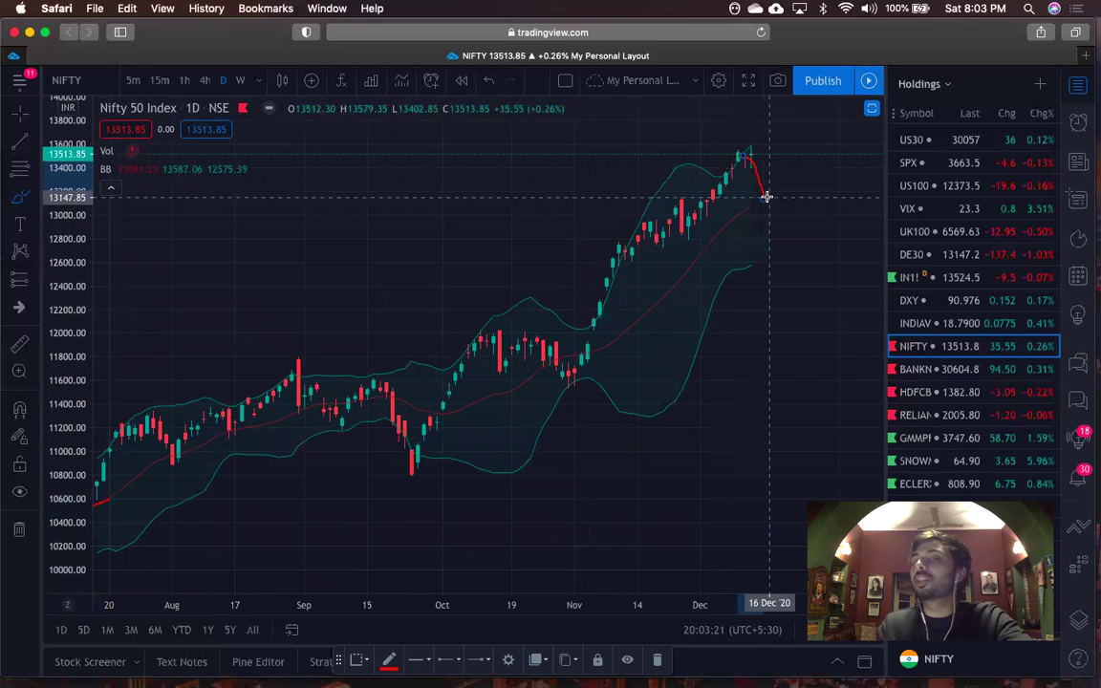
pyautogui.click(965, 163)
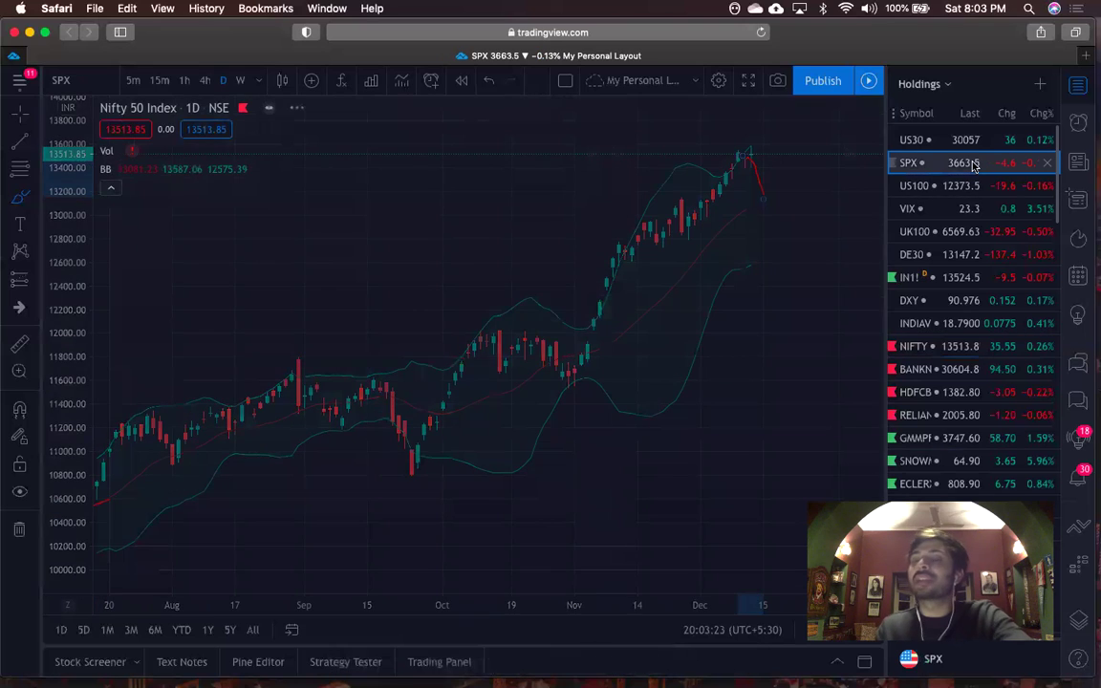
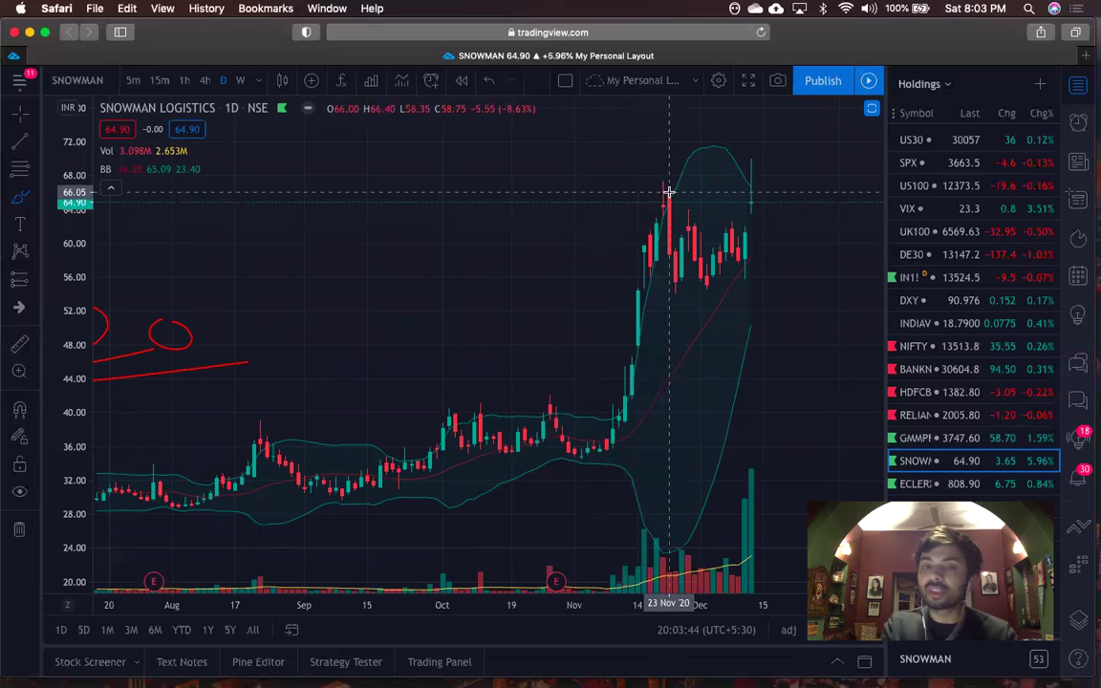
# - On the Snowman Logistics chart, brush a steep red rise and drop around the November 2020 rally and clear all drawings
pyautogui.moveTo(611, 444)
pyautogui.mouseDown()
pyautogui.moveTo(654, 181)
pyautogui.moveTo(717, 365)
pyautogui.mouseUp()
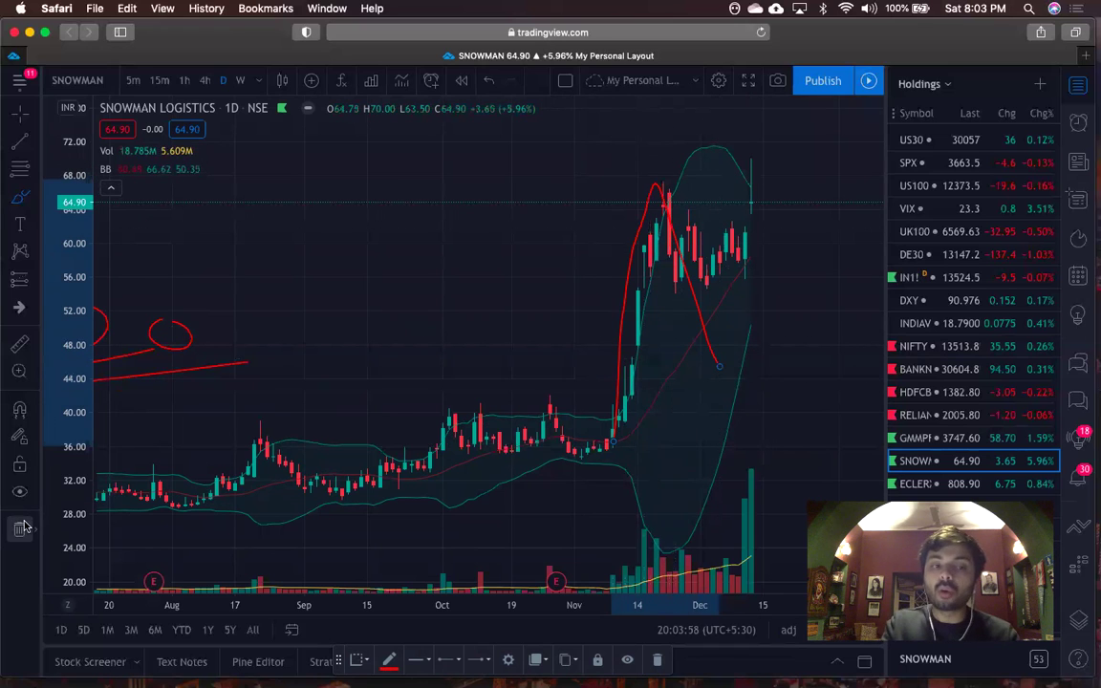
pyautogui.press('Delete')
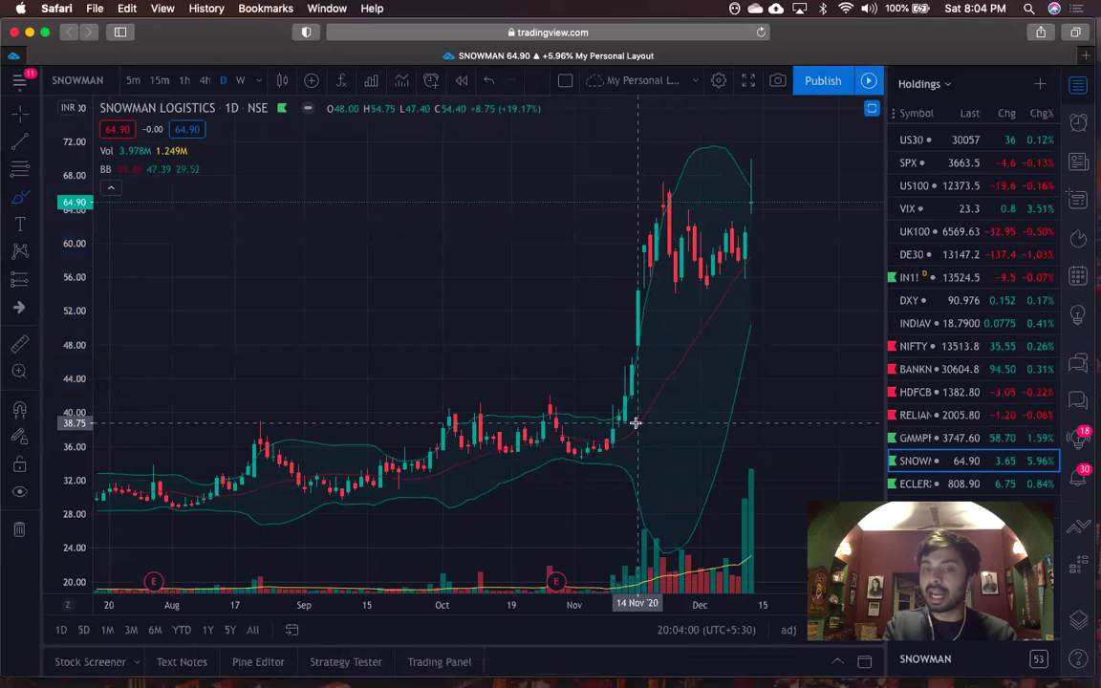
# - Brush horizontal red lines at about 63.50 and along the lows of the November–December consolidation, and delete the lower line
pyautogui.moveTo(632, 212); pyautogui.dragTo(774, 212)
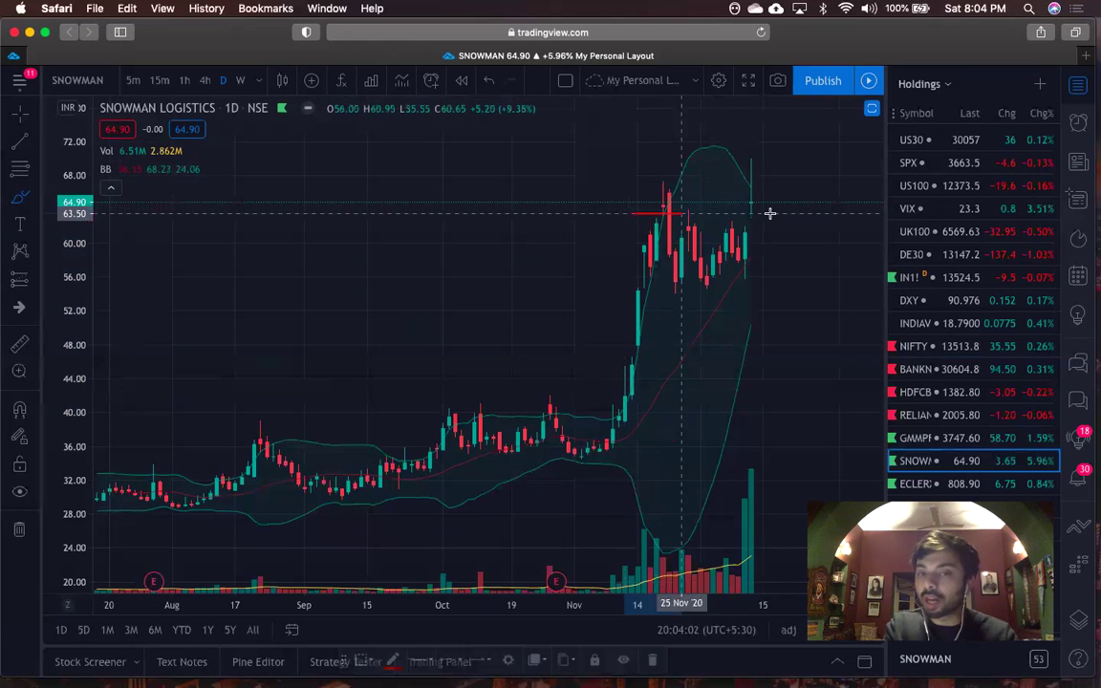
pyautogui.moveTo(608, 289); pyautogui.dragTo(764, 290)
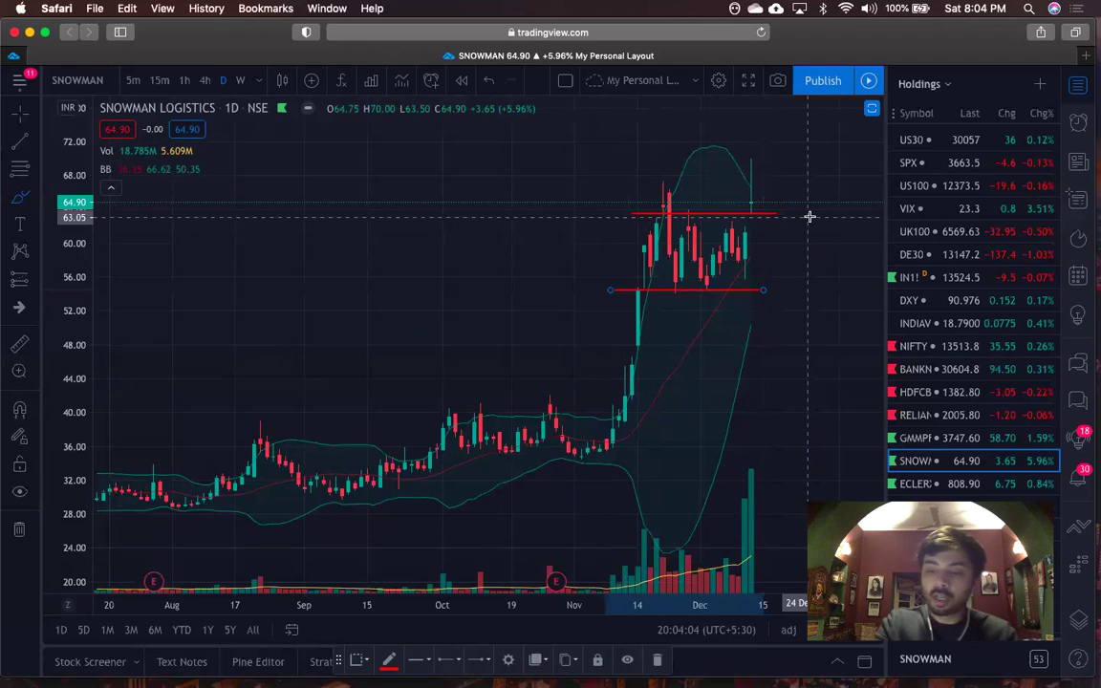
pyautogui.press('Delete')
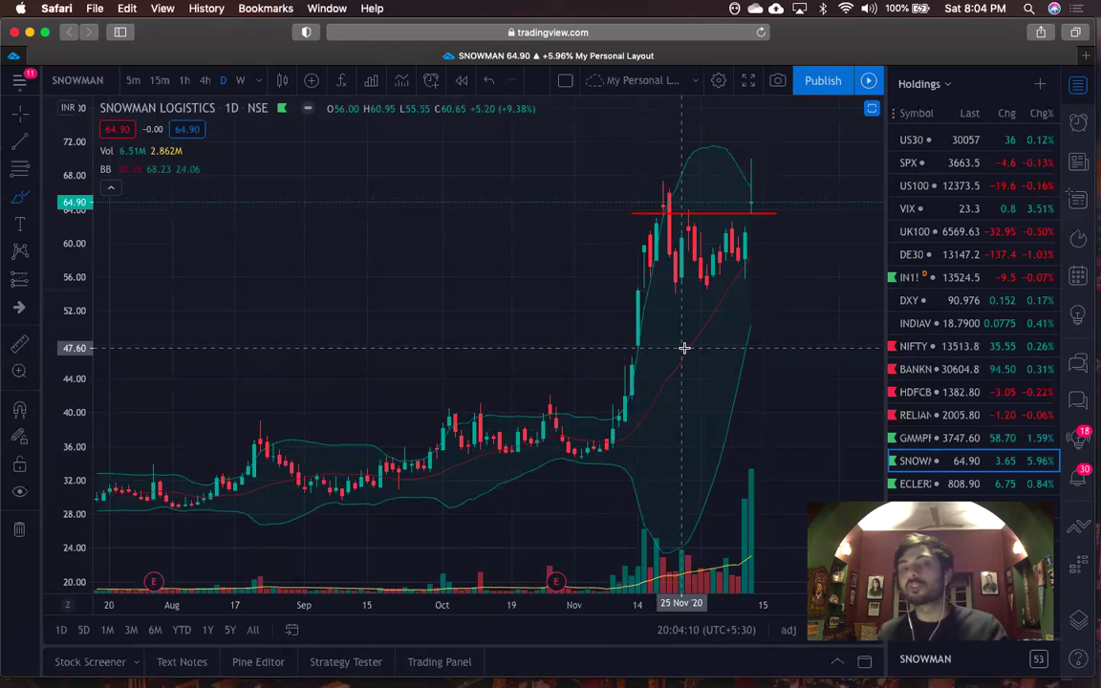
# - Brush a gently rising red line labelled 20M and a steep rise from its start that flattens sideways before climbing again
pyautogui.moveTo(168, 355)
pyautogui.mouseDown()
pyautogui.moveTo(406, 288)
pyautogui.moveTo(438, 300)
pyautogui.mouseUp()
pyautogui.moveTo(443, 291)
pyautogui.mouseDown()
pyautogui.moveTo(465, 292)
pyautogui.moveTo(474, 265)
pyautogui.moveTo(487, 276)
pyautogui.mouseUp()
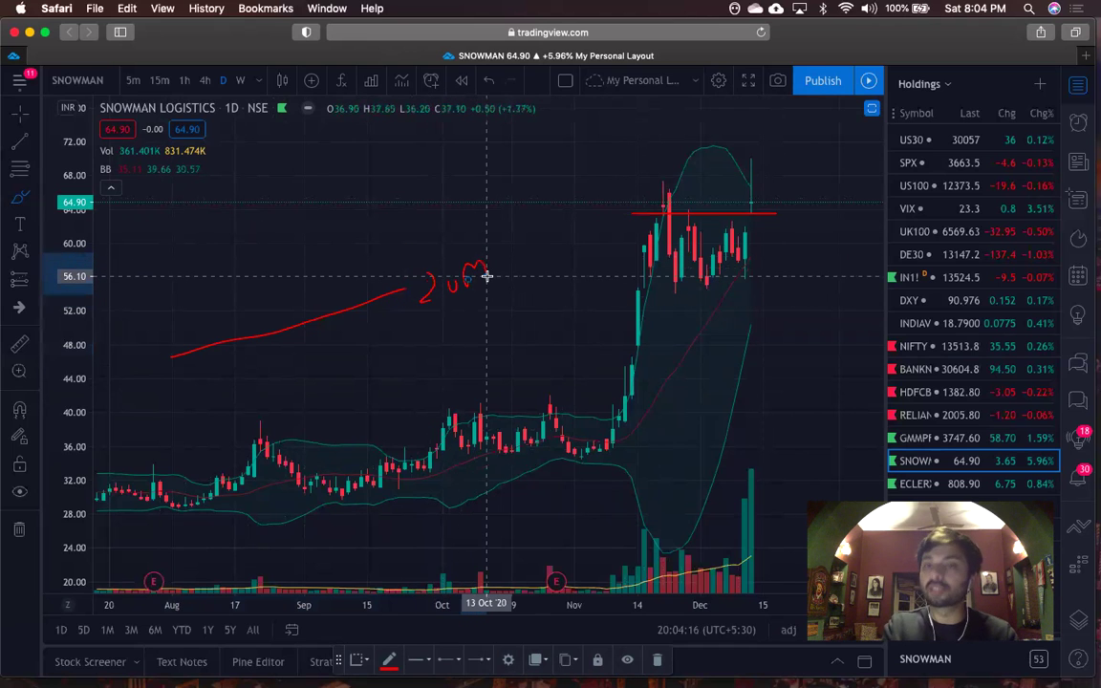
pyautogui.moveTo(177, 356)
pyautogui.mouseDown()
pyautogui.moveTo(275, 211)
pyautogui.moveTo(352, 309)
pyautogui.moveTo(429, 152)
pyautogui.mouseUp()
pyautogui.press('super+z')
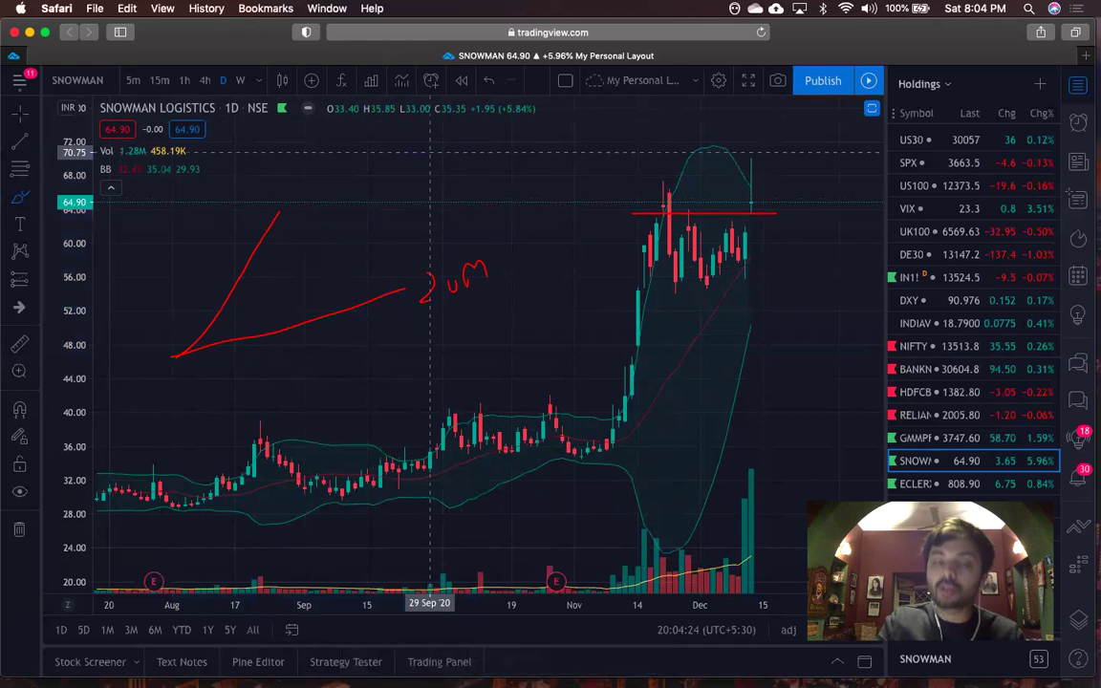
pyautogui.moveTo(356, 310)
pyautogui.mouseDown()
pyautogui.moveTo(391, 280)
pyautogui.moveTo(405, 203)
pyautogui.moveTo(288, 202)
pyautogui.moveTo(422, 209)
pyautogui.moveTo(412, 95)
pyautogui.mouseUp()
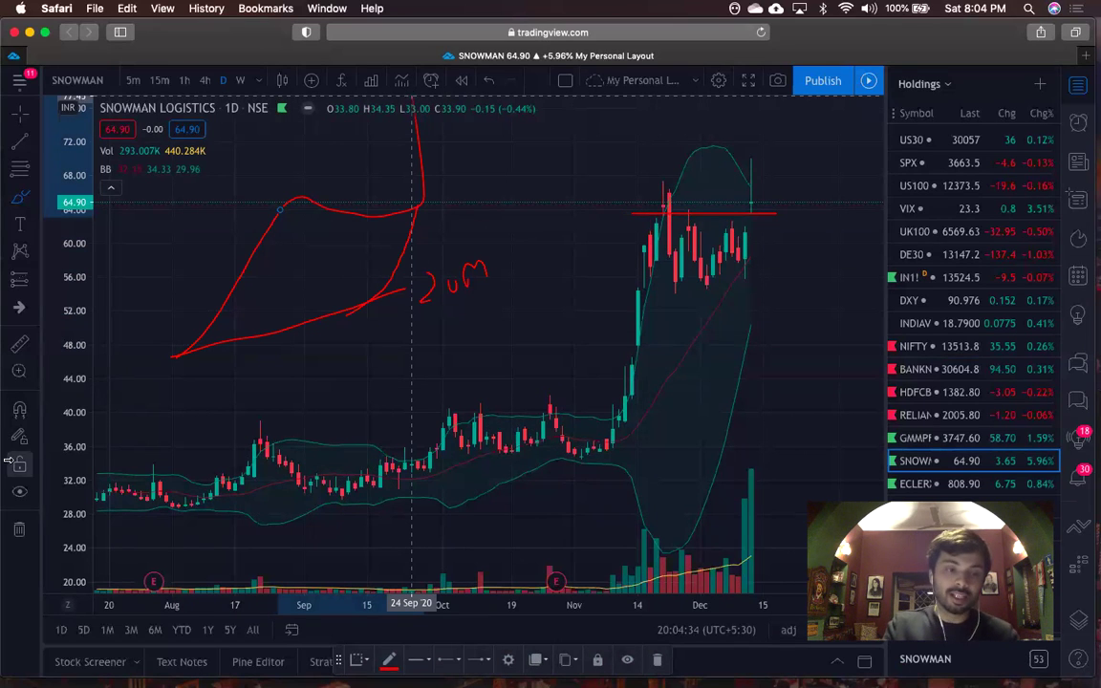
# - Clear all drawings and brush red marks at the November rally's start and top, the December dip, and the bounce to about 70.40
pyautogui.click(19, 489)
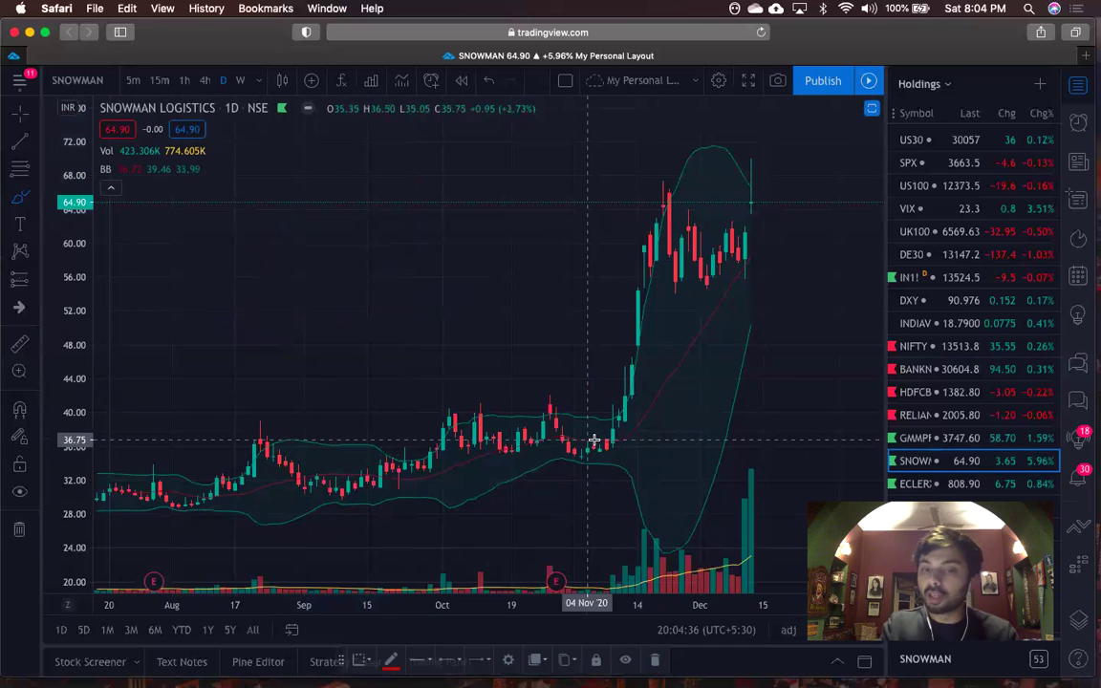
pyautogui.moveTo(587, 440); pyautogui.dragTo(675, 439)
pyautogui.moveTo(626, 197); pyautogui.dragTo(715, 186)
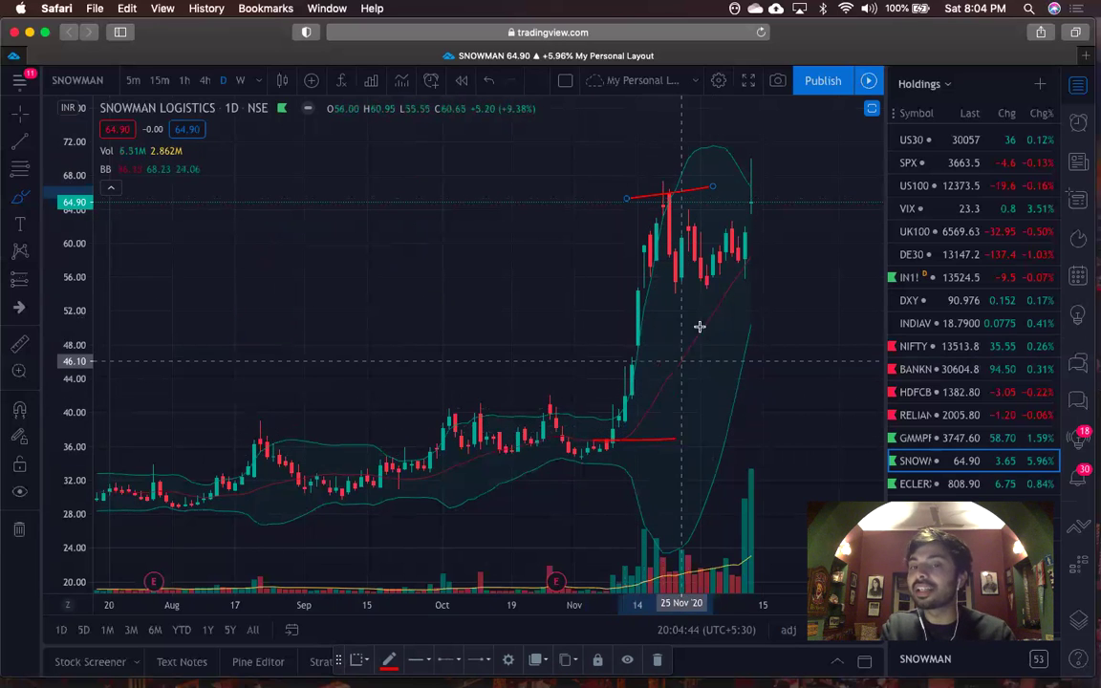
pyautogui.moveTo(761, 247)
pyautogui.mouseDown()
pyautogui.moveTo(740, 277)
pyautogui.moveTo(753, 256)
pyautogui.moveTo(752, 155)
pyautogui.mouseUp()
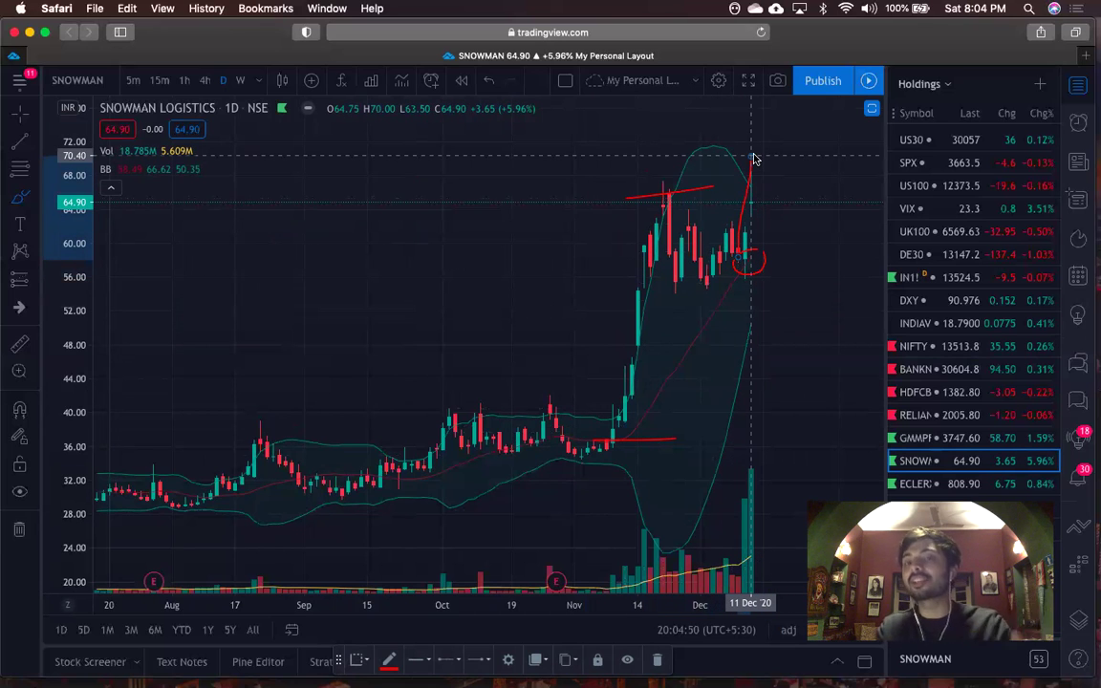
# - Open the ECLERX chart on the weekly timeframe and brush a red line up the August 2020 rally
pyautogui.click(916, 483)
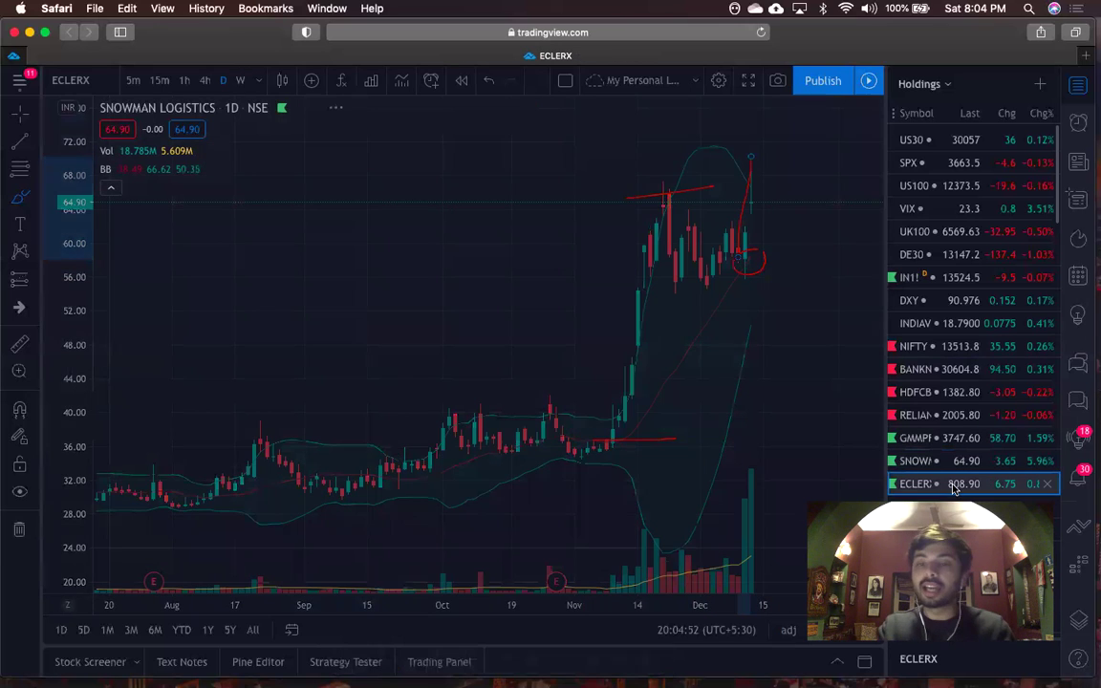
pyautogui.click(238, 81)
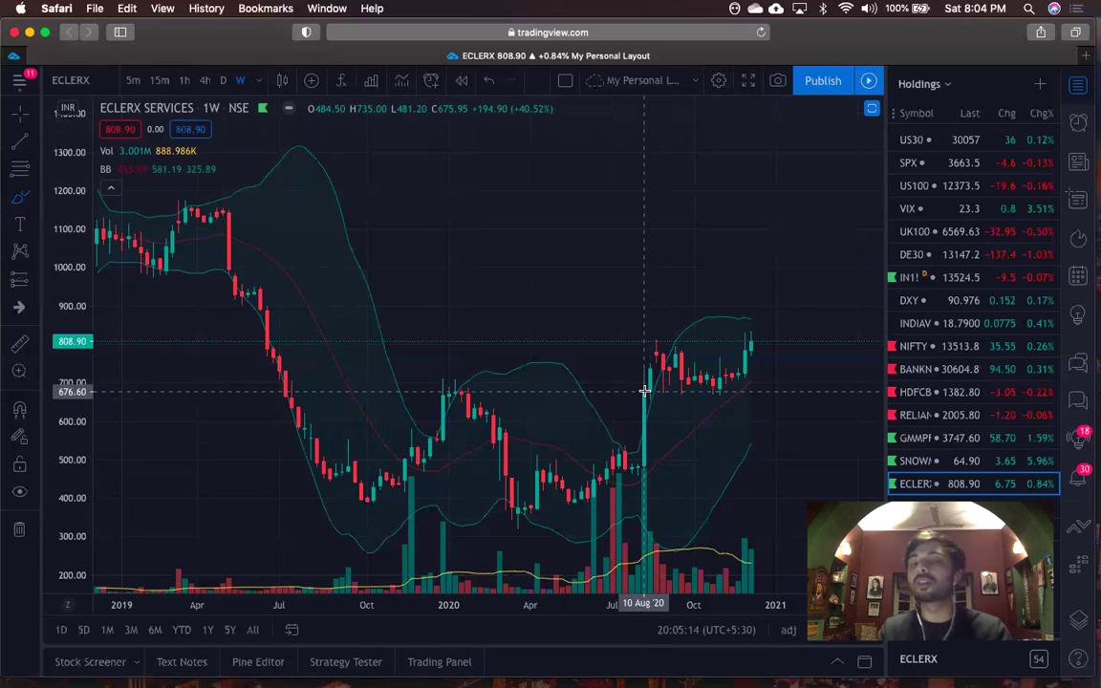
pyautogui.scroll(-2, 640, 401)
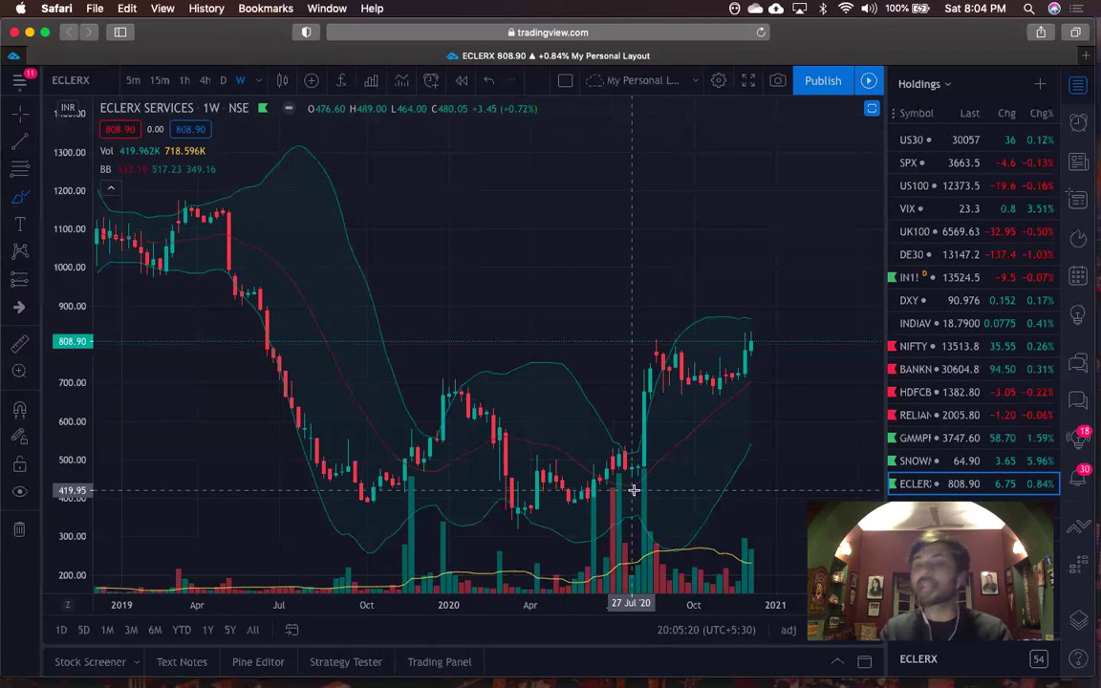
pyautogui.click(646, 466)
pyautogui.click(655, 344)
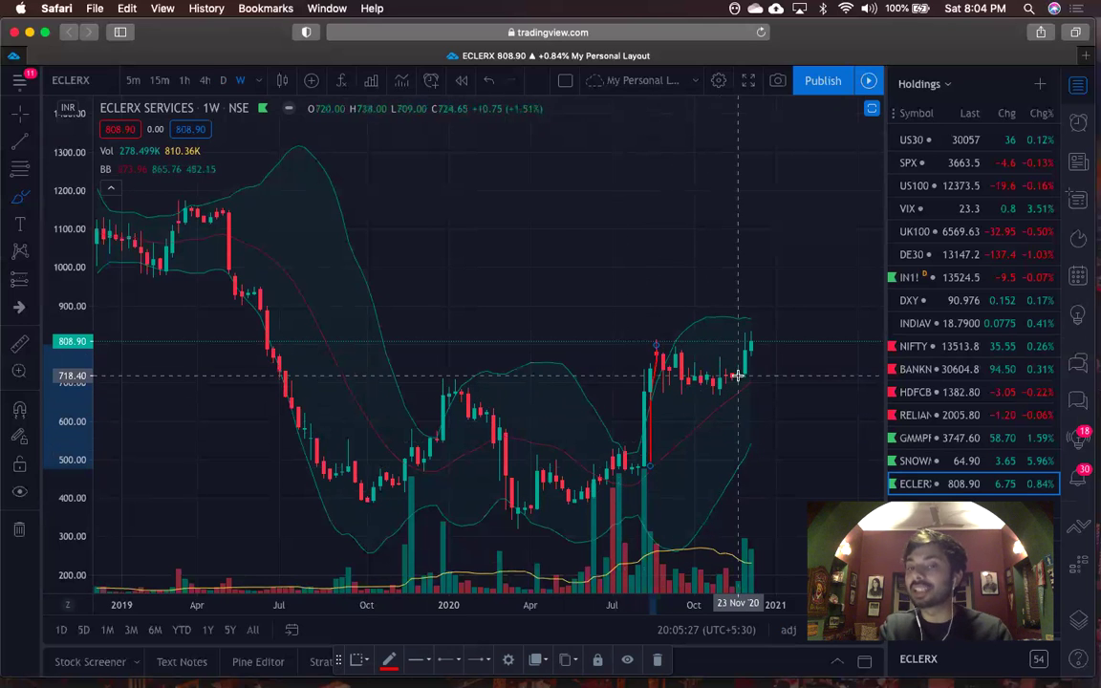
# - Loop the November 2020 consolidation, undo the loop, and bracket the range with two horizontal red lines and an arrow pointing at it
pyautogui.moveTo(715, 385)
pyautogui.mouseDown()
pyautogui.moveTo(759, 386)
pyautogui.moveTo(731, 383)
pyautogui.mouseUp()
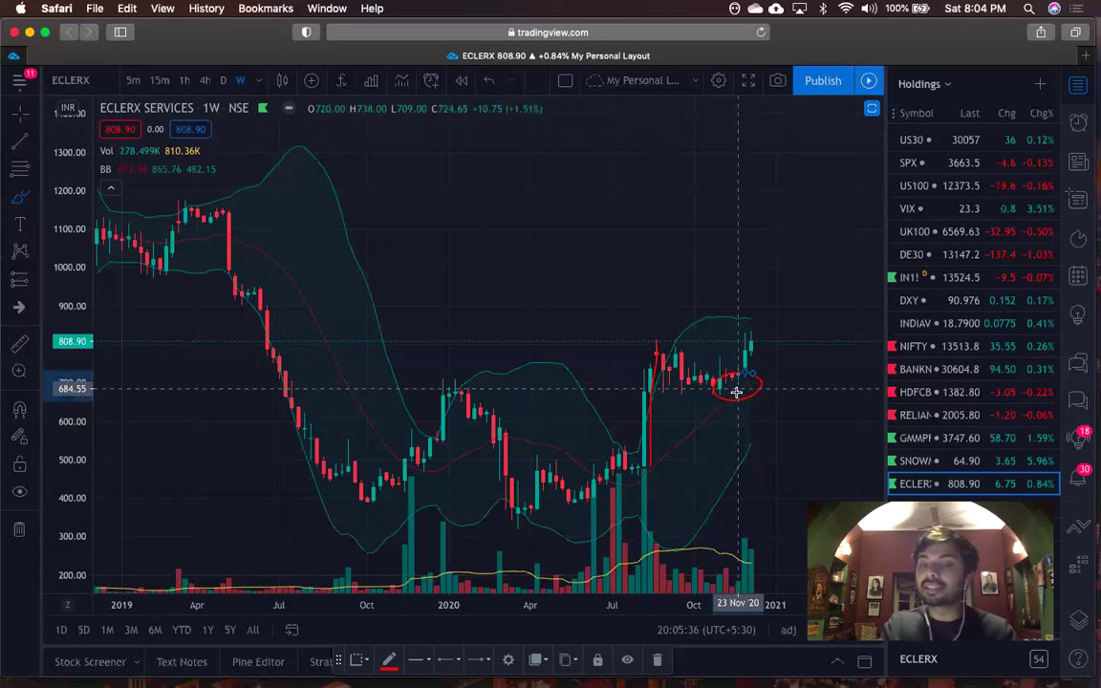
pyautogui.press('super+z')
pyautogui.moveTo(681, 371); pyautogui.dragTo(746, 369)
pyautogui.moveTo(683, 386); pyautogui.dragTo(776, 384)
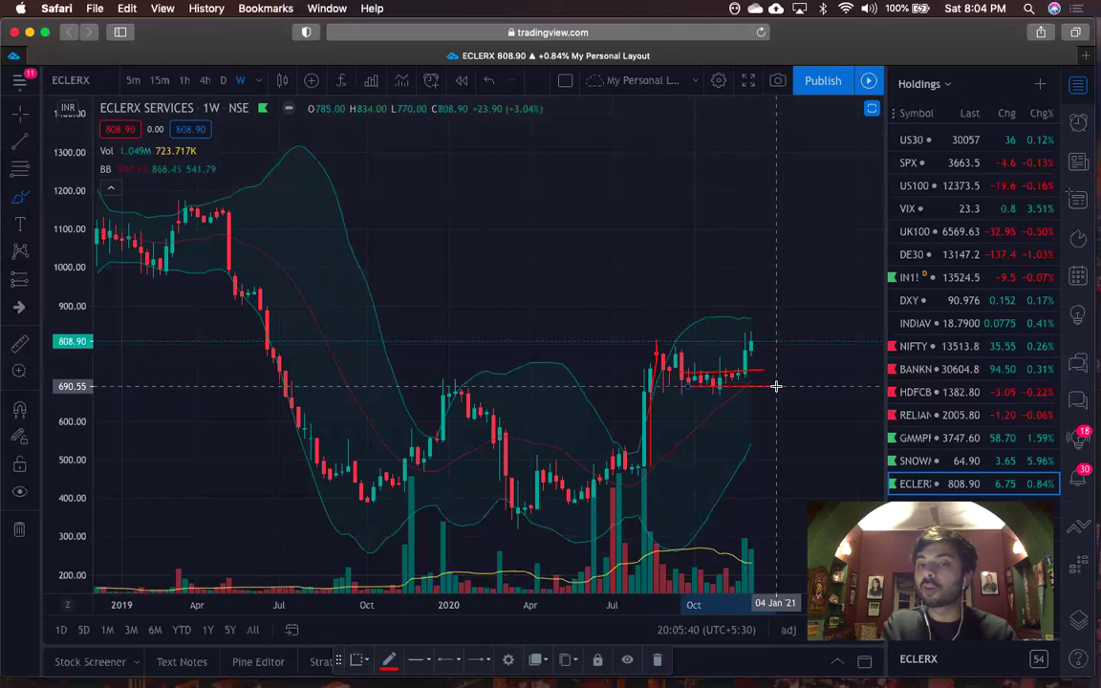
pyautogui.moveTo(705, 342); pyautogui.dragTo(741, 362)
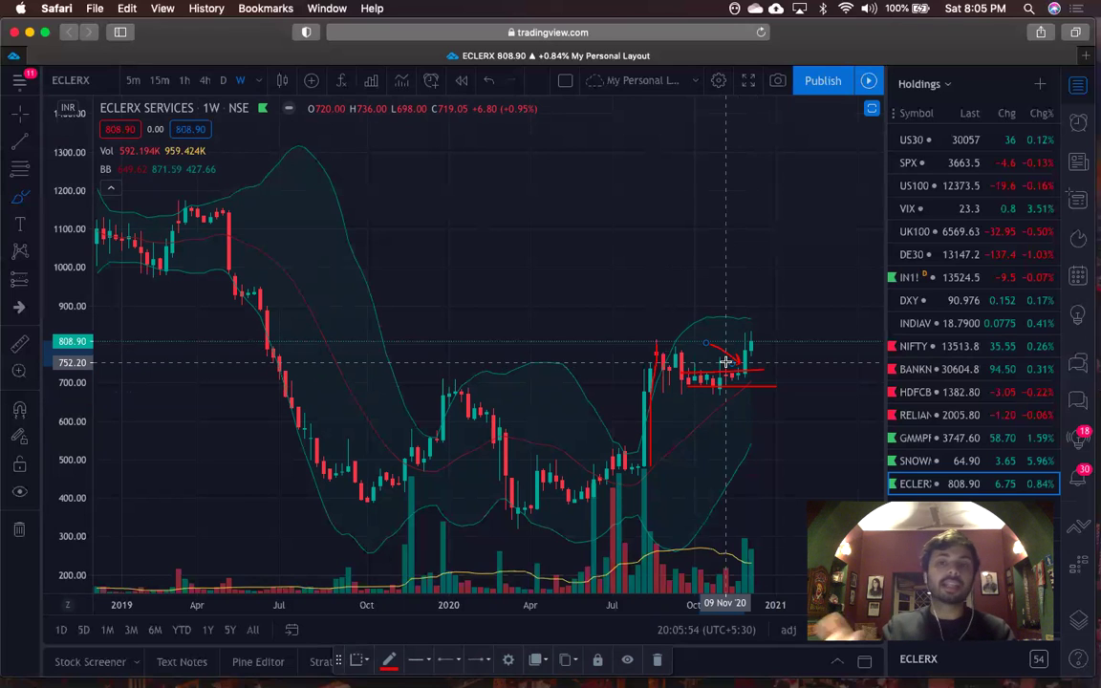
# - Switch back to the Nifty 50 chart
pyautogui.click(949, 344)
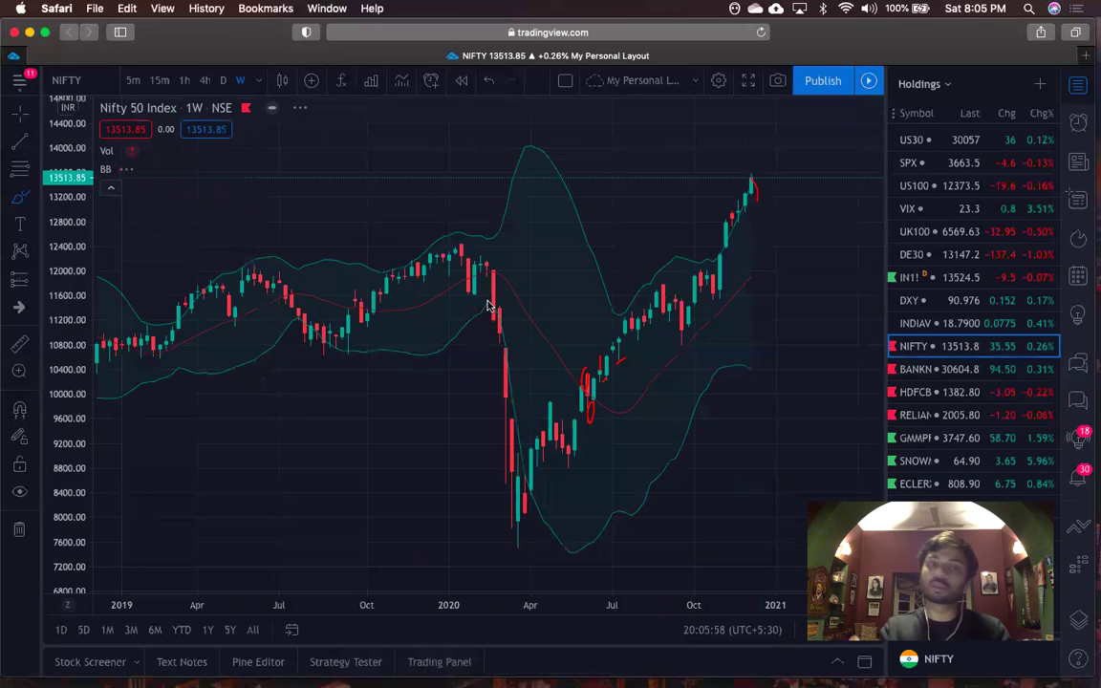
# - On the daily timeframe, replace the red stroke at the latest candles with a sideways wave, a line rising from the middle band, and an upward stroke
pyautogui.hscroll(5, 547, 305)
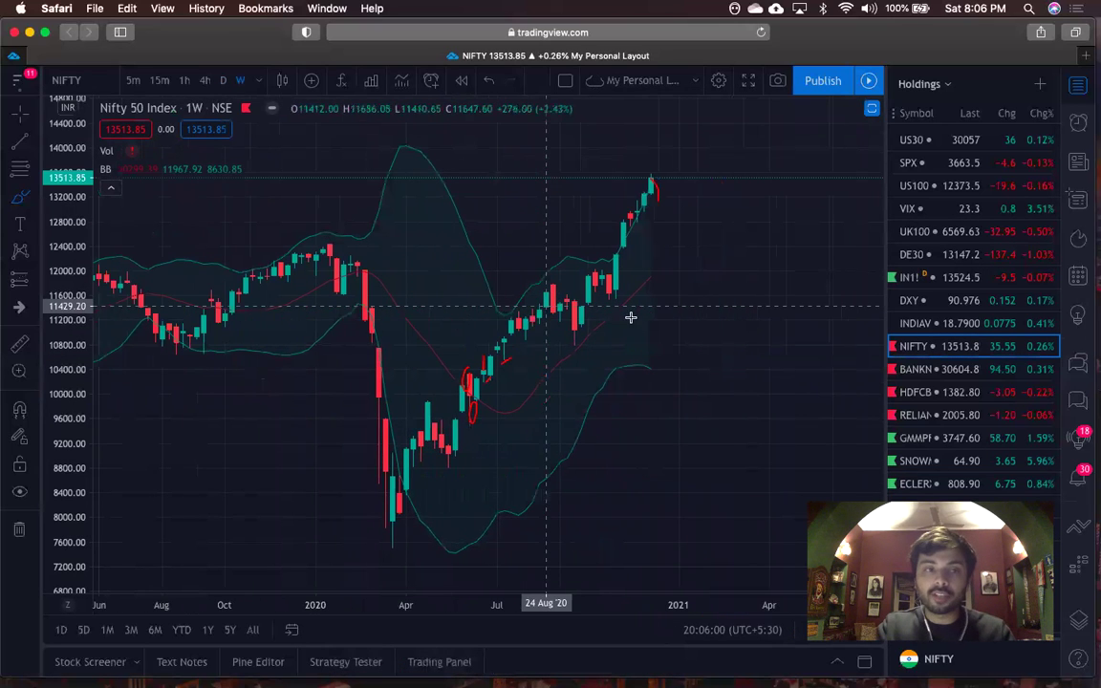
pyautogui.click(159, 80)
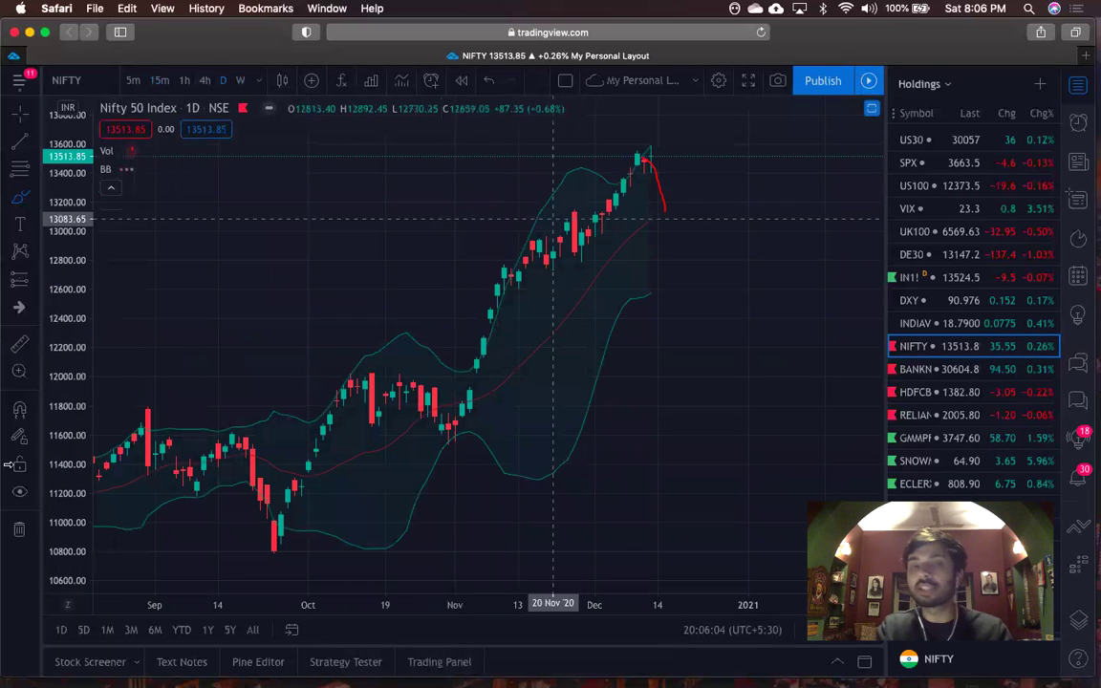
pyautogui.click(661, 187)
pyautogui.press('BackSpace')
pyautogui.moveTo(636, 153); pyautogui.dragTo(700, 159)
pyautogui.moveTo(636, 224)
pyautogui.mouseDown()
pyautogui.moveTo(707, 155)
pyautogui.moveTo(705, 113)
pyautogui.mouseUp()
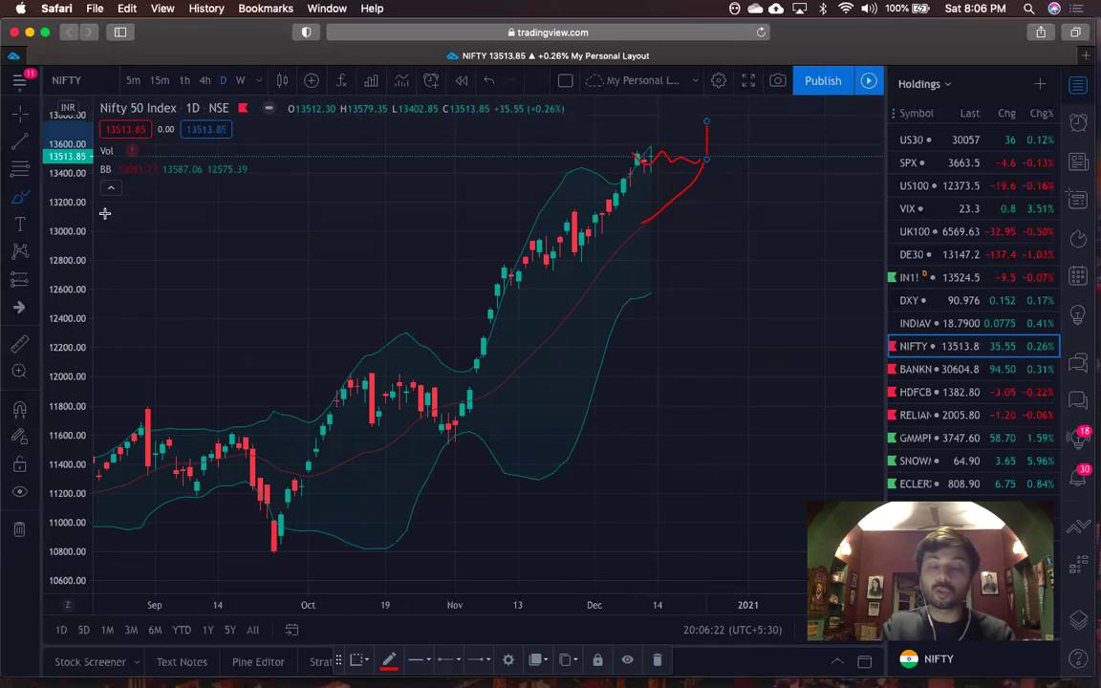
# - On the 15-minute timeframe, clear the drawings and brush a rising red line, a circle and an upward stroke at the 9–10 November 2020 pullback
pyautogui.click(161, 82)
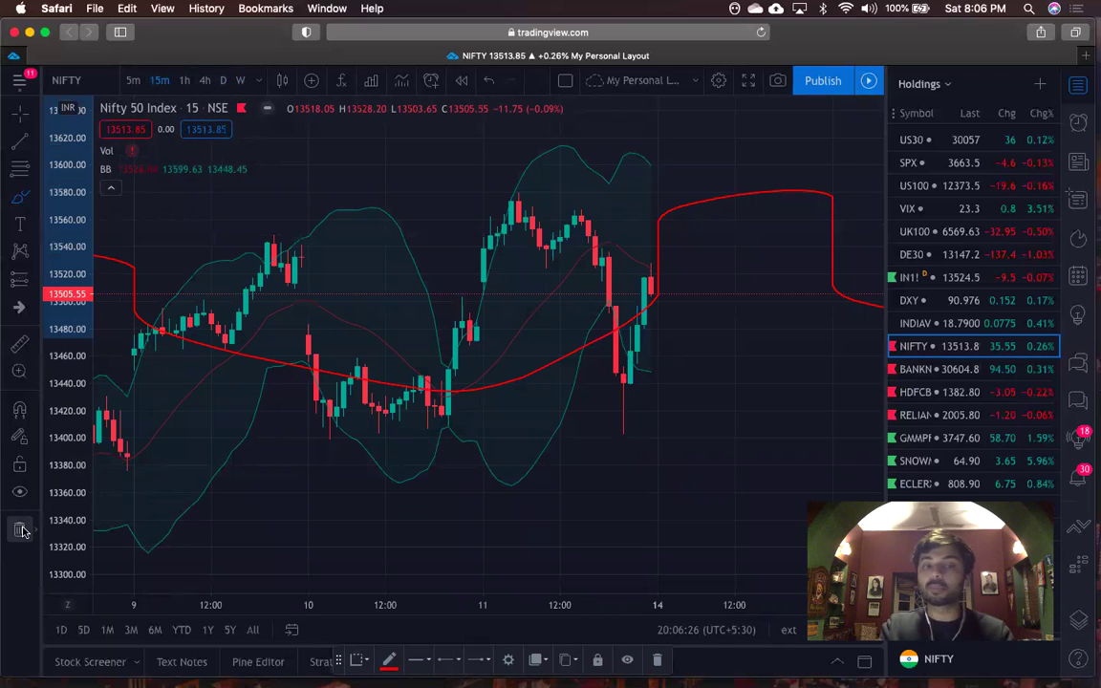
pyautogui.press('Delete')
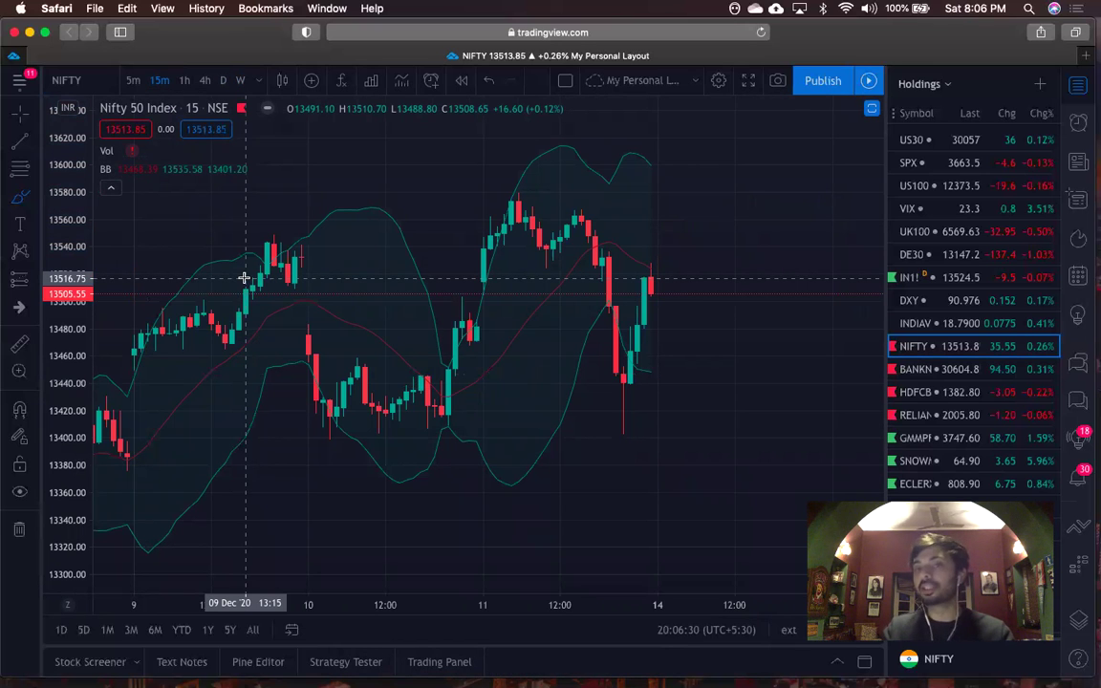
pyautogui.hscroll(-10, 353, 450)
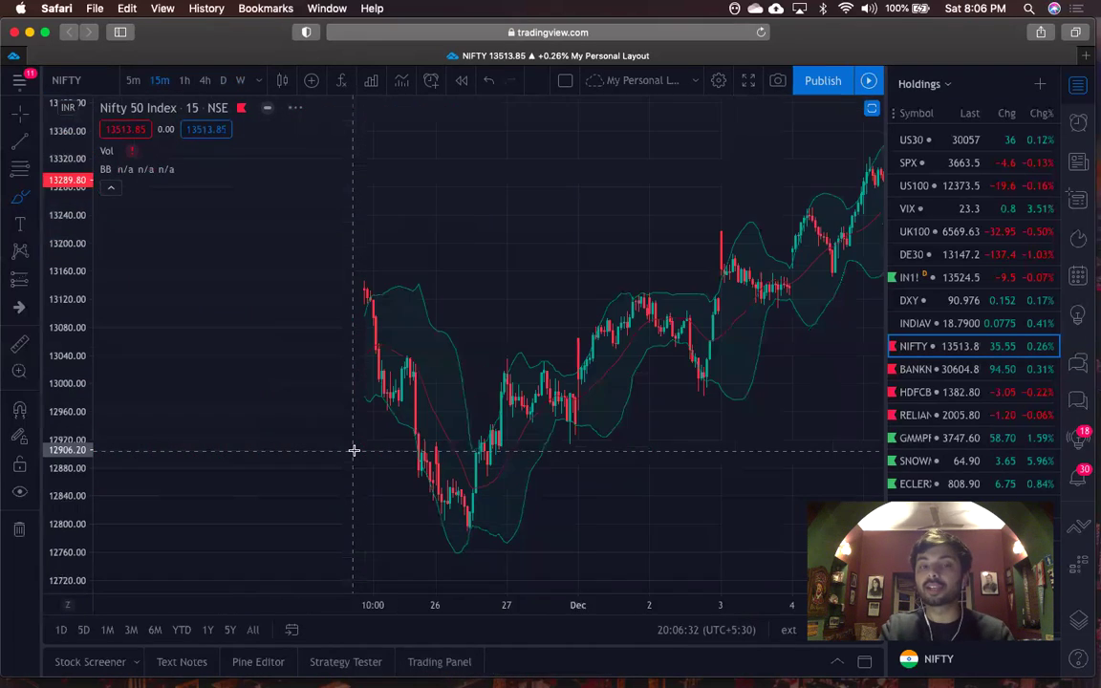
pyautogui.hscroll(-10, 354, 450)
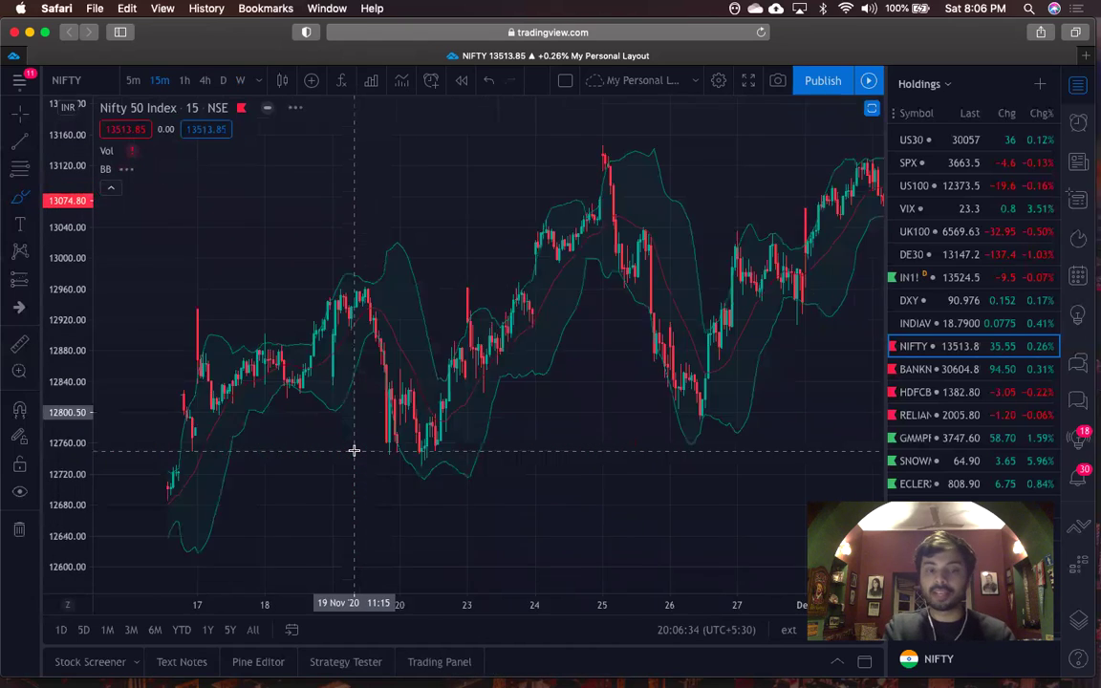
pyautogui.hscroll(-10, 353, 450)
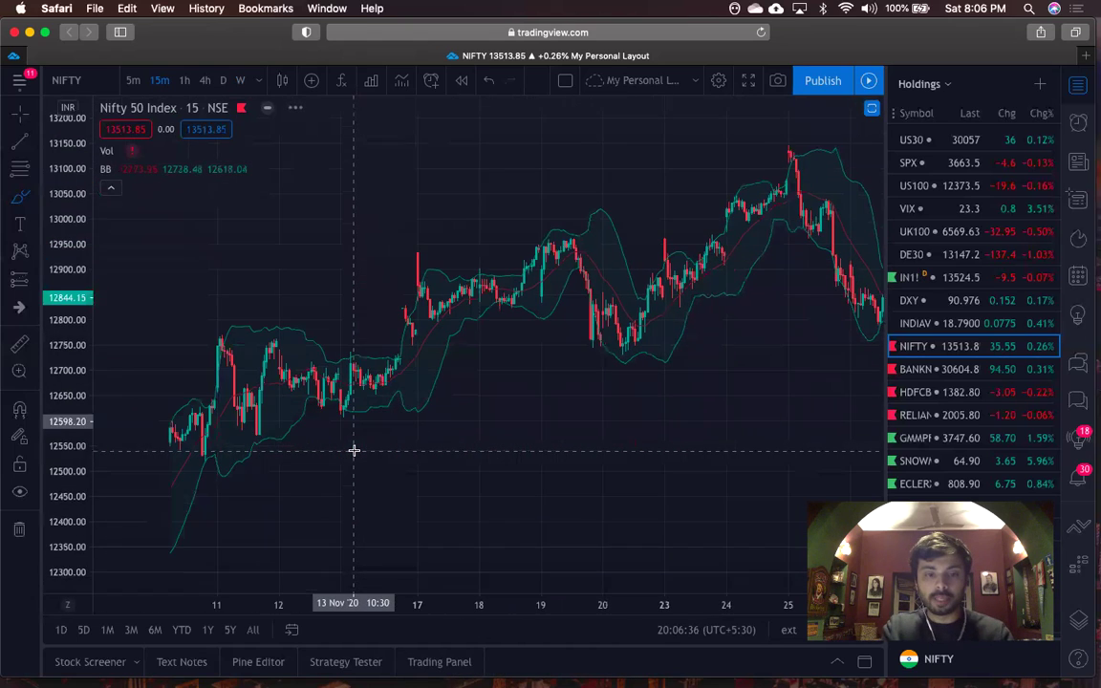
pyautogui.hscroll(-10, 269, 457)
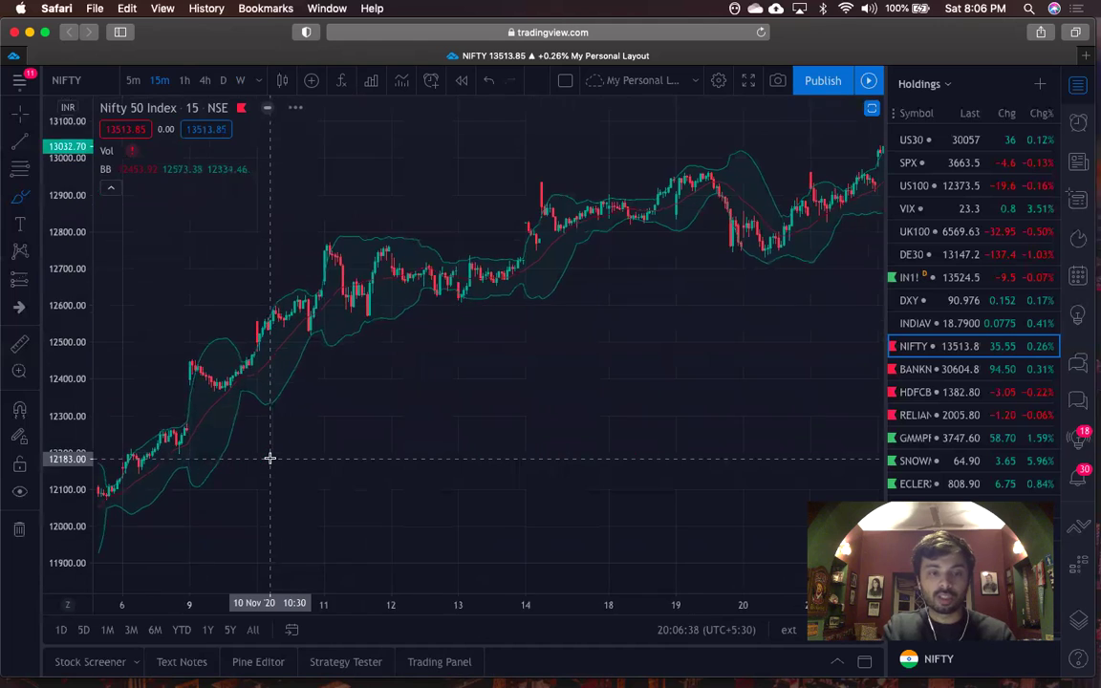
pyautogui.hscroll(-10, 270, 456)
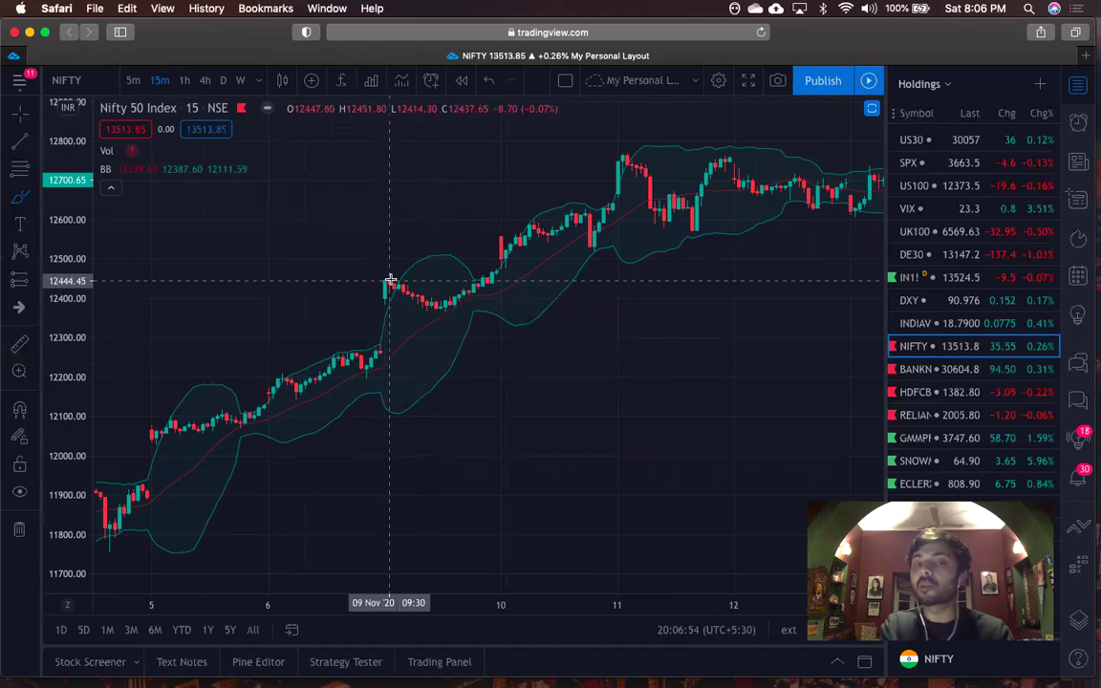
pyautogui.moveTo(385, 359); pyautogui.dragTo(524, 210)
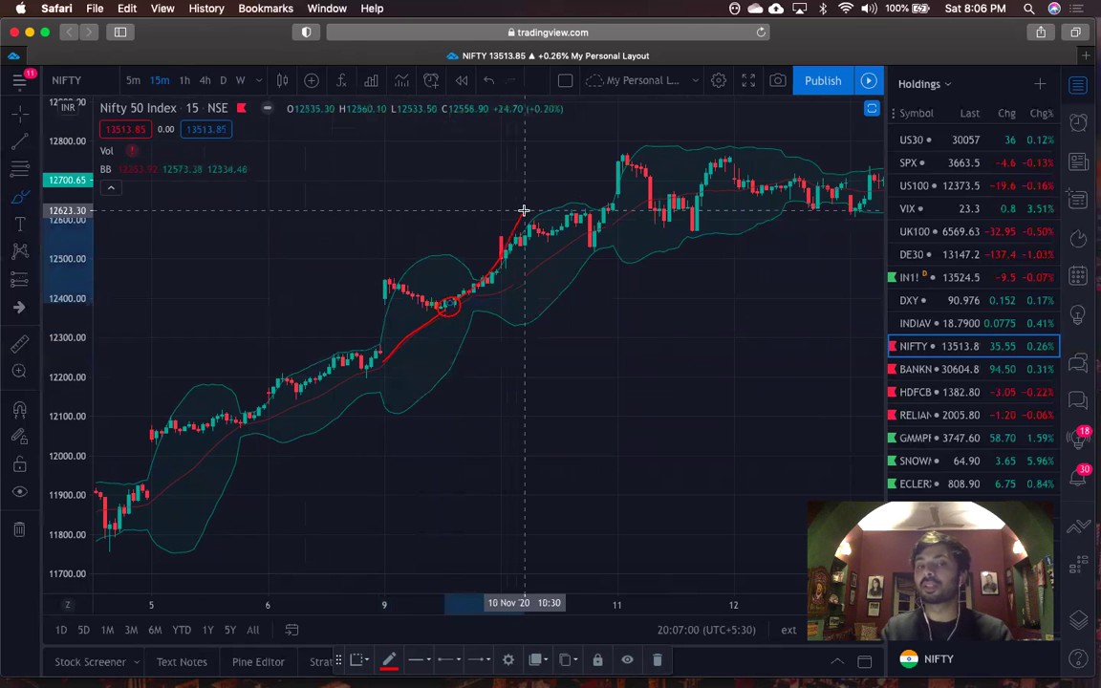
# - Bracket the 5 November 2020 consolidation with two red lines, circle its meeting with the middle band, and brush a stroke up the following rise
pyautogui.hscroll(-3, 292, 364)
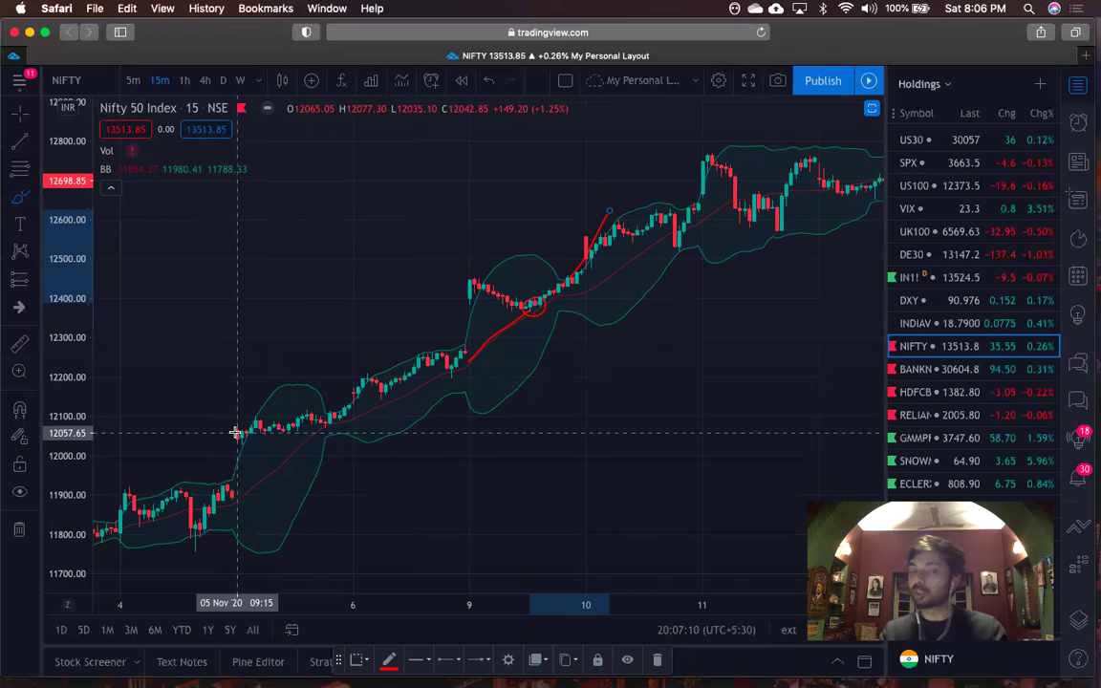
pyautogui.moveTo(238, 431)
pyautogui.mouseDown()
pyautogui.moveTo(266, 444)
pyautogui.moveTo(288, 489)
pyautogui.moveTo(336, 320)
pyautogui.mouseUp()
pyautogui.hotkey('ctrl', 'z')
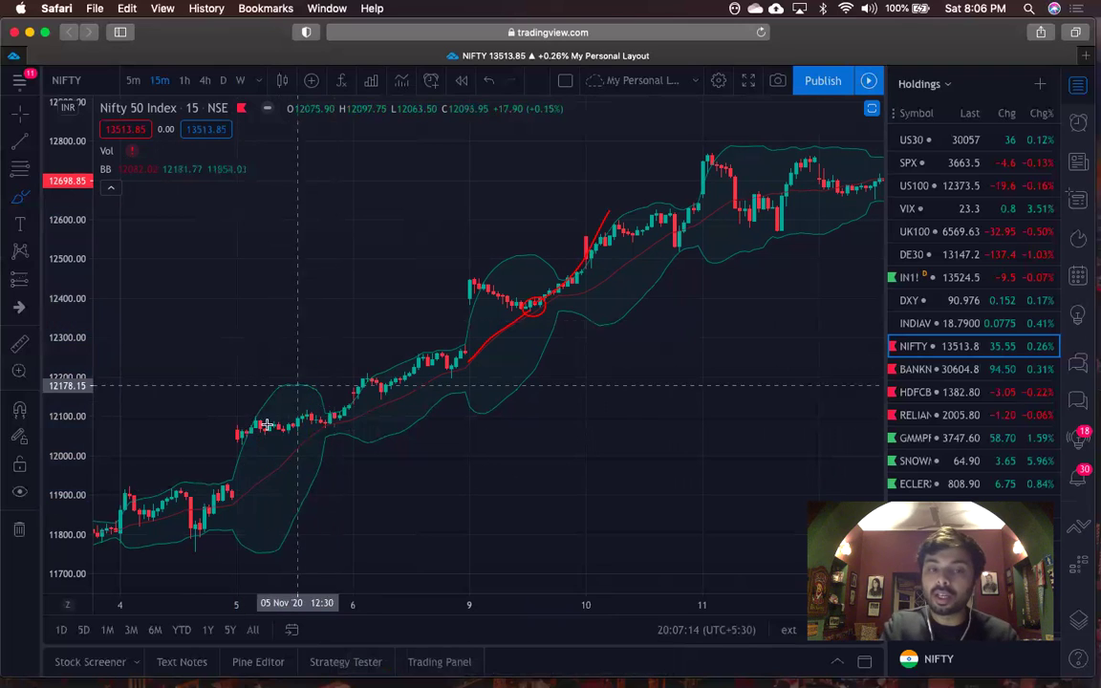
pyautogui.moveTo(227, 427)
pyautogui.mouseDown()
pyautogui.moveTo(311, 412)
pyautogui.moveTo(250, 439)
pyautogui.moveTo(326, 430)
pyautogui.mouseUp()
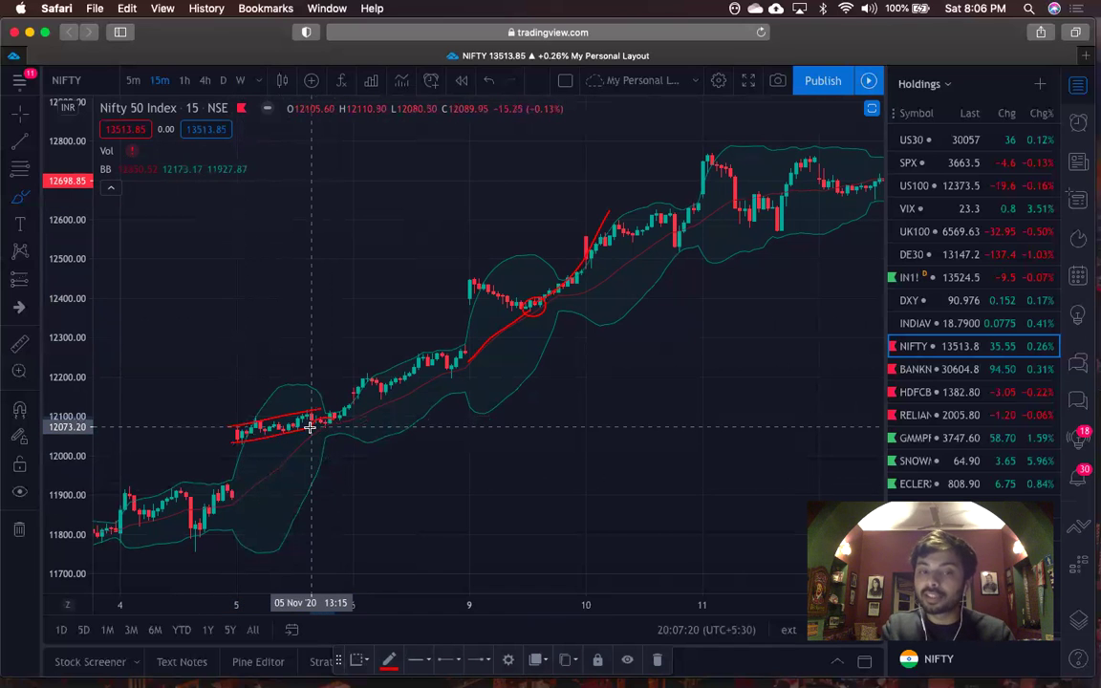
pyautogui.moveTo(330, 417); pyautogui.dragTo(379, 349)
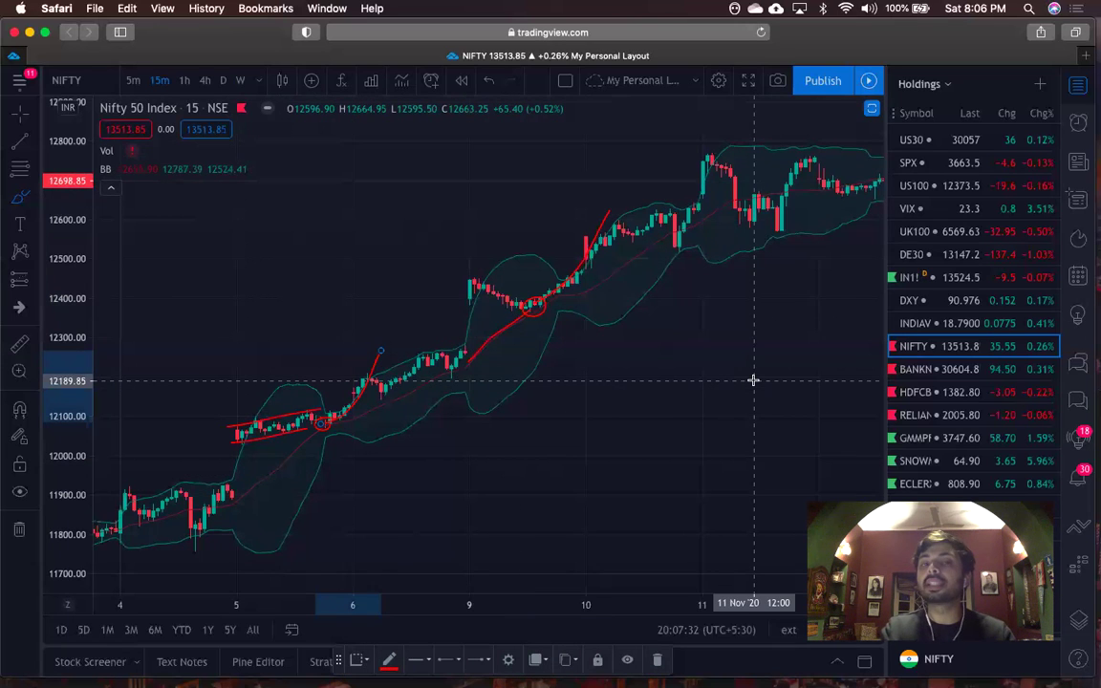
# - Open the NSE chart of Ramco Cements (RAMCOCEM) and hide its Bollinger Bands
pyautogui.click(78, 82)
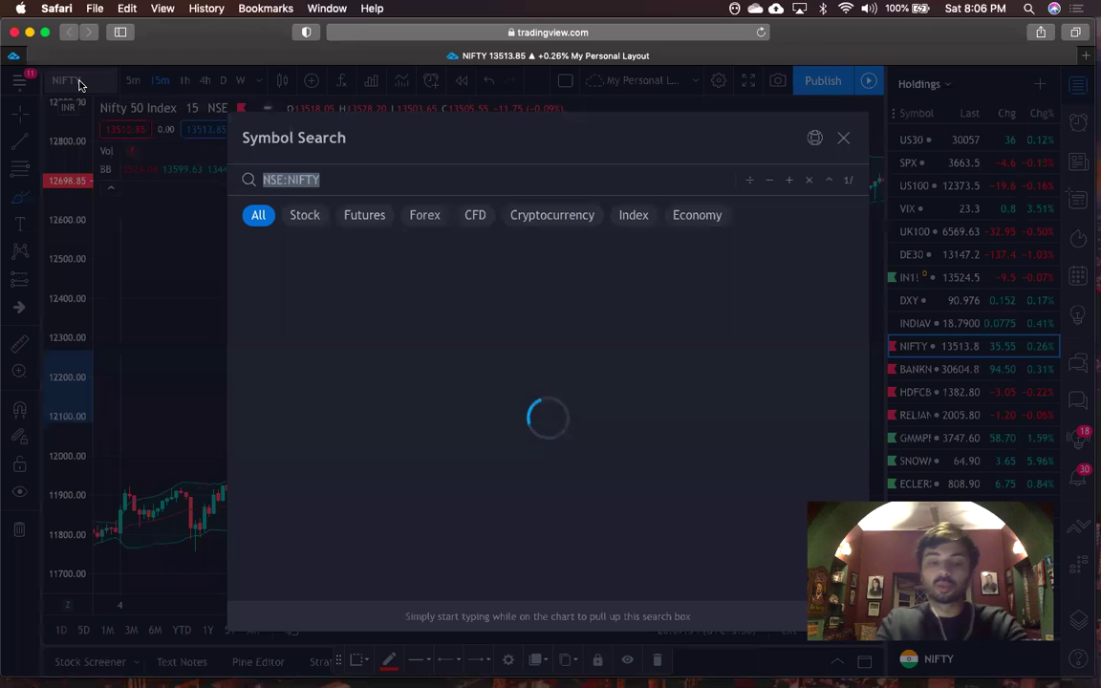
pyautogui.write('RAMCO')
pyautogui.press('Down')
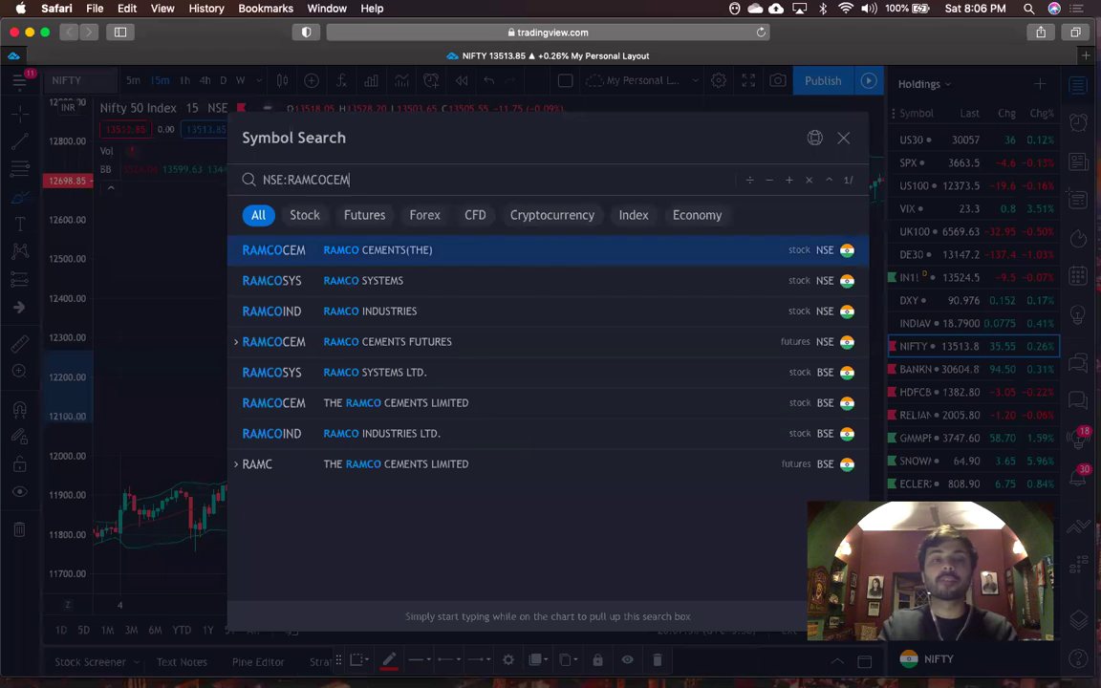
pyautogui.press('Return')
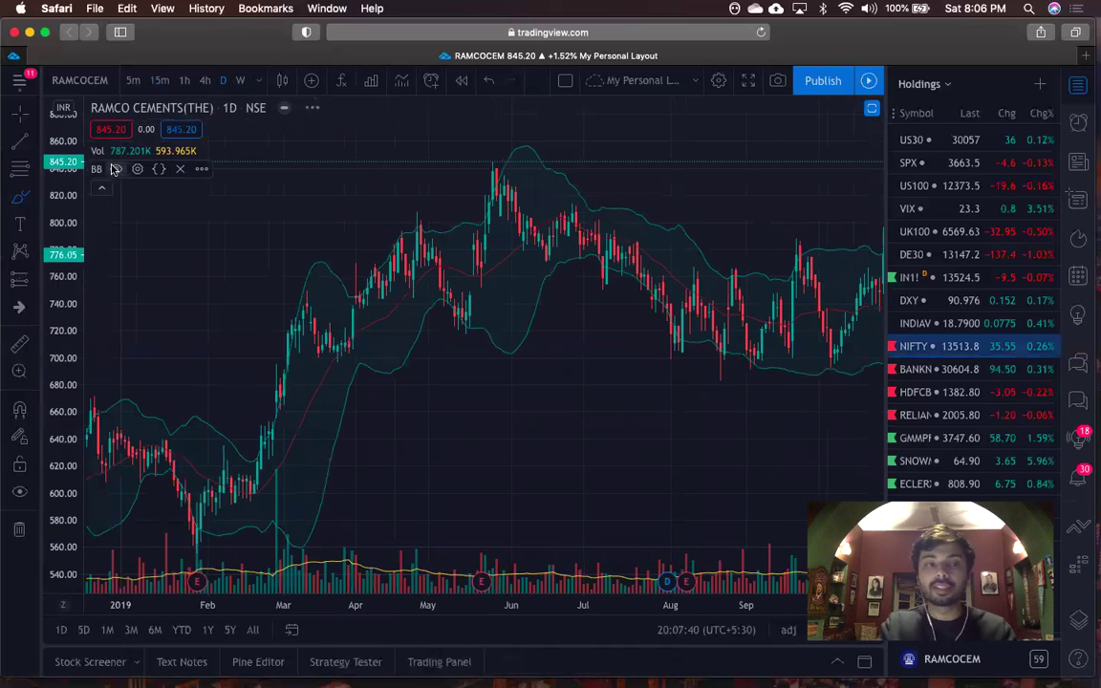
pyautogui.click(113, 169)
# - Reset the price scale and draw a Fibonacci retracement over the March 2020 fall, from 785.00 down to 455.75
pyautogui.hscroll(10, 367, 339)
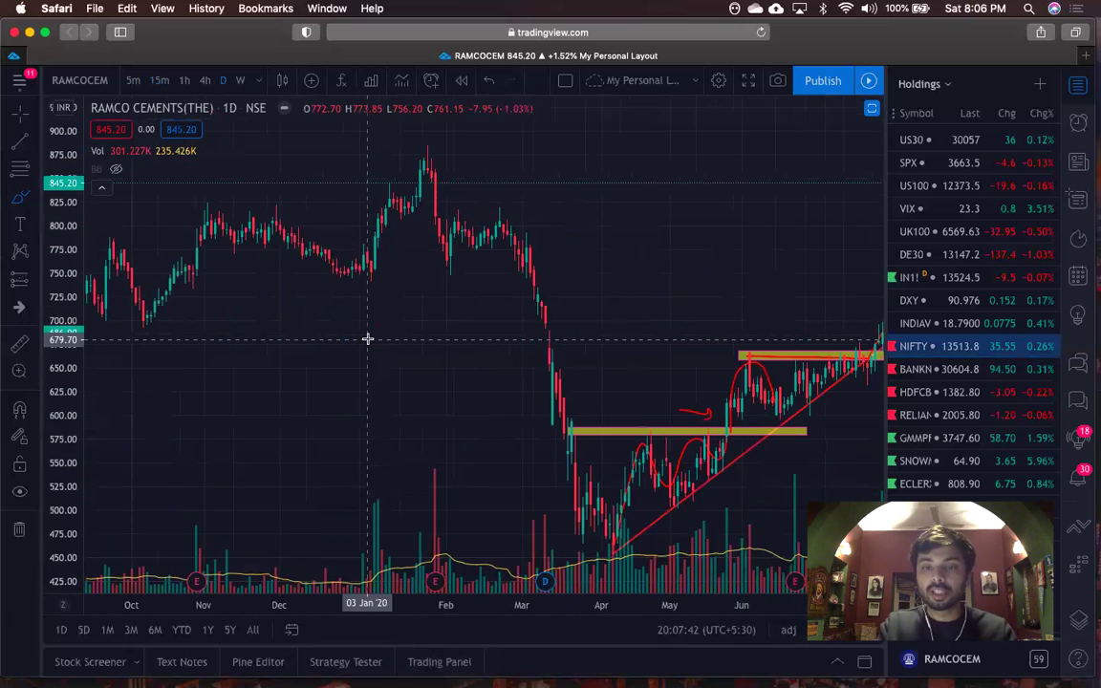
pyautogui.hscroll(4, 411, 350)
pyautogui.hscroll(3, 553, 395)
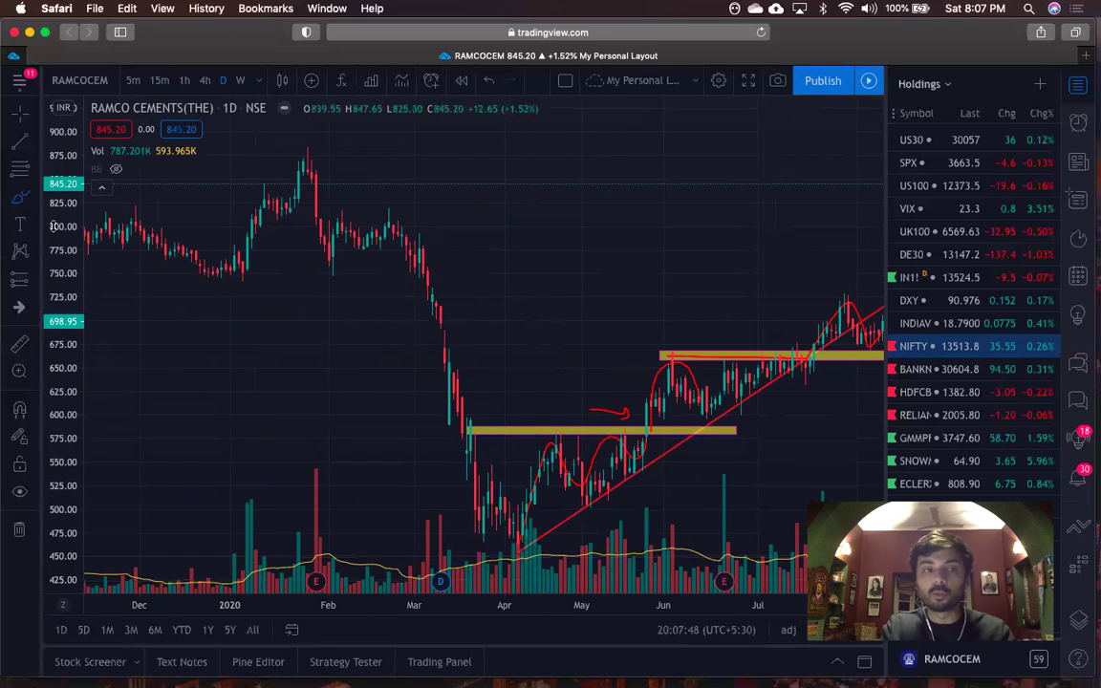
pyautogui.doubleClick(40, 181)
pyautogui.click(19, 167)
pyautogui.click(422, 256)
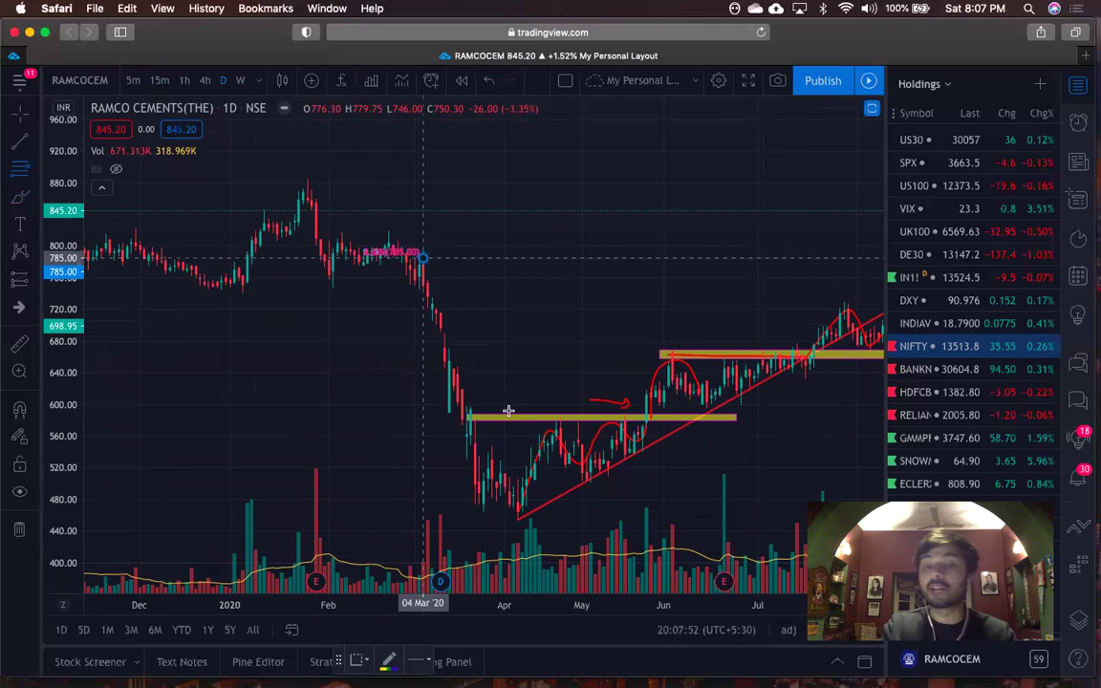
pyautogui.click(663, 514)
pyautogui.scroll(2, 746, 496)
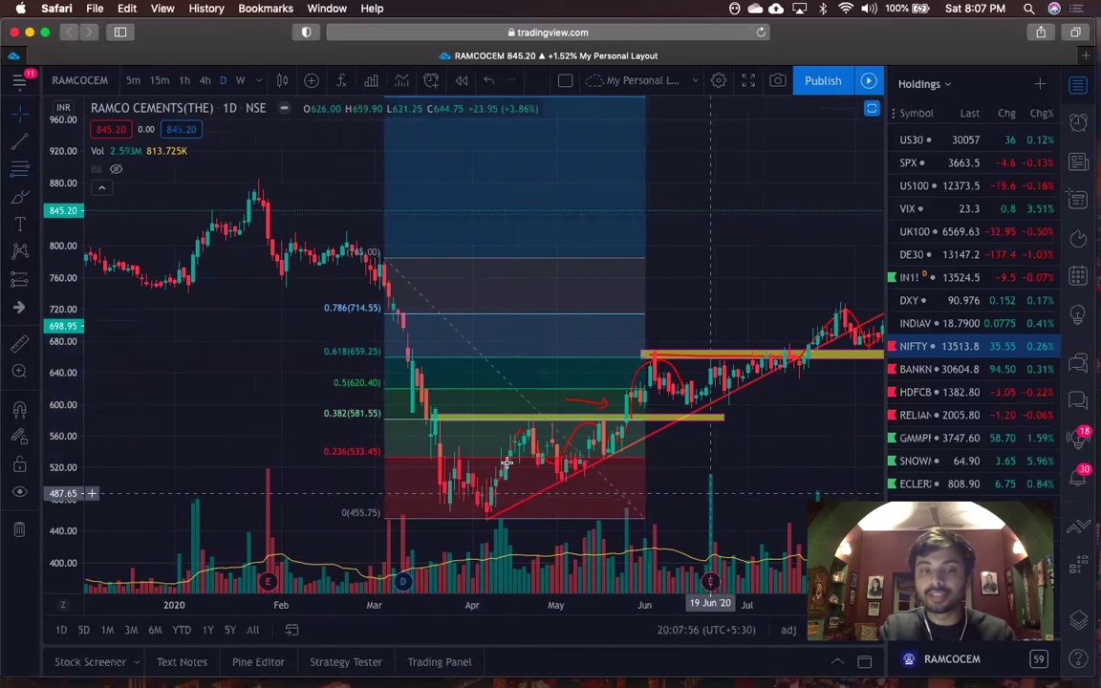
pyautogui.click(530, 419)
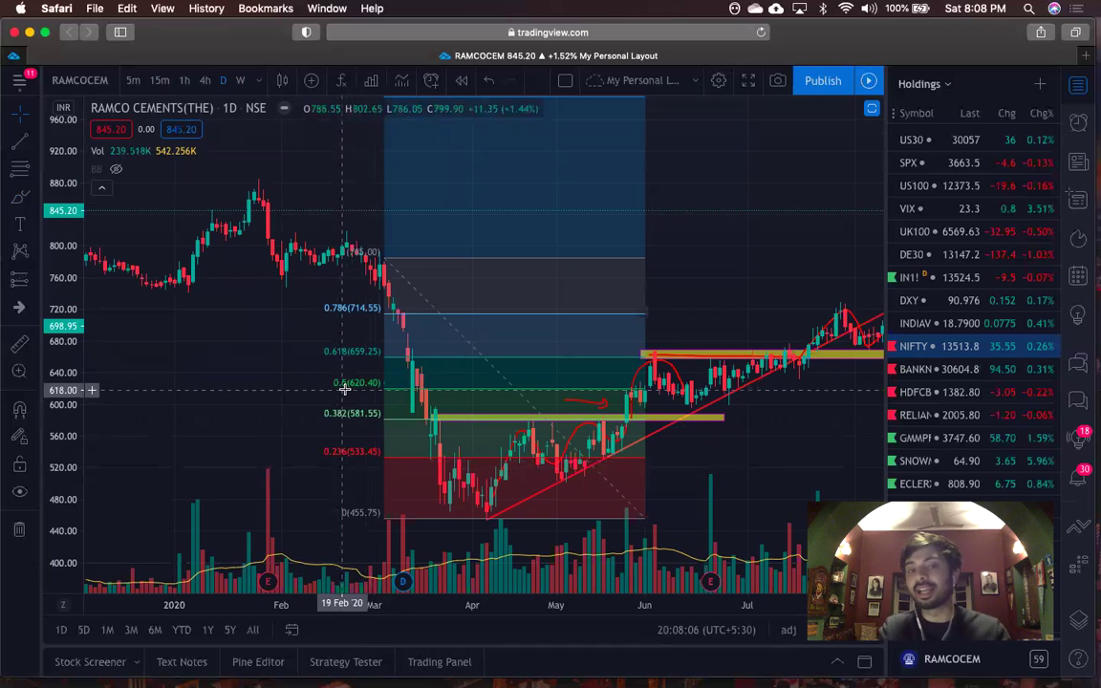
# - Brush a horizontal red line above the June–July 2020 consolidation, just over the upper yellow resistance zone
pyautogui.click(19, 196)
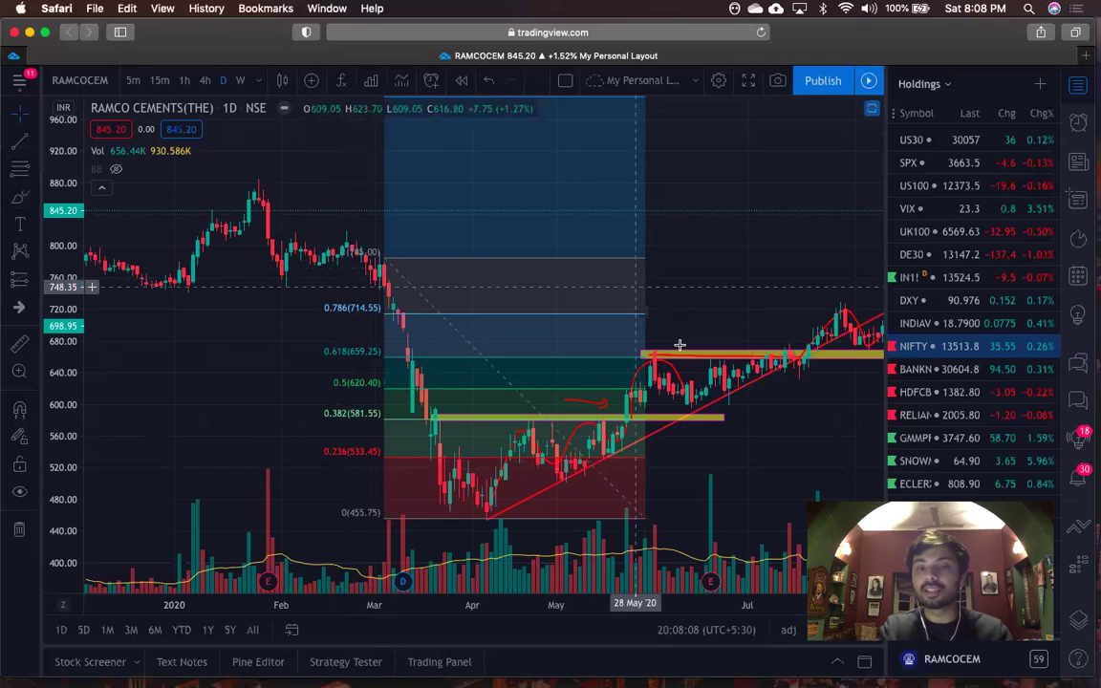
pyautogui.moveTo(653, 323); pyautogui.dragTo(803, 323)
pyautogui.moveTo(695, 349)
pyautogui.mouseDown()
pyautogui.moveTo(688, 371)
pyautogui.moveTo(718, 350)
pyautogui.mouseUp()
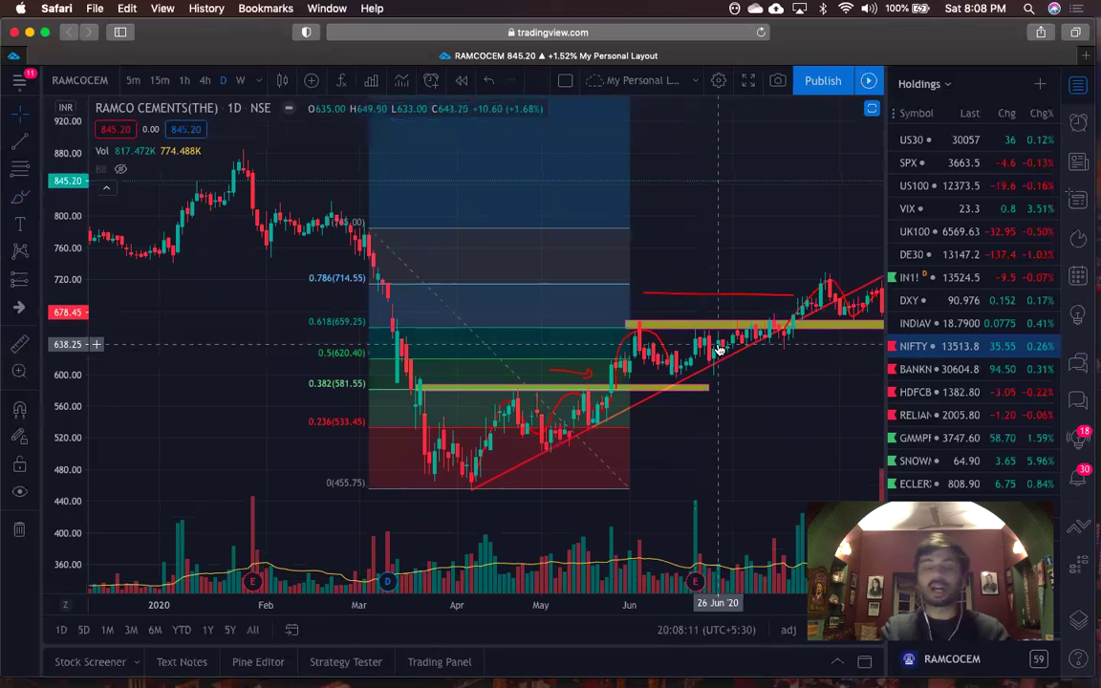